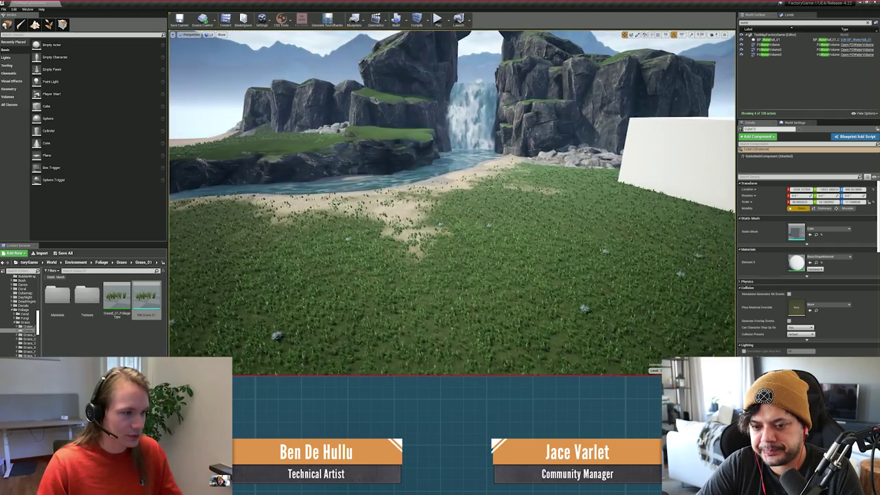
- Select the waterfall and examine its falling water up close and from the grassy cliff beside it
{"action": "key", "text": "w"}
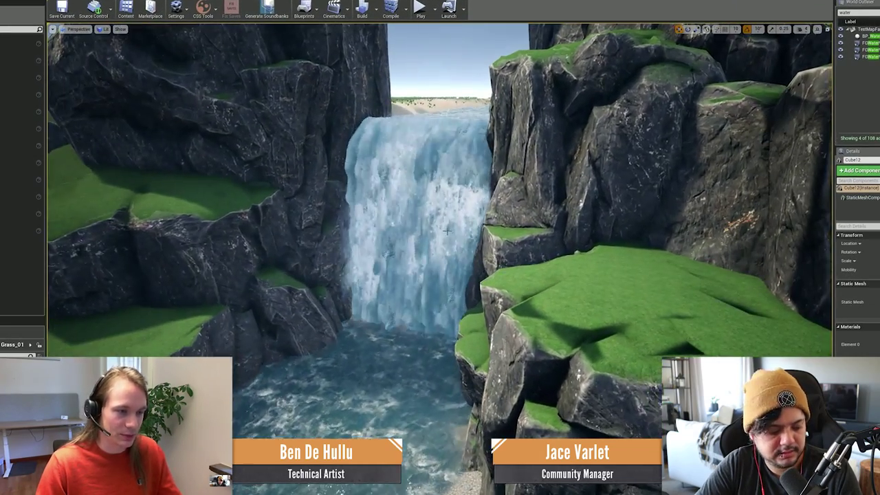
{"action": "left_click", "coordinate": [450, 226]}
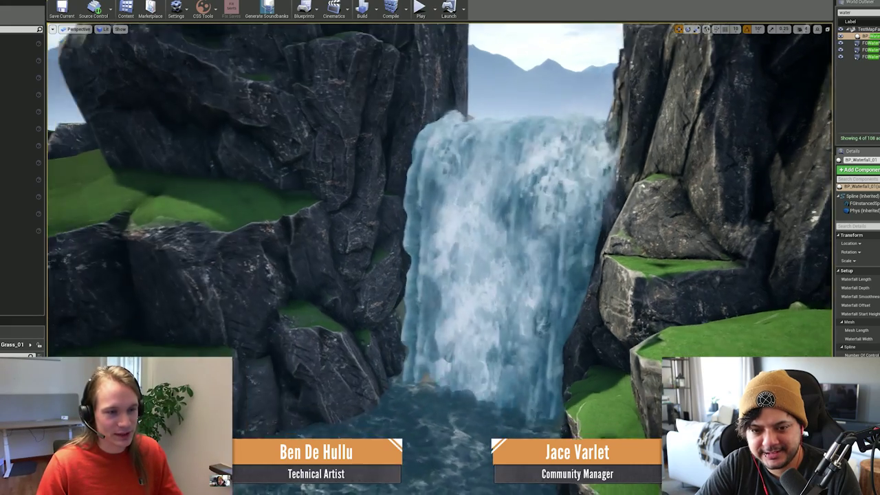
{"action": "key", "text": "d"}
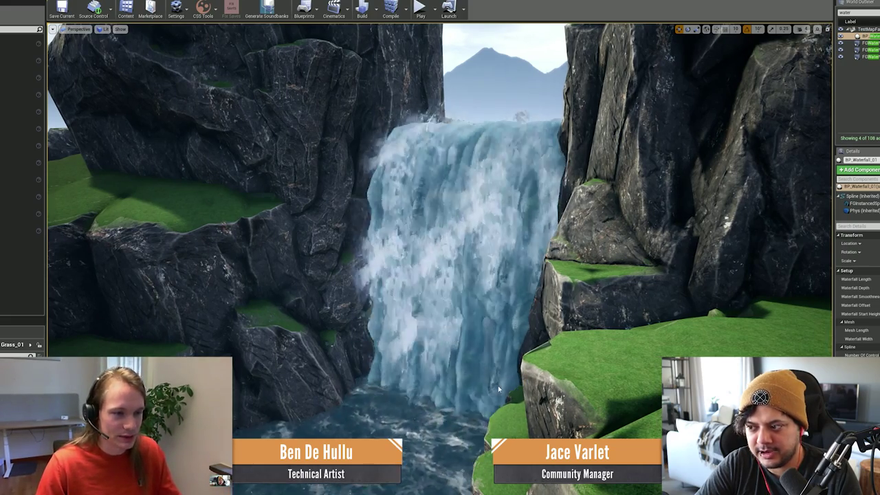
{"action": "key", "text": "s"}
{"action": "right_click_drag", "start_coordinate": [530, 408], "coordinate": [488, 444]}
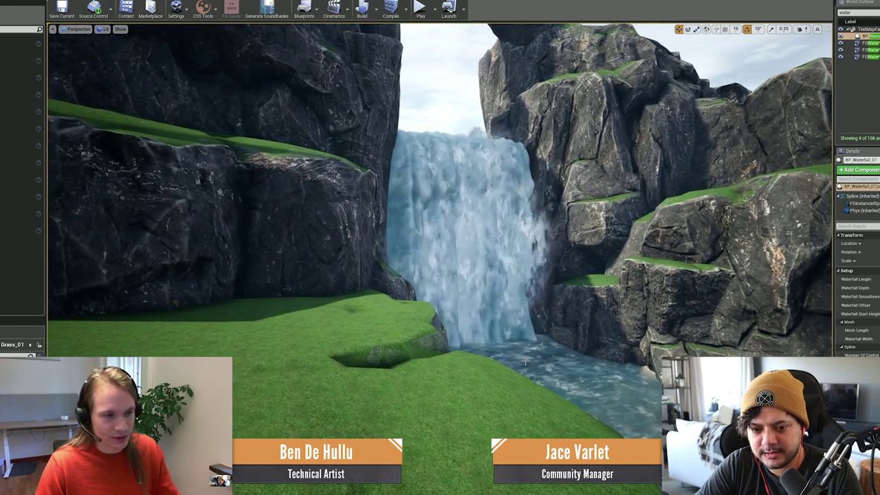
{"action": "right_click_drag", "start_coordinate": [550, 274], "coordinate": [633, 310]}
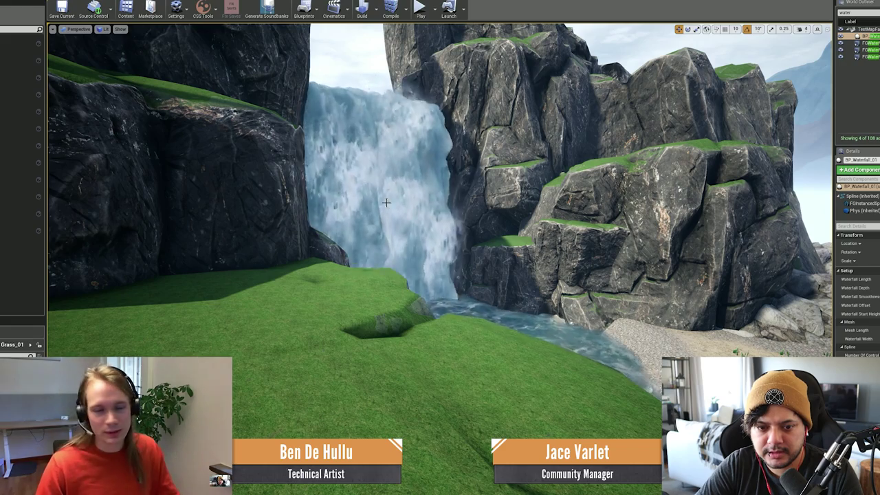
{"action": "key", "text": "d"}
{"action": "mouse_move", "coordinate": [390, 205]}
{"action": "right_mouse_down"}
{"action": "mouse_move", "coordinate": [402, 205]}
{"action": "mouse_move", "coordinate": [392, 204]}
{"action": "right_mouse_up"}
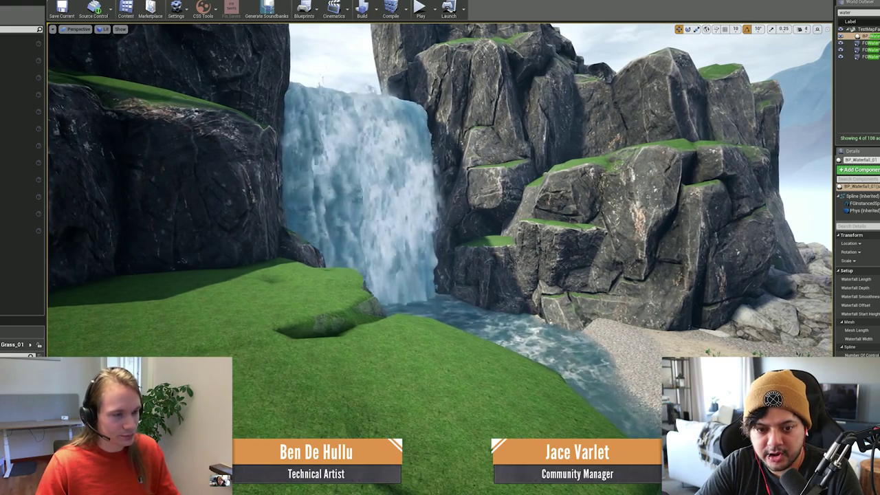
{"action": "right_click_drag", "start_coordinate": [392, 204], "coordinate": [344, 205]}
{"action": "right_click_drag", "start_coordinate": [397, 205], "coordinate": [421, 205]}
- Examine the river's surface along the rock bank and pebble shore, looking both downstream and back towards the waterfall
{"action": "right_click_drag", "start_coordinate": [502, 356], "coordinate": [499, 447]}
{"action": "key", "text": "d"}
{"action": "right_click_drag", "start_coordinate": [502, 380], "coordinate": [470, 379]}
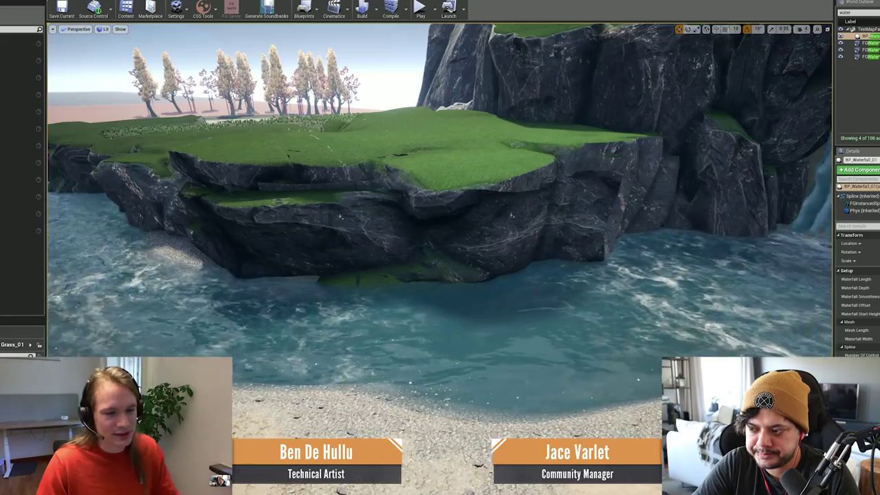
{"action": "right_click_drag", "start_coordinate": [440, 275], "coordinate": [380, 279]}
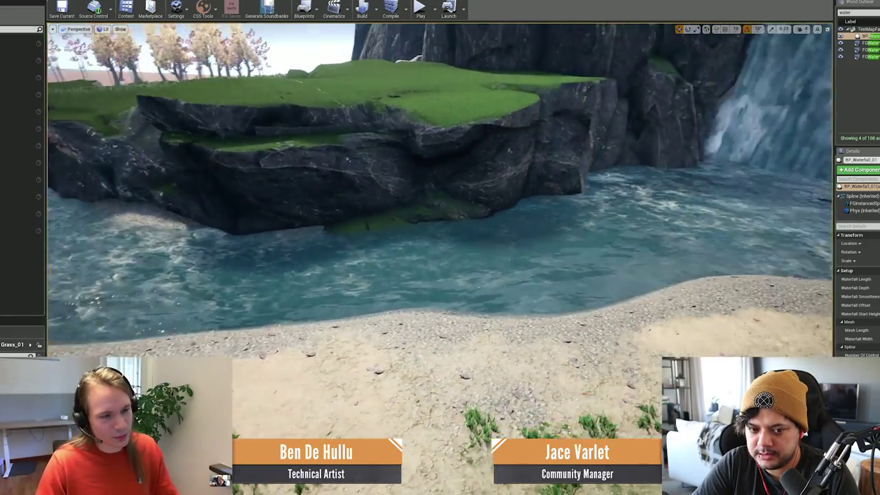
{"action": "right_click_drag", "start_coordinate": [440, 380], "coordinate": [446, 374]}
{"action": "right_click_drag", "start_coordinate": [440, 258], "coordinate": [385, 217]}
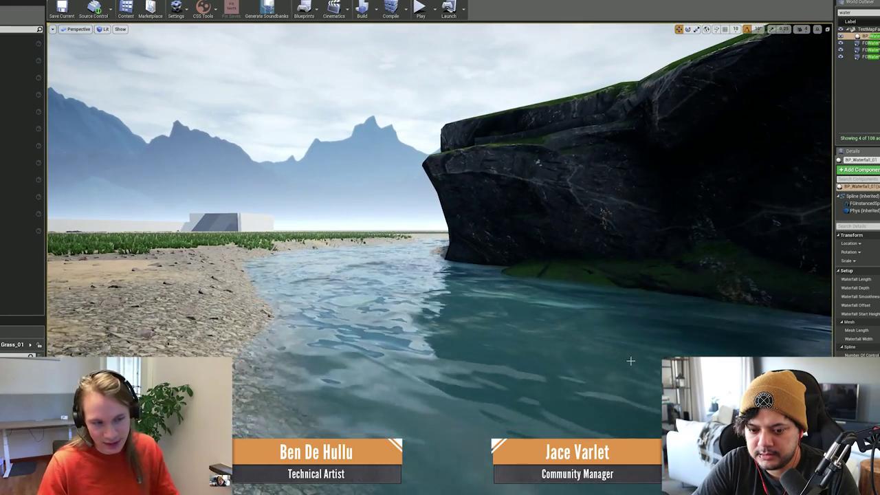
{"action": "right_click_drag", "start_coordinate": [630, 361], "coordinate": [856, 361]}
{"action": "right_click_drag", "start_coordinate": [440, 258], "coordinate": [462, 255]}
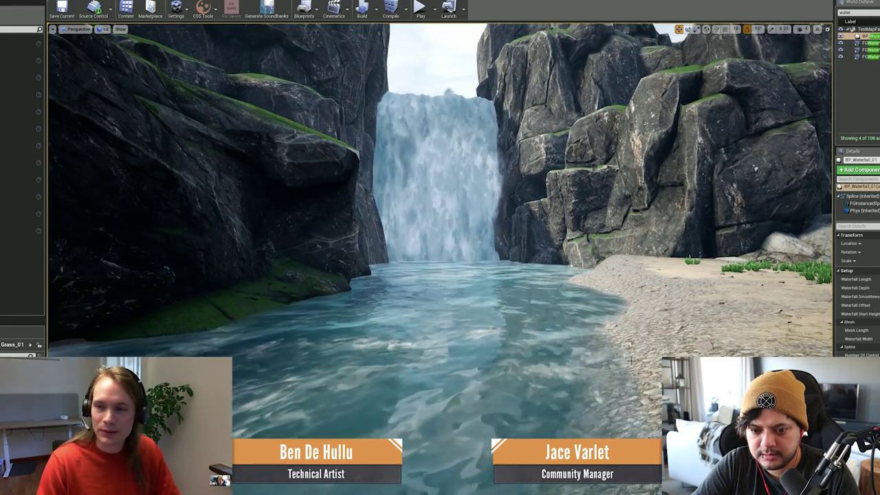
{"action": "right_click_drag", "start_coordinate": [630, 361], "coordinate": [448, 324]}
- Select the river and its spline point at the bend, and switch to the scale tool
{"action": "left_click", "coordinate": [598, 314]}
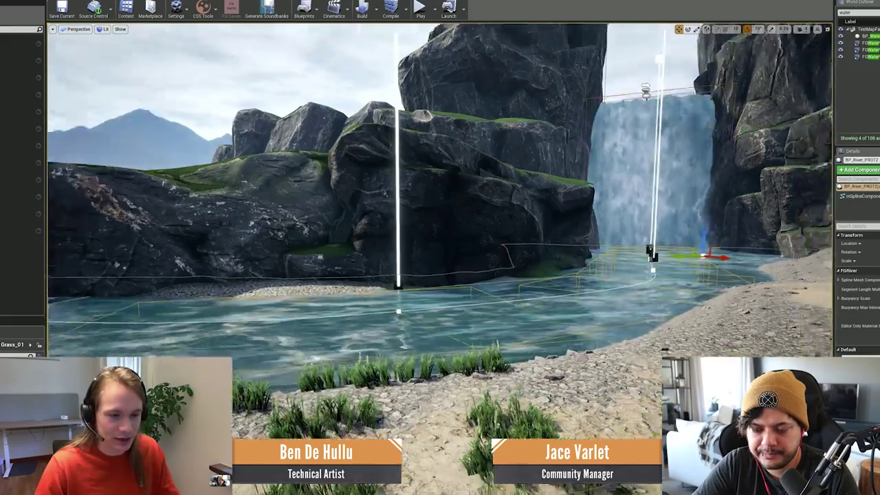
{"action": "right_click_drag", "start_coordinate": [507, 269], "coordinate": [495, 302]}
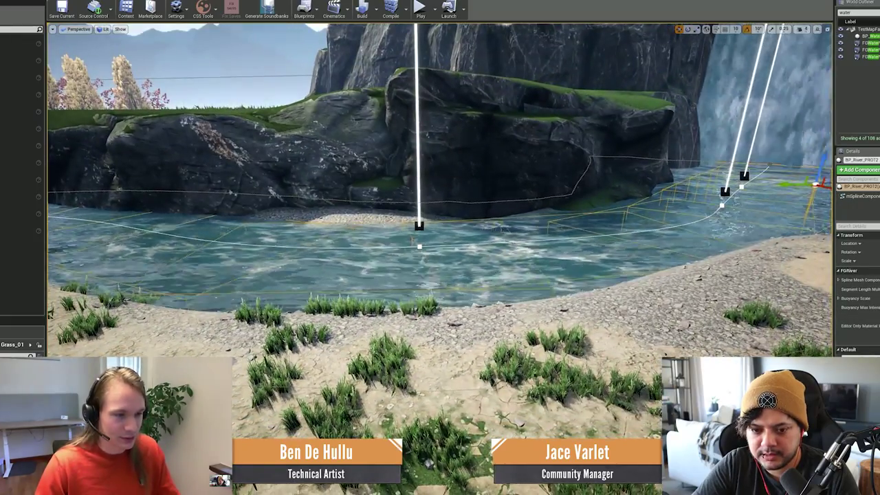
{"action": "right_click_drag", "start_coordinate": [421, 249], "coordinate": [474, 238]}
{"action": "left_click", "coordinate": [424, 246]}
{"action": "key", "text": "r"}
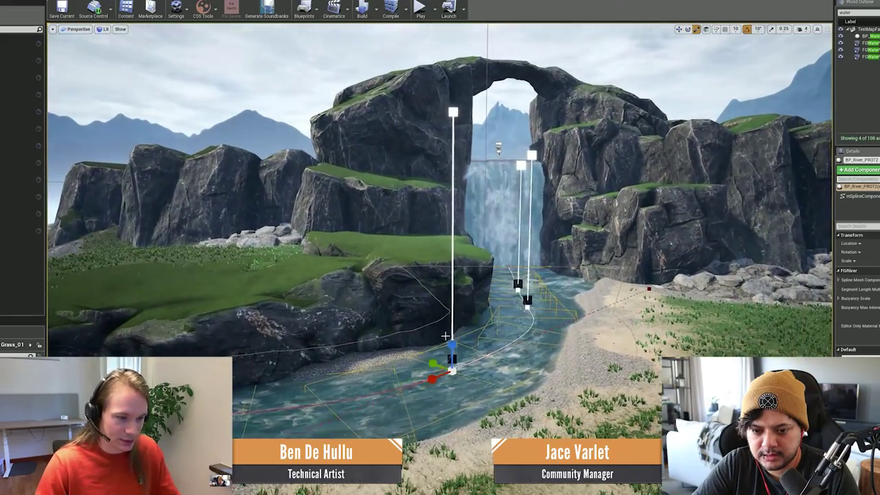
{"action": "key", "text": "w"}
{"action": "right_click_drag", "start_coordinate": [451, 346], "coordinate": [440, 397]}
{"action": "right_click_drag", "start_coordinate": [449, 293], "coordinate": [449, 293]}
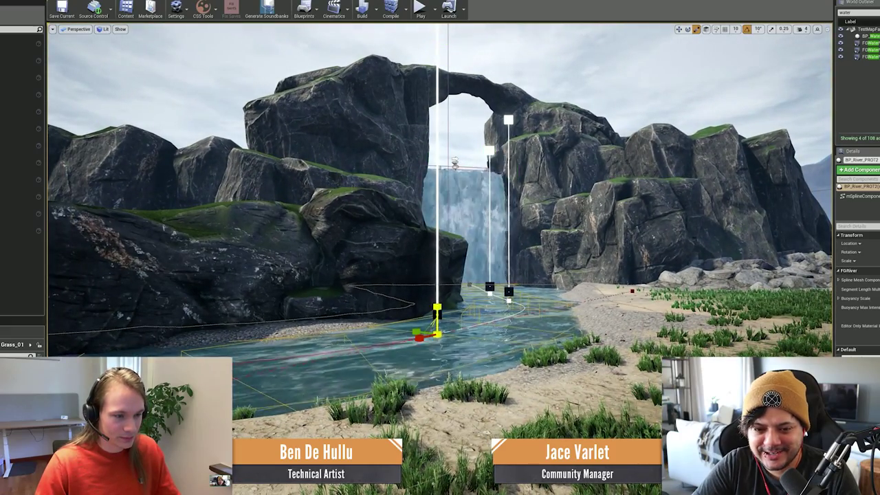
- Reselect the river and scale the bend's spline point vertically, and inspect the spline point nearer the waterfall
{"action": "right_click", "coordinate": [465, 272]}
{"action": "right_click_drag", "start_coordinate": [465, 272], "coordinate": [413, 323]}
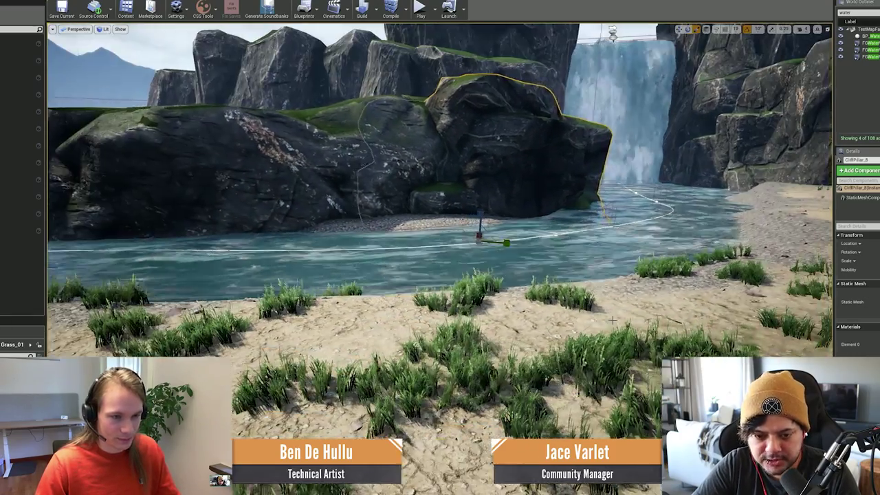
{"action": "right_click_drag", "start_coordinate": [627, 312], "coordinate": [660, 314]}
{"action": "left_click", "coordinate": [627, 312]}
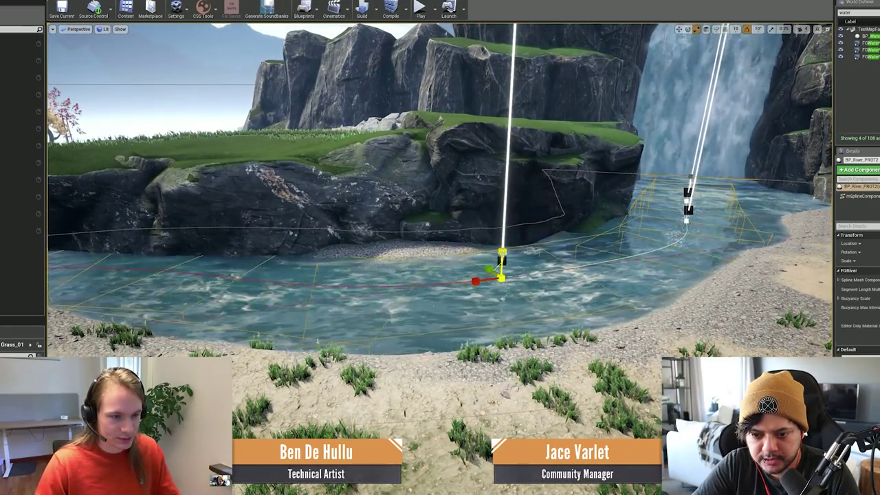
{"action": "left_click_drag", "start_coordinate": [502, 252], "coordinate": [502, 224]}
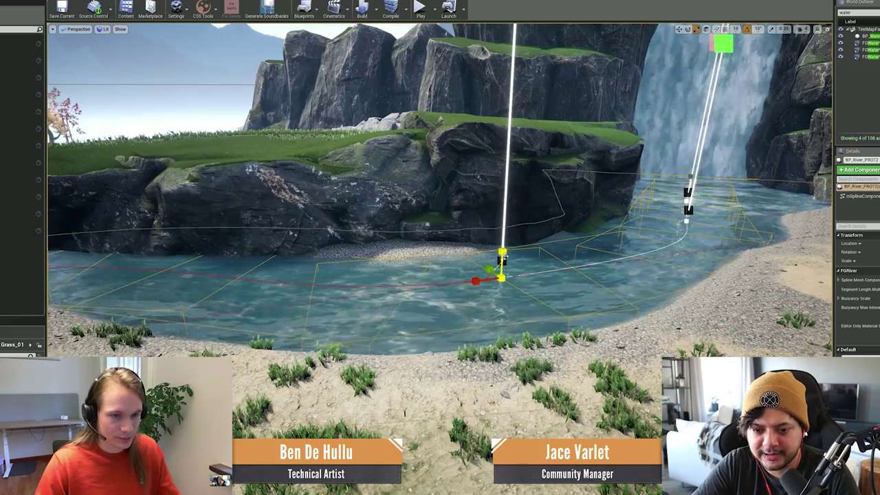
{"action": "right_click_drag", "start_coordinate": [504, 257], "coordinate": [510, 233]}
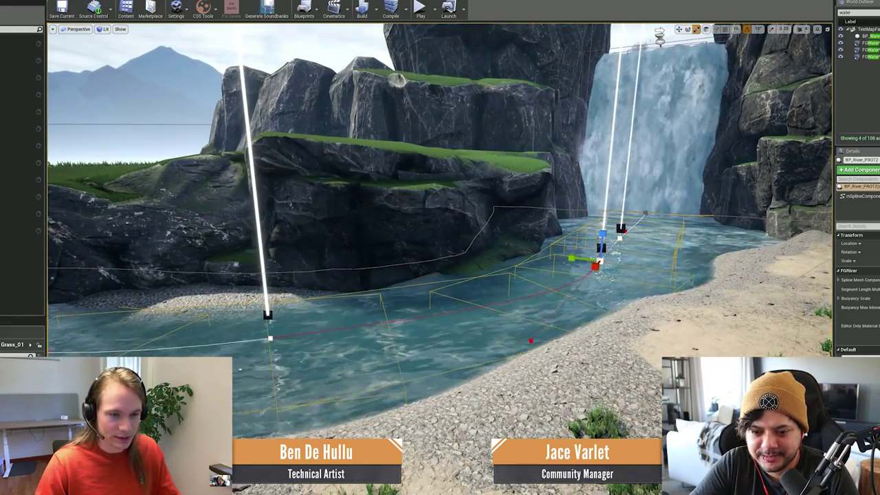
{"action": "right_click_drag", "start_coordinate": [584, 256], "coordinate": [592, 247]}
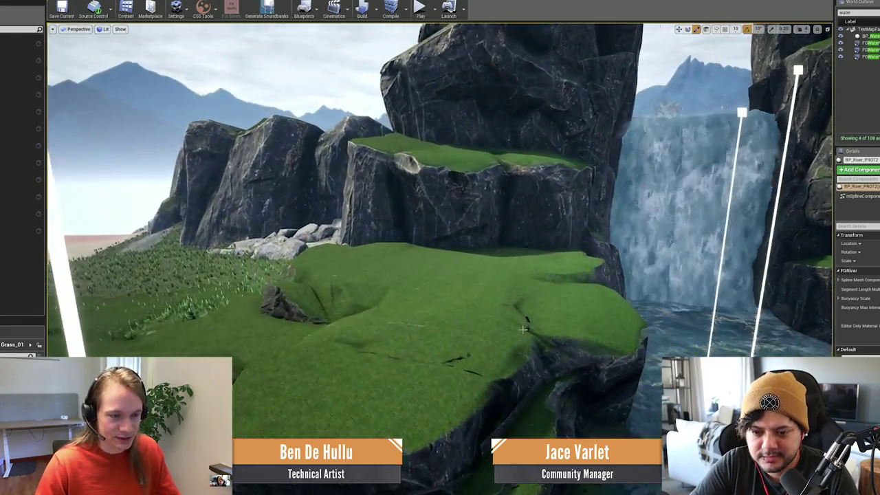
- Play-test the level by swimming in the river and aiming the dismantle tool at the foundations above the waterfall, and end the session
{"action": "key", "text": "alt+p"}
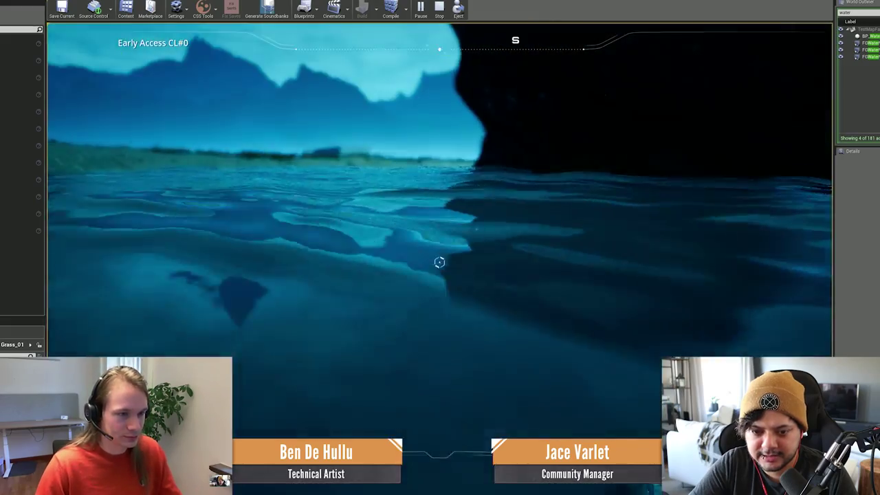
{"action": "key", "text": "w"}
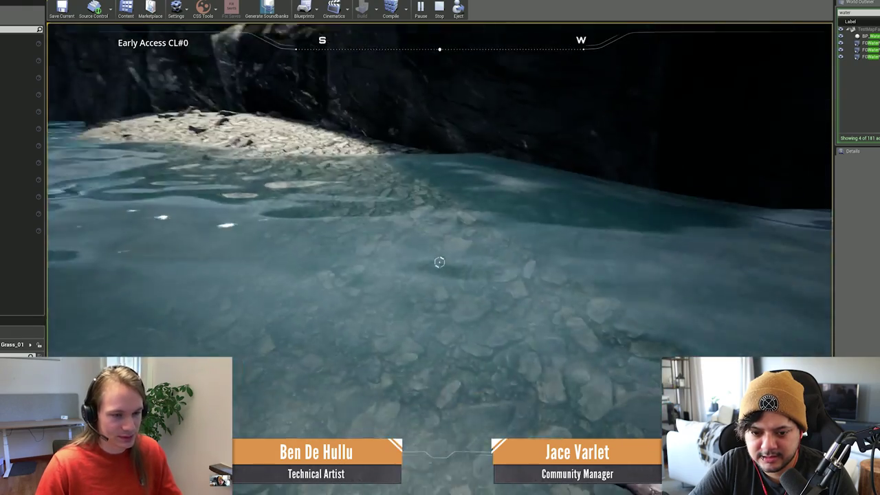
{"action": "key", "text": "w"}
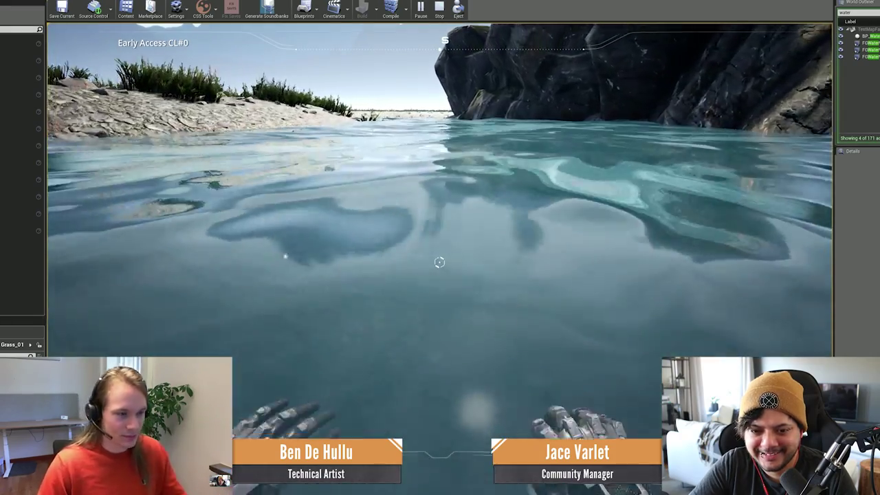
{"action": "key", "text": "w"}
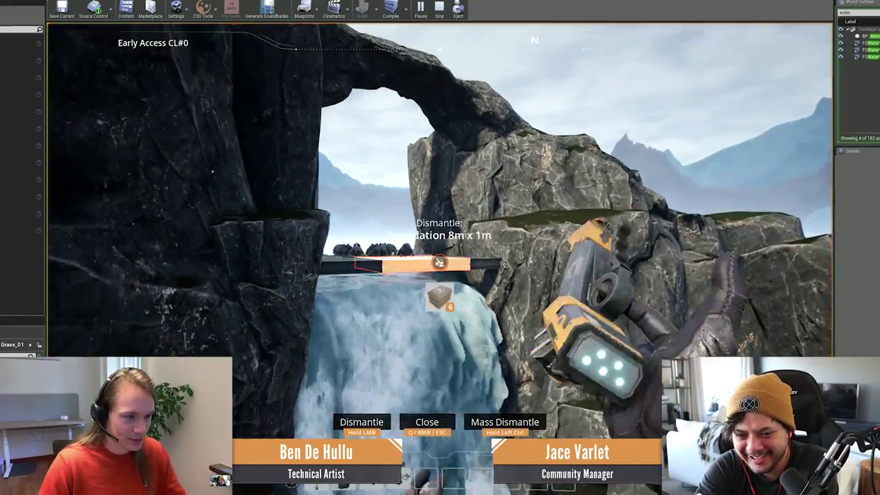
{"action": "key", "text": "f"}
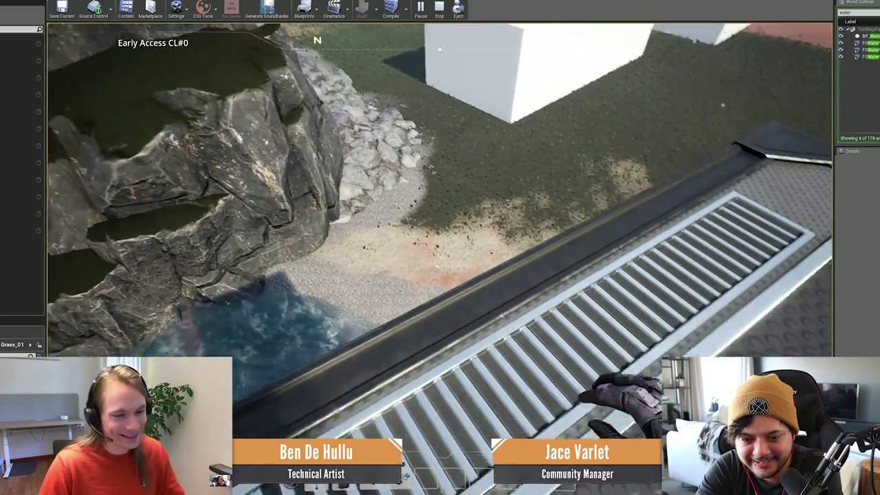
{"action": "key", "text": "Escape"}
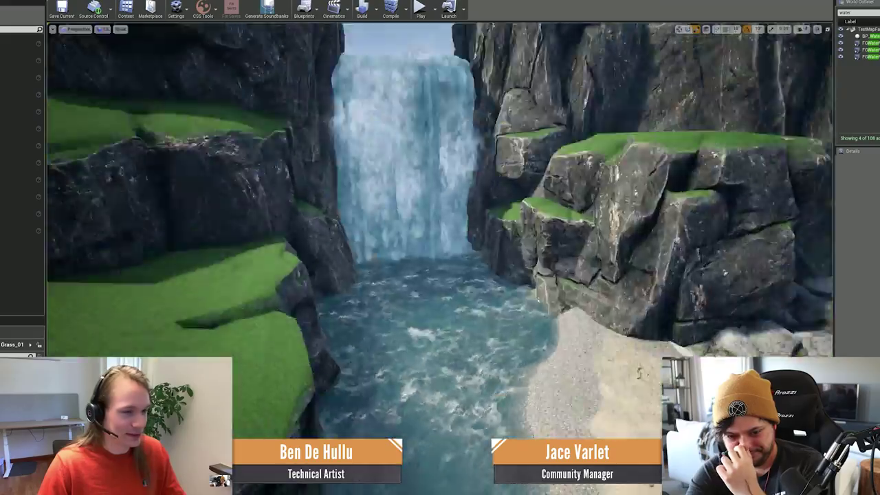
- Examine the river bend and the tree reflections on the calm lake surface
{"action": "right_click_drag", "start_coordinate": [440, 206], "coordinate": [234, 206]}
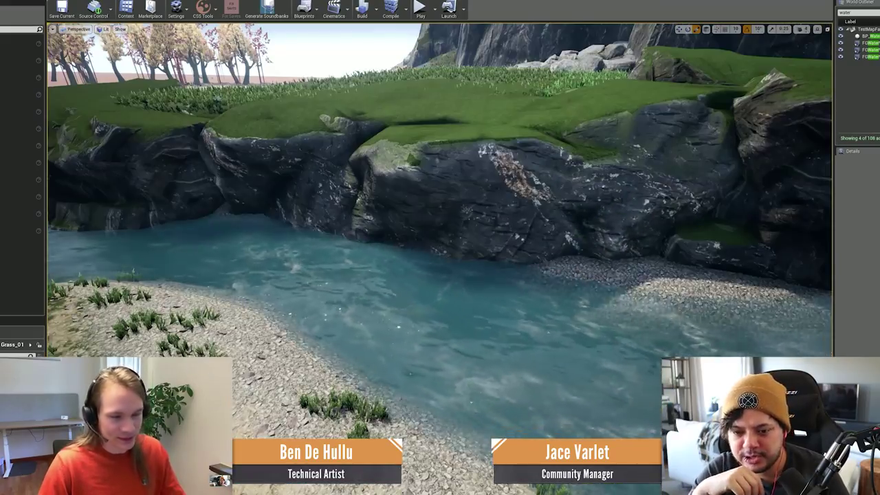
{"action": "right_click_drag", "start_coordinate": [399, 306], "coordinate": [543, 264]}
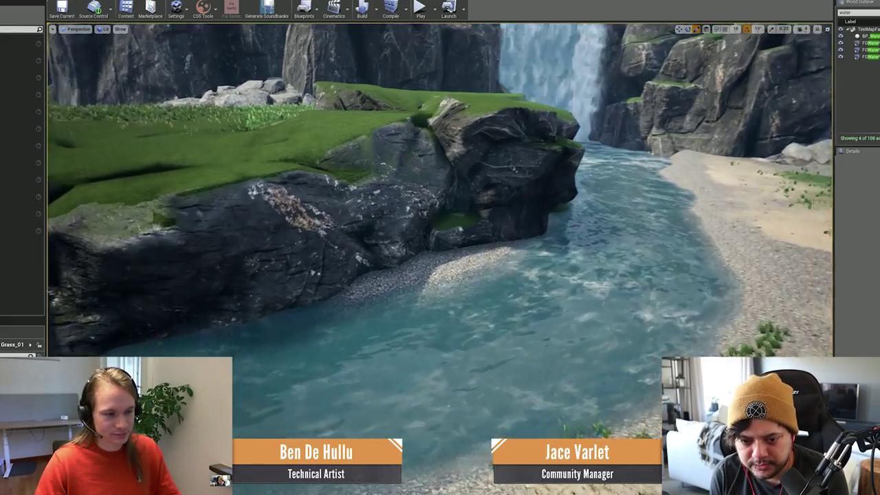
{"action": "right_click_drag", "start_coordinate": [440, 207], "coordinate": [392, 216]}
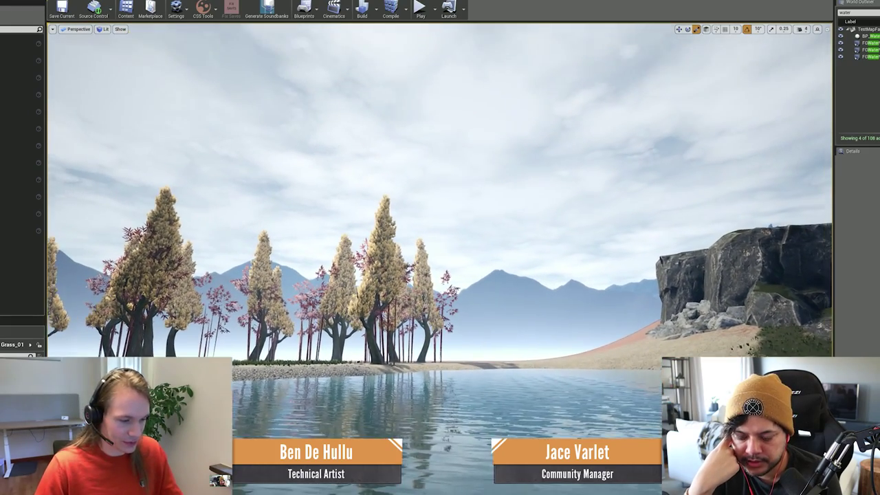
{"action": "right_click_drag", "start_coordinate": [533, 383], "coordinate": [545, 413]}
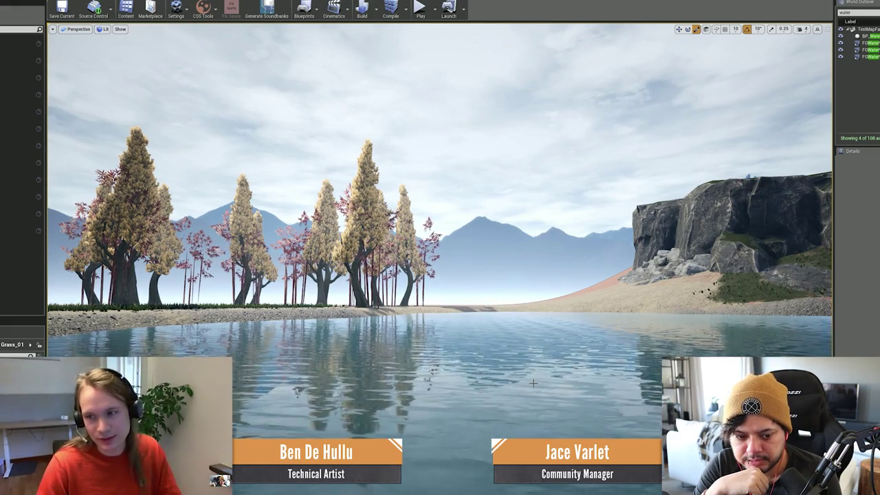
{"action": "right_click_drag", "start_coordinate": [533, 383], "coordinate": [605, 429]}
{"action": "key", "text": "w"}
{"action": "right_click_drag", "start_coordinate": [595, 395], "coordinate": [532, 383]}
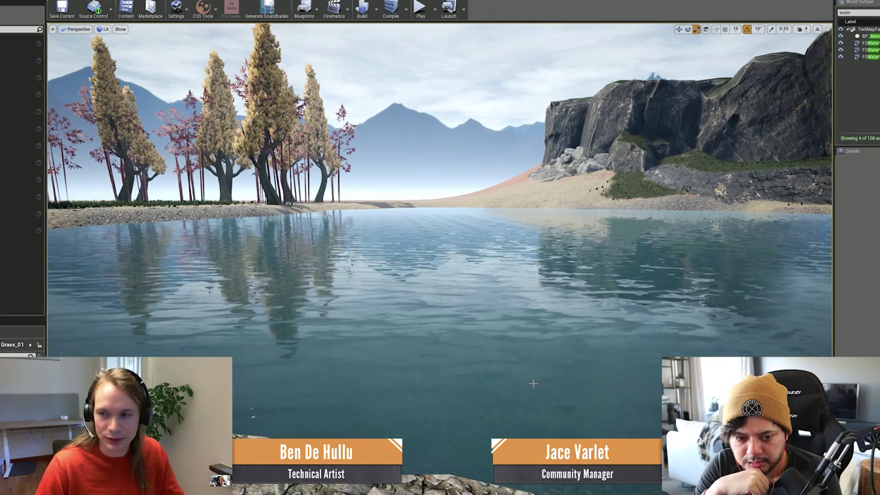
- Examine the water's transparency over the submerged stones along the lake's pebble shoreline
{"action": "right_click_drag", "start_coordinate": [528, 385], "coordinate": [409, 434]}
{"action": "key", "text": "a"}
{"action": "key", "text": "d"}
{"action": "key", "text": "d"}
{"action": "right_click_drag", "start_coordinate": [549, 450], "coordinate": [540, 423]}
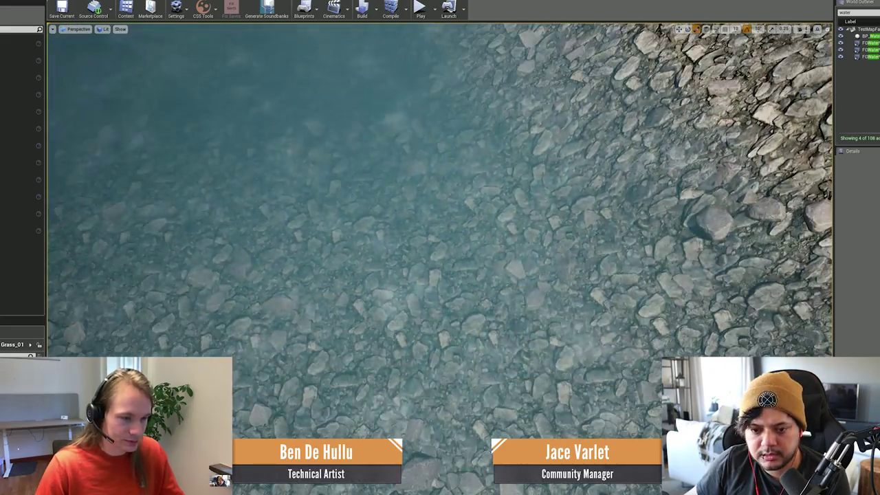
{"action": "right_click_drag", "start_coordinate": [440, 247], "coordinate": [525, 232]}
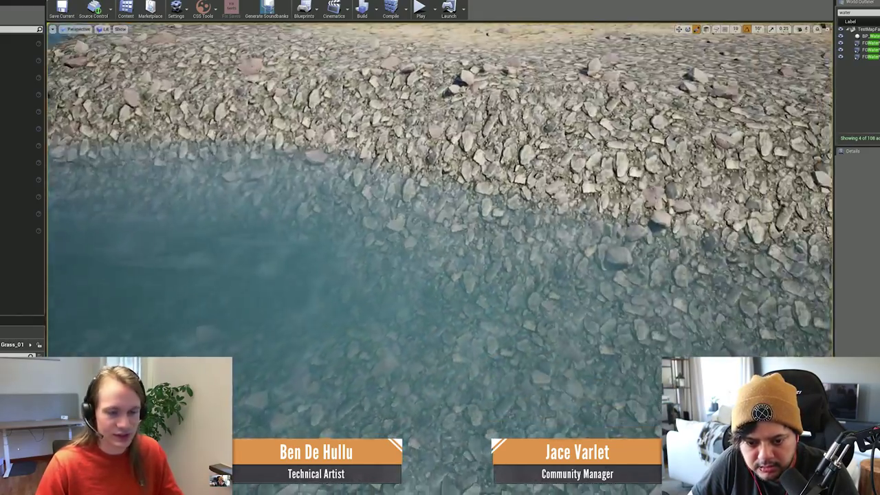
{"action": "right_click_drag", "start_coordinate": [506, 421], "coordinate": [507, 416]}
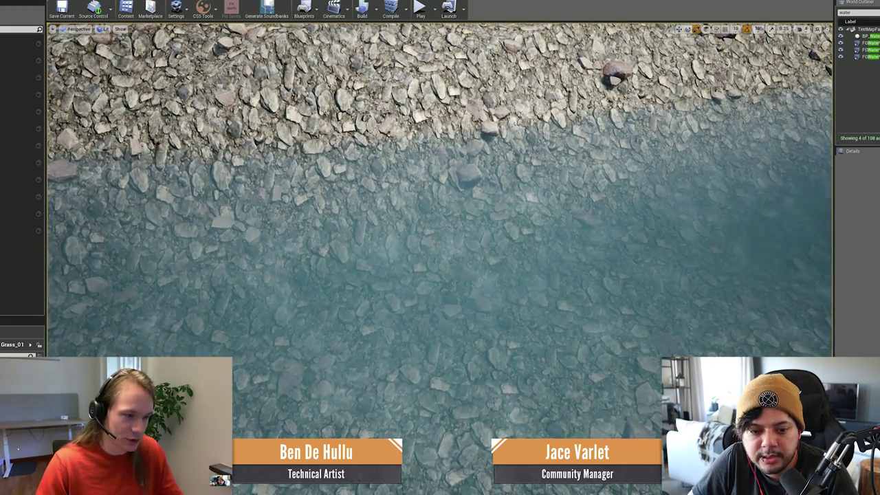
{"action": "right_click_drag", "start_coordinate": [440, 227], "coordinate": [480, 205]}
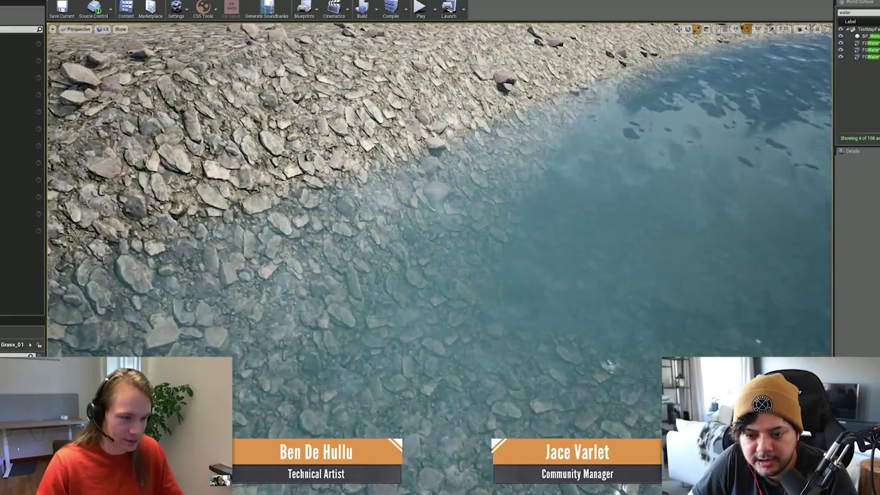
{"action": "right_click_drag", "start_coordinate": [440, 227], "coordinate": [365, 207]}
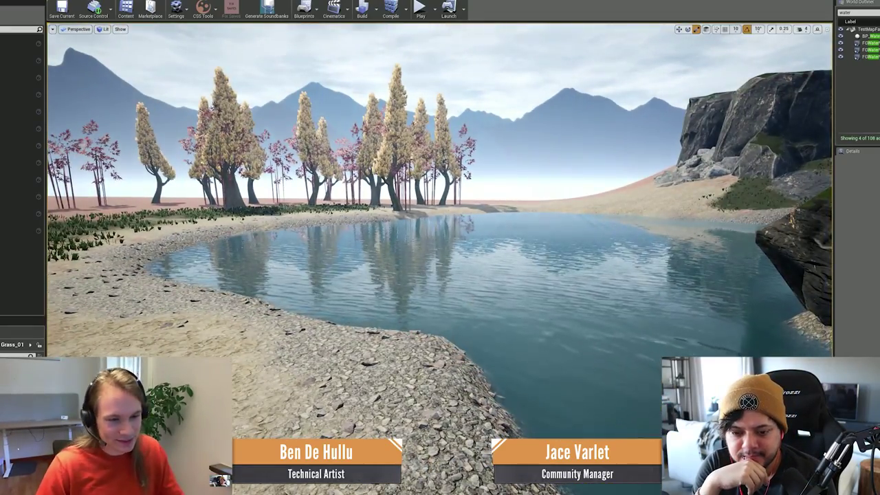
- Examine the river flow along the rock bank and the waterfall between the cliffs at close range
{"action": "right_click_drag", "start_coordinate": [440, 227], "coordinate": [616, 238]}
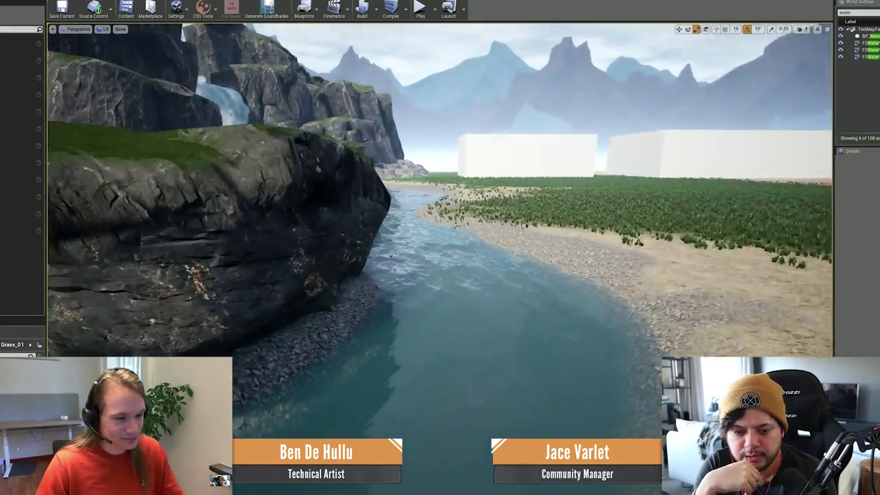
{"action": "right_click_drag", "start_coordinate": [661, 295], "coordinate": [585, 301]}
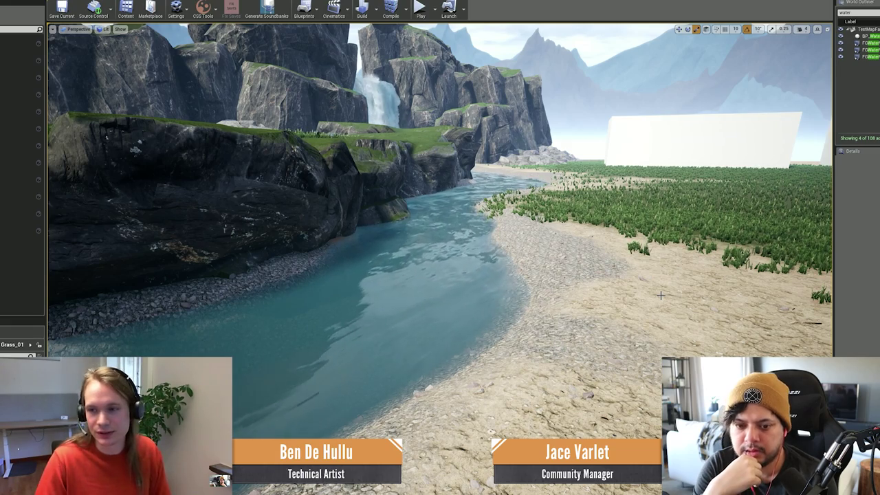
{"action": "right_click_drag", "start_coordinate": [660, 296], "coordinate": [386, 327]}
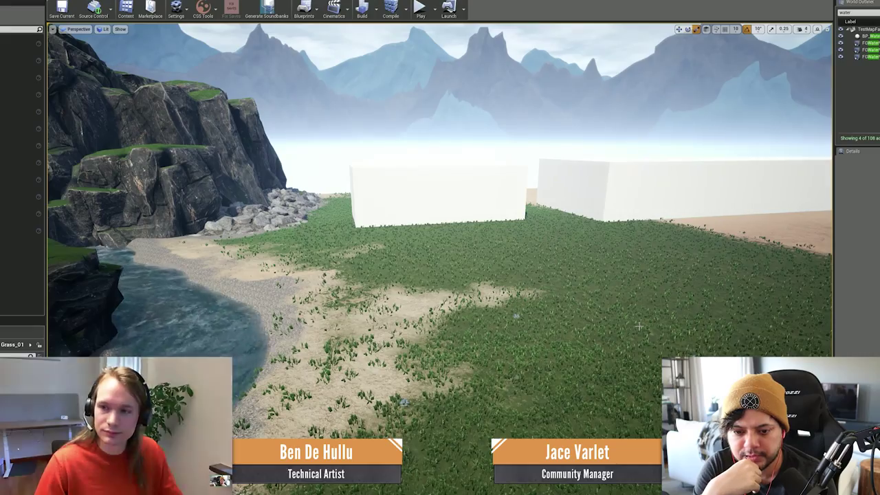
{"action": "right_click_drag", "start_coordinate": [639, 327], "coordinate": [415, 282]}
{"action": "key", "text": "w"}
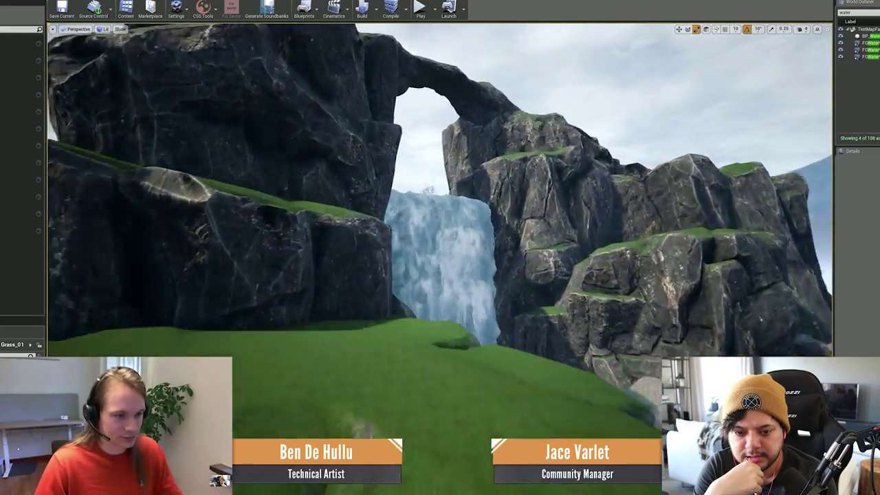
{"action": "right_click_drag", "start_coordinate": [430, 330], "coordinate": [432, 327]}
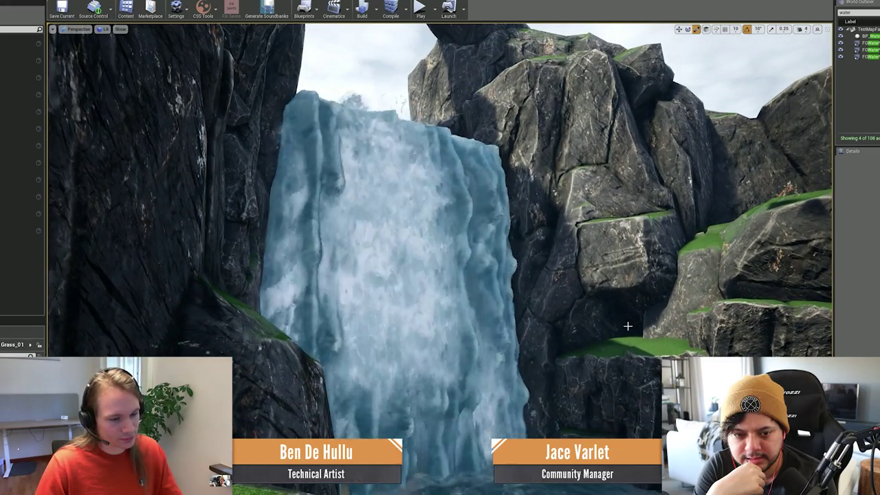
{"action": "right_click_drag", "start_coordinate": [627, 325], "coordinate": [627, 375]}
{"action": "right_click_drag", "start_coordinate": [202, 316], "coordinate": [240, 245]}
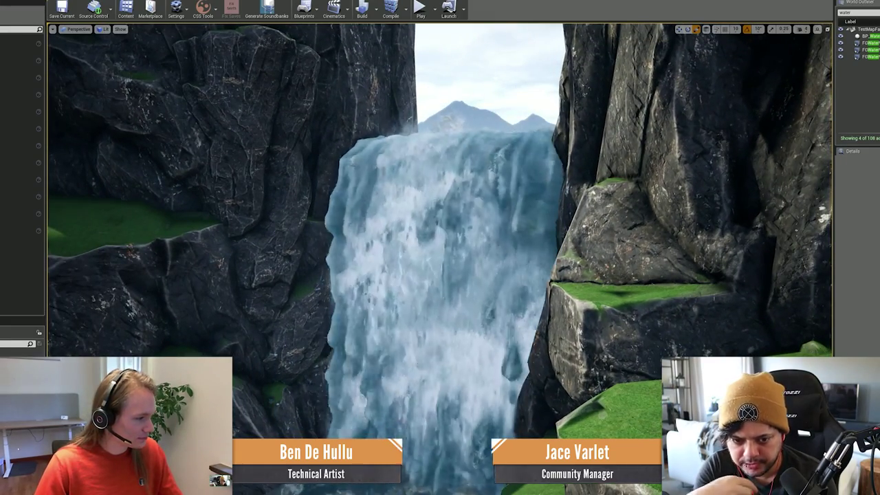
- Find the SM_Waterfall static mesh asset and place it over the cliff beside the main waterfall
{"action": "left_click", "coordinate": [14, 343]}
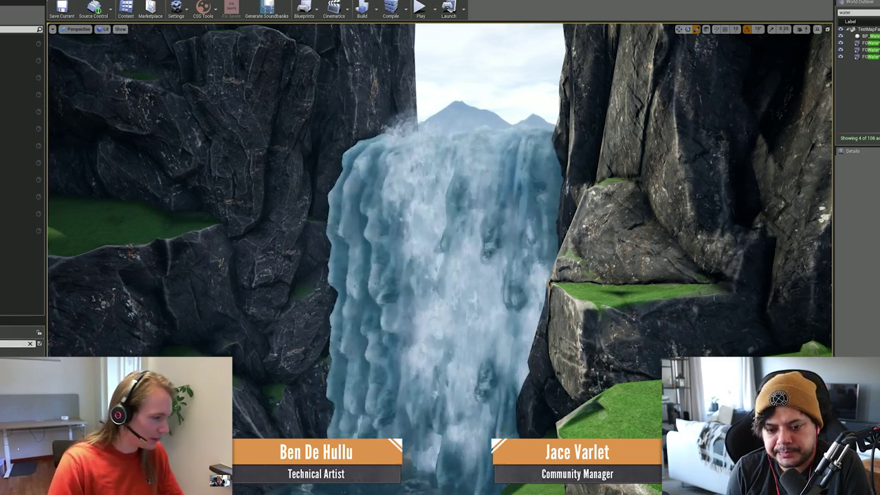
{"action": "key", "text": "w"}
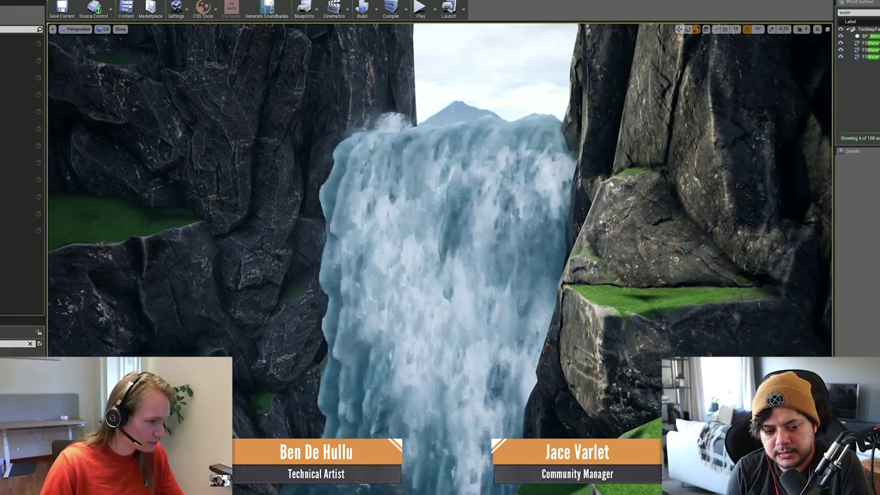
{"action": "left_click_drag", "start_coordinate": [27, 385], "coordinate": [196, 295]}
{"action": "right_click_drag", "start_coordinate": [195, 295], "coordinate": [247, 227]}
{"action": "key", "text": "s"}
{"action": "right_click_drag", "start_coordinate": [214, 324], "coordinate": [241, 398]}
{"action": "key", "text": "e"}
{"action": "key", "text": "w"}
{"action": "left_click_drag", "start_coordinate": [287, 395], "coordinate": [488, 425]}
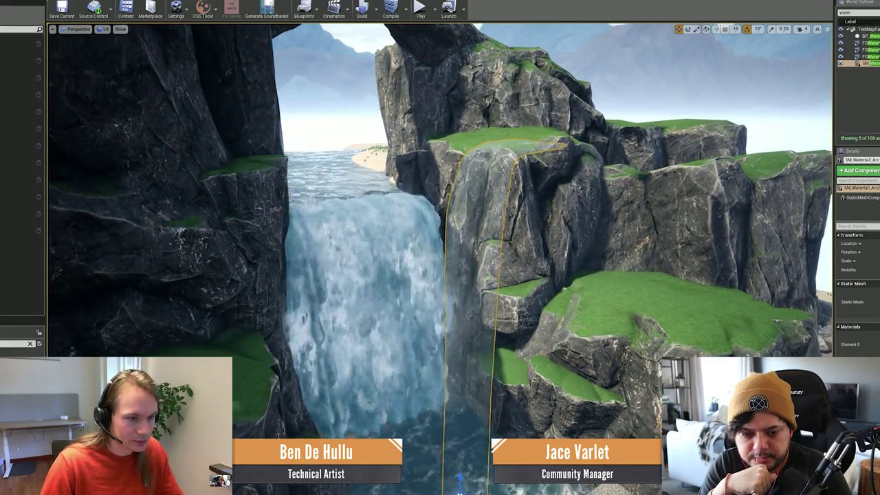
- Stretch the placed waterfall mesh sideways across the cliff face, and delete it from the level
{"action": "right_click_drag", "start_coordinate": [488, 425], "coordinate": [570, 432]}
{"action": "key", "text": "a"}
{"action": "key", "text": "r"}
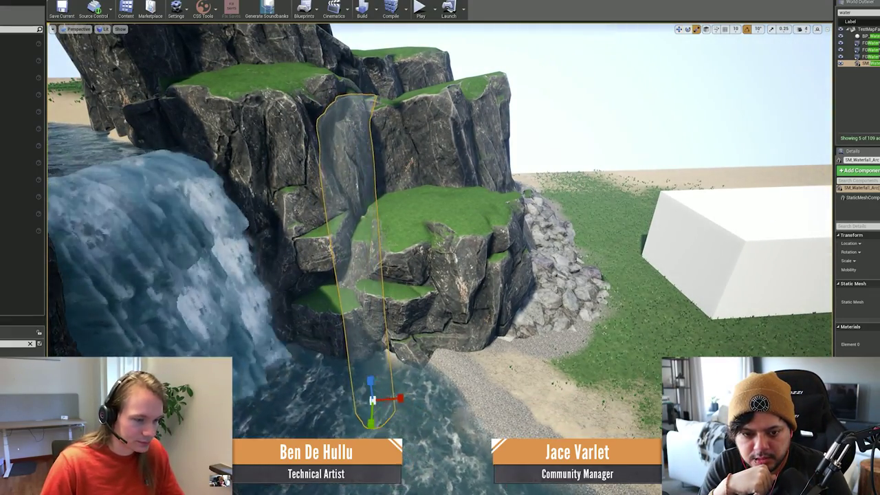
{"action": "left_click_drag", "start_coordinate": [402, 399], "coordinate": [440, 393]}
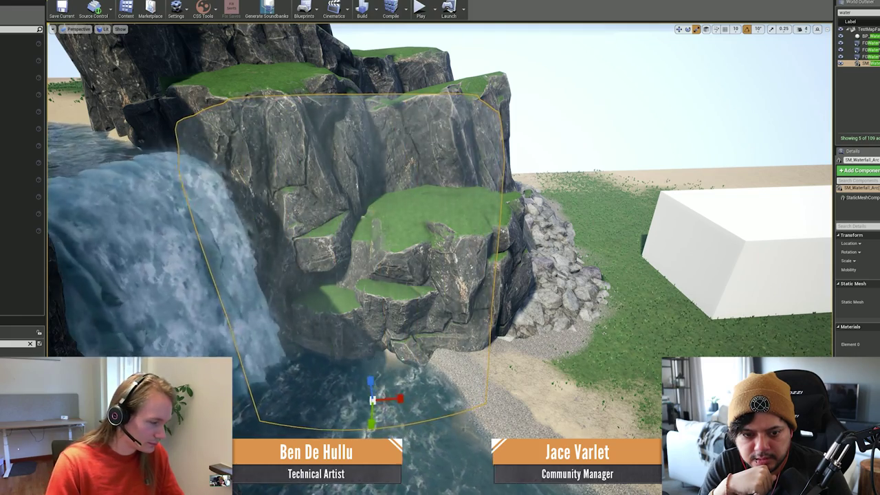
{"action": "key", "text": "Delete"}
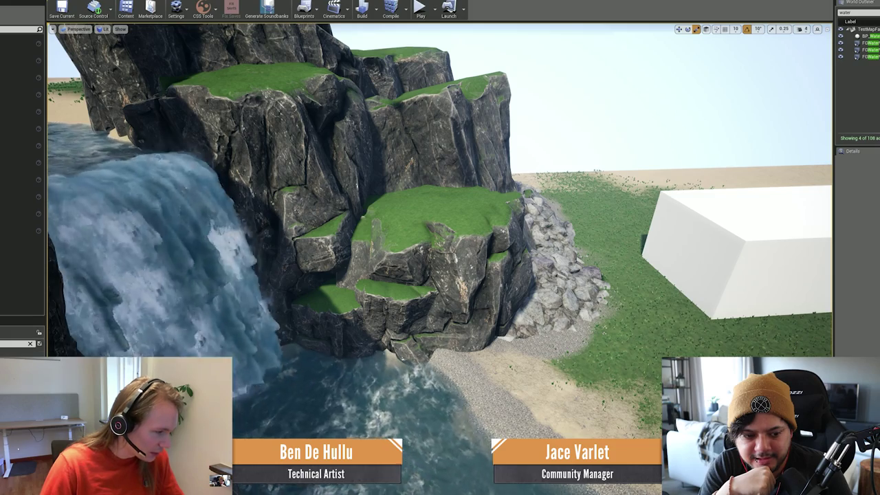
- Delete the white block covering the machine models on the grass beside the rock pile
{"action": "right_click_drag", "start_coordinate": [440, 206], "coordinate": [440, 207]}
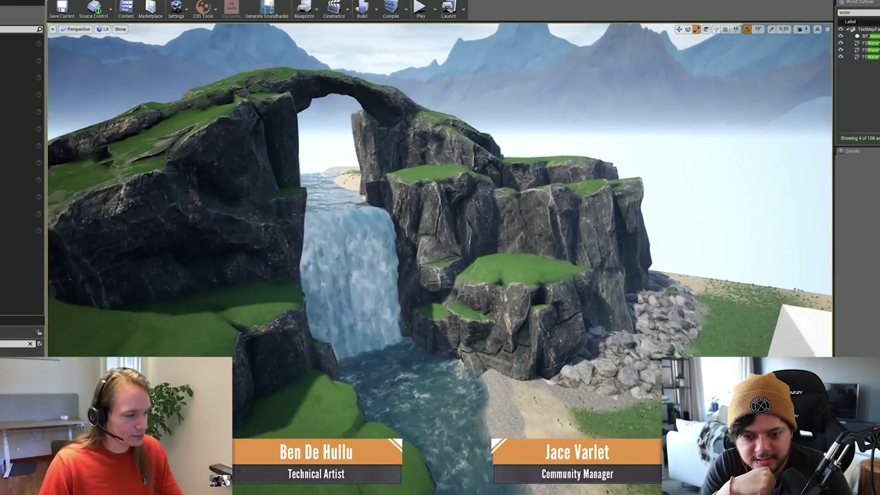
{"action": "right_click_drag", "start_coordinate": [440, 206], "coordinate": [508, 206]}
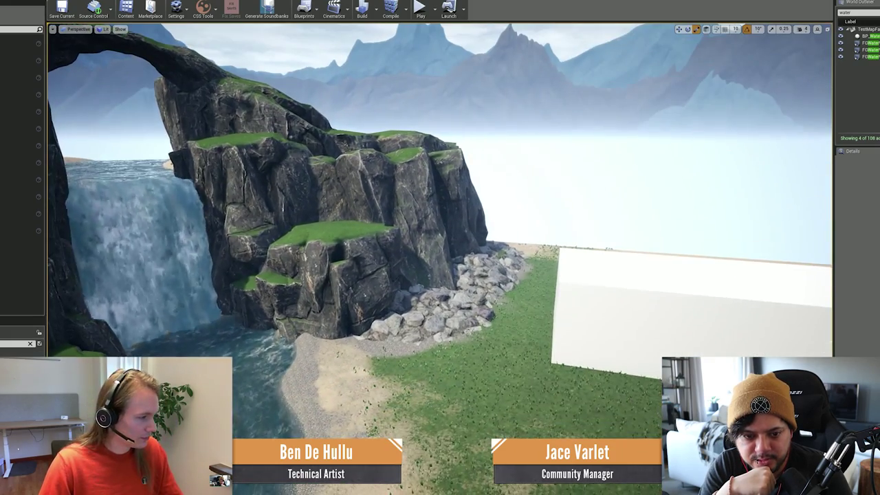
{"action": "right_click_drag", "start_coordinate": [440, 206], "coordinate": [571, 217]}
{"action": "right_click_drag", "start_coordinate": [471, 474], "coordinate": [471, 474]}
{"action": "left_click", "coordinate": [343, 301]}
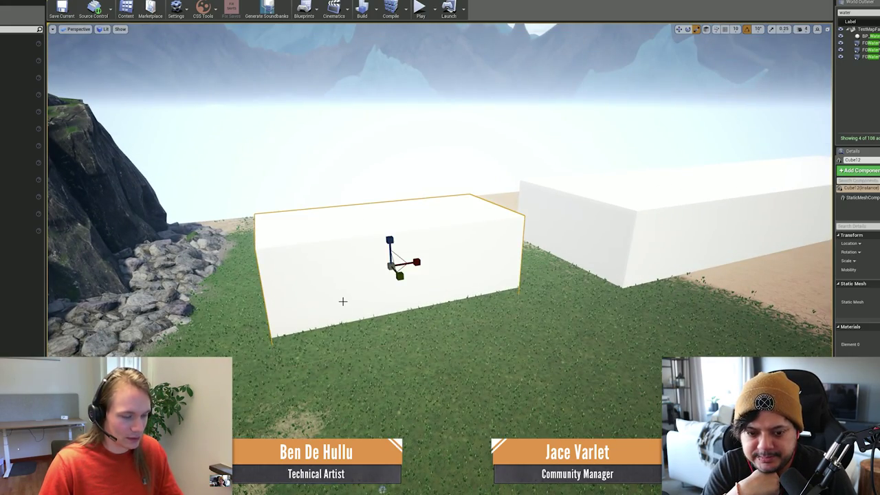
{"action": "key", "text": "Delete"}
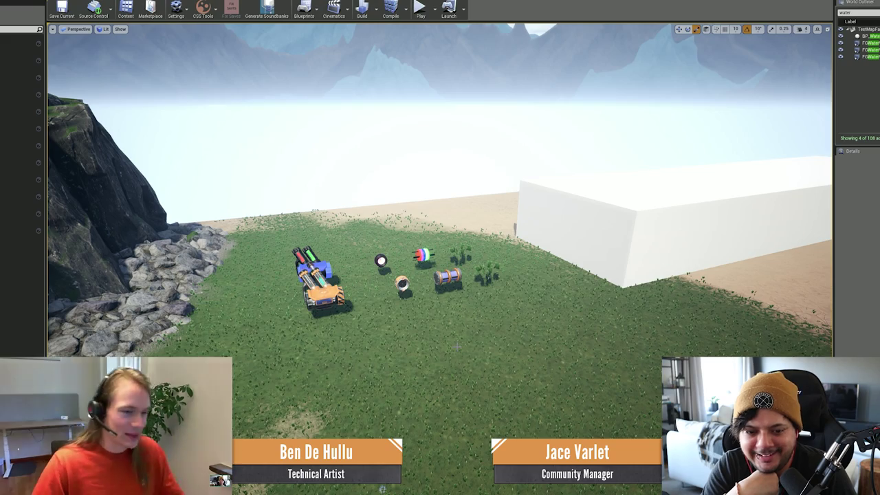
{"action": "right_click_drag", "start_coordinate": [456, 348], "coordinate": [455, 347]}
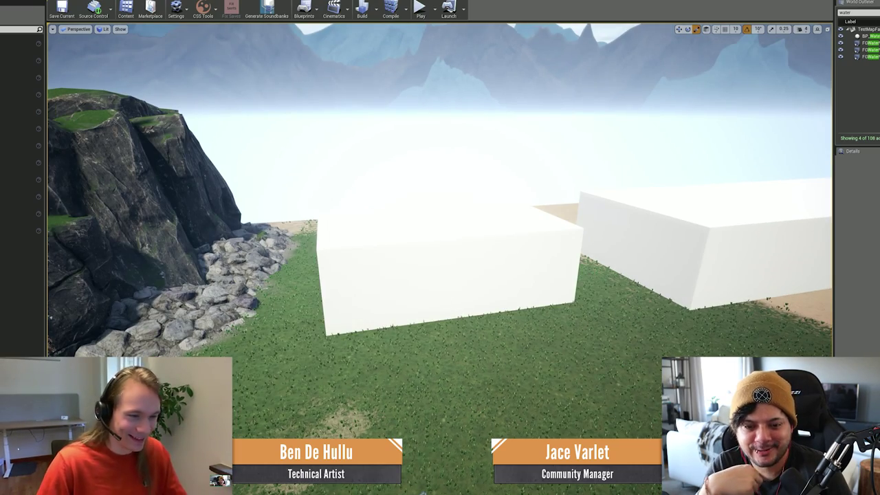
{"action": "left_click", "coordinate": [446, 295]}
{"action": "key", "text": "Delete"}
- Examine the uncovered pump models and the floating pipe parts on the grass
{"action": "right_click_drag", "start_coordinate": [447, 295], "coordinate": [323, 315]}
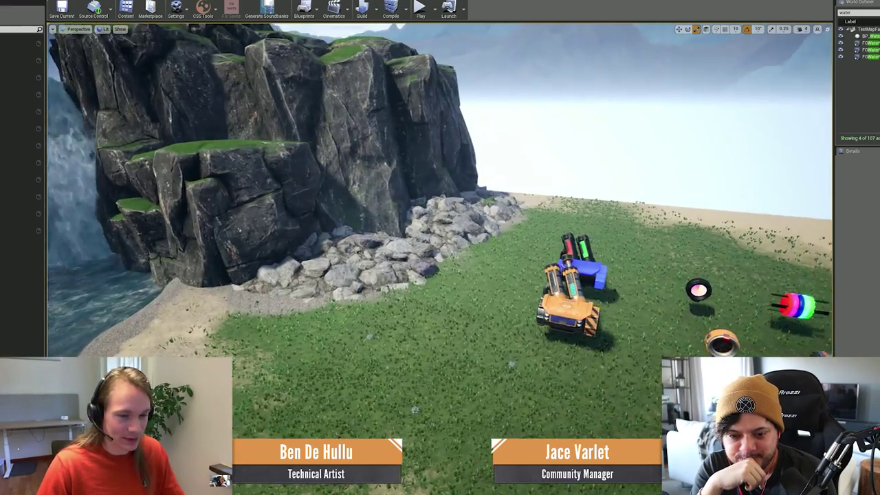
{"action": "right_click_drag", "start_coordinate": [412, 306], "coordinate": [470, 242]}
{"action": "key", "text": "a"}
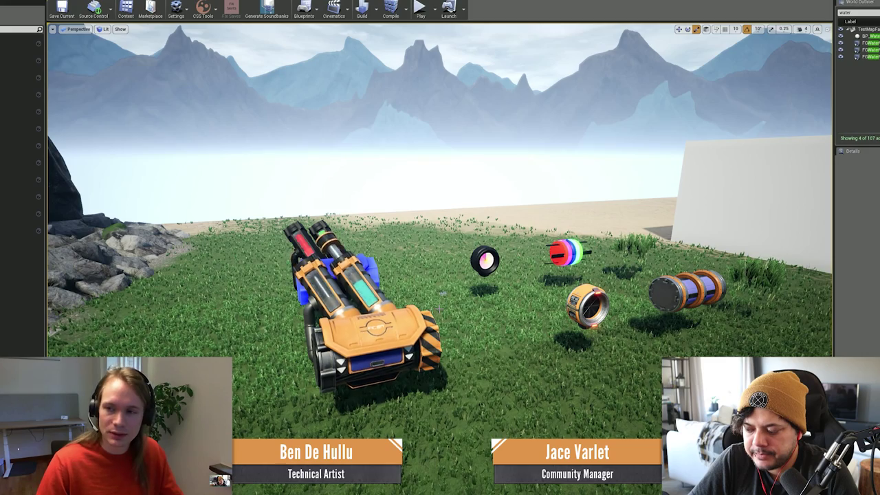
{"action": "right_click_drag", "start_coordinate": [440, 206], "coordinate": [470, 242]}
{"action": "key", "text": "w"}
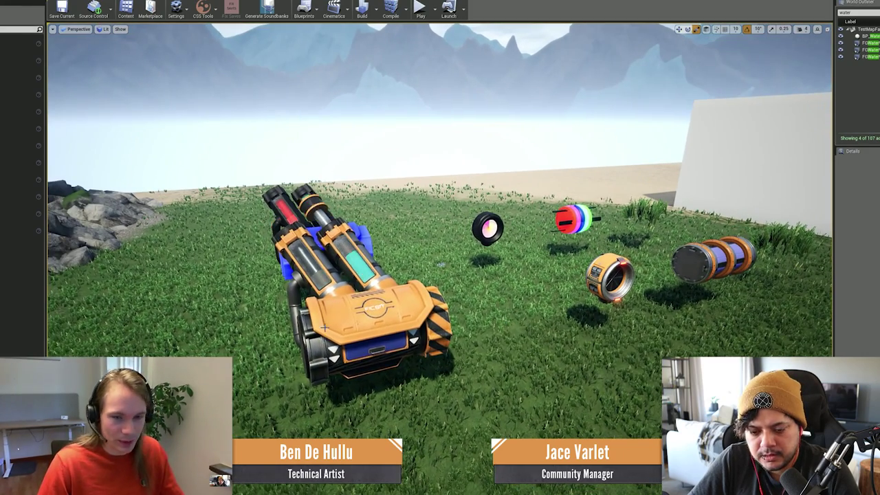
{"action": "right_click_drag", "start_coordinate": [324, 328], "coordinate": [292, 335]}
{"action": "key", "text": "d"}
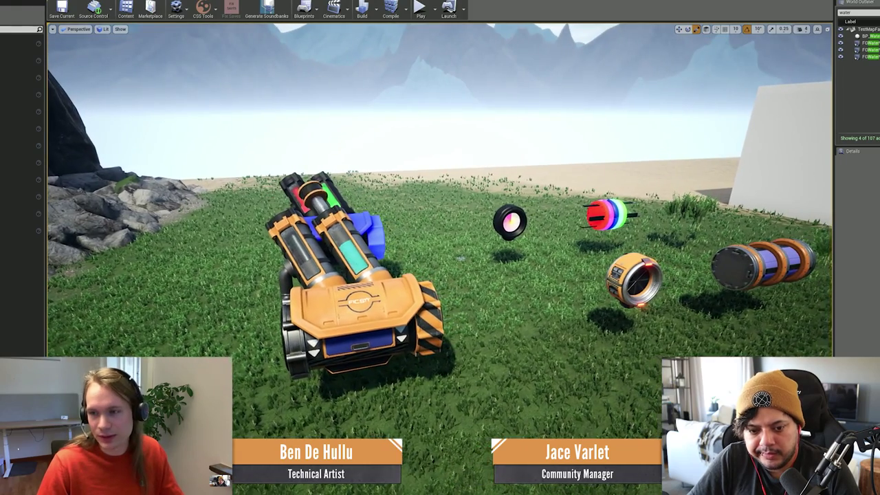
{"action": "right_click_drag", "start_coordinate": [470, 242], "coordinate": [470, 242]}
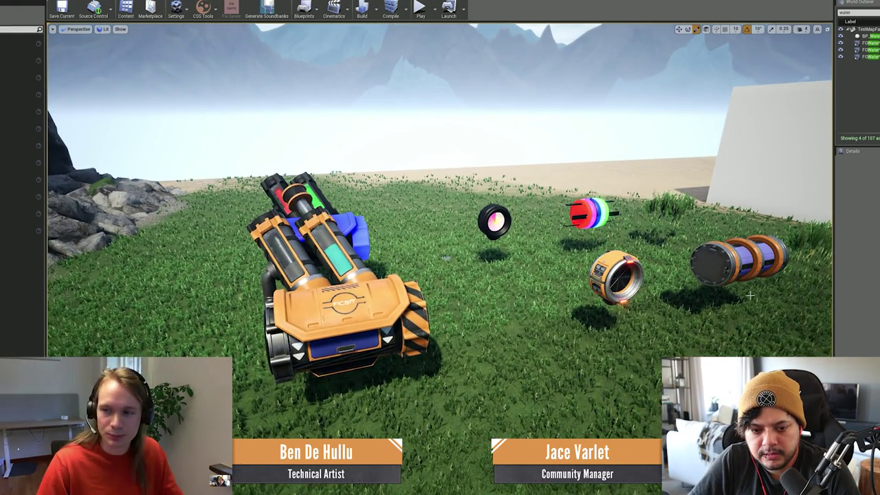
{"action": "right_click_drag", "start_coordinate": [671, 302], "coordinate": [670, 302]}
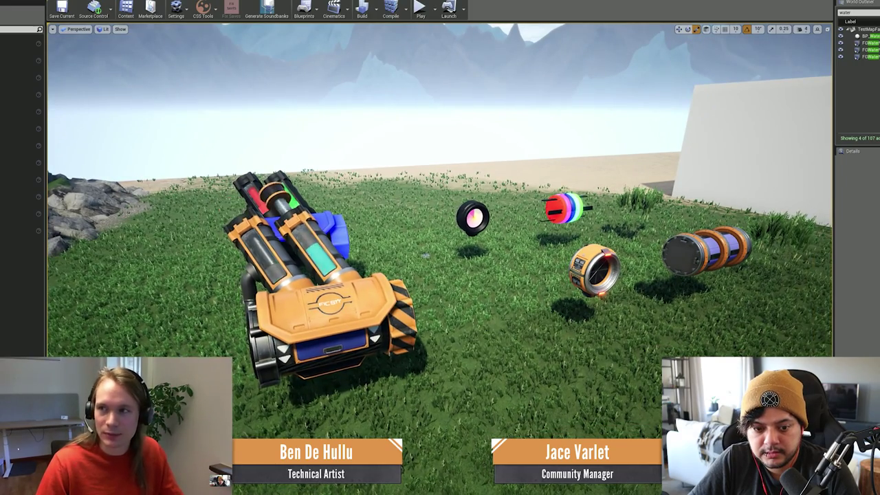
- Compare the blue pump with its red and green cylinders against the textured orange pump at close range
{"action": "right_click_drag", "start_coordinate": [670, 302], "coordinate": [670, 303]}
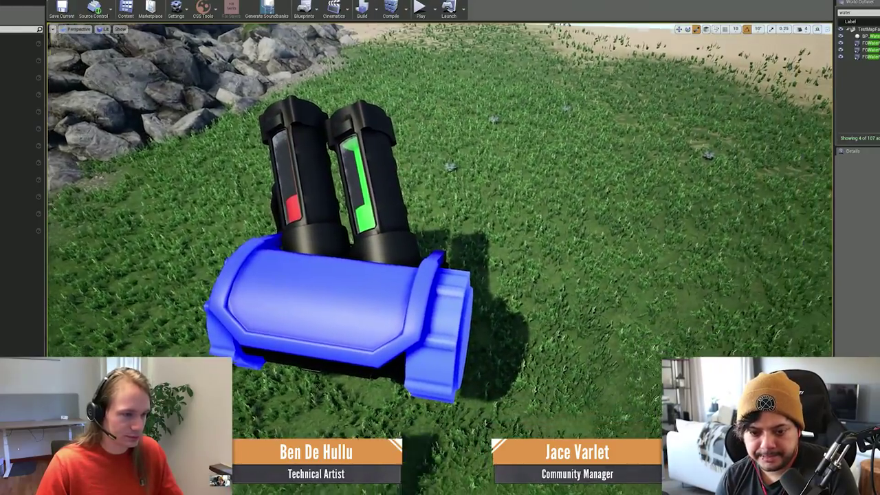
{"action": "right_click_drag", "start_coordinate": [471, 242], "coordinate": [471, 242]}
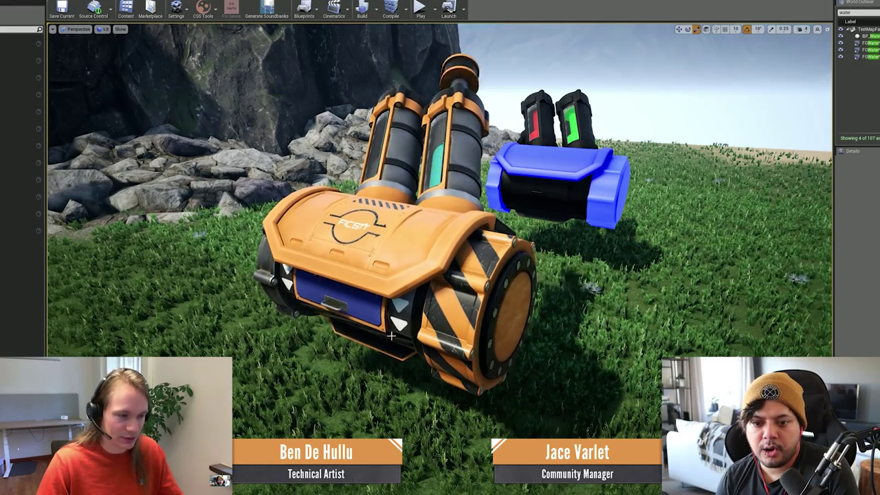
{"action": "right_click_drag", "start_coordinate": [610, 400], "coordinate": [610, 399]}
{"action": "right_click_drag", "start_coordinate": [372, 295], "coordinate": [372, 294]}
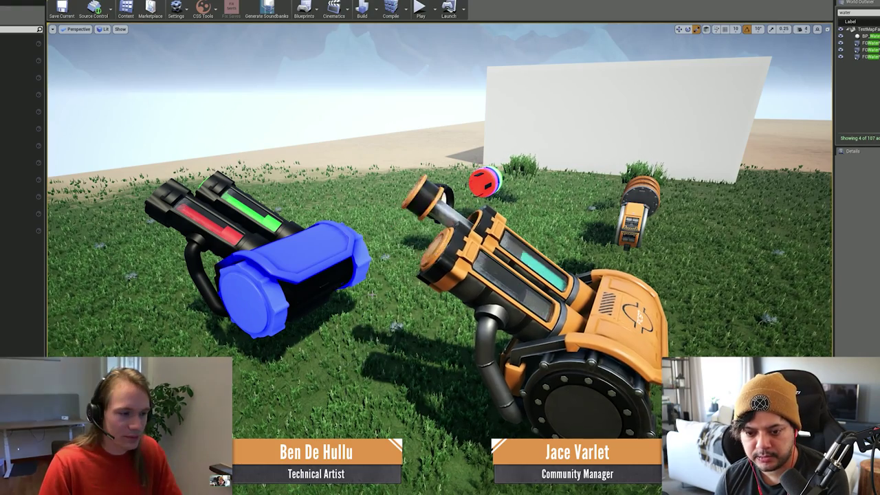
{"action": "right_click_drag", "start_coordinate": [372, 294], "coordinate": [359, 332]}
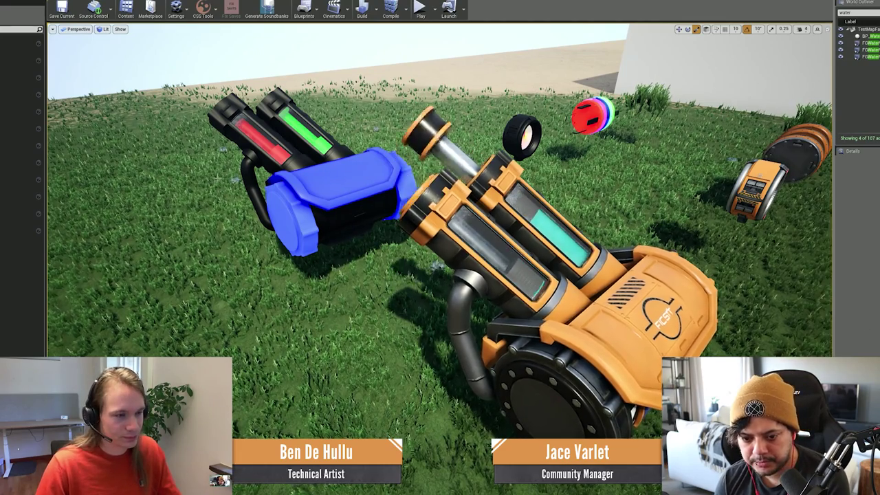
- Open the orange pipe pump's material instance for editing, keeping the pump in view beside it
{"action": "left_click", "coordinate": [581, 313]}
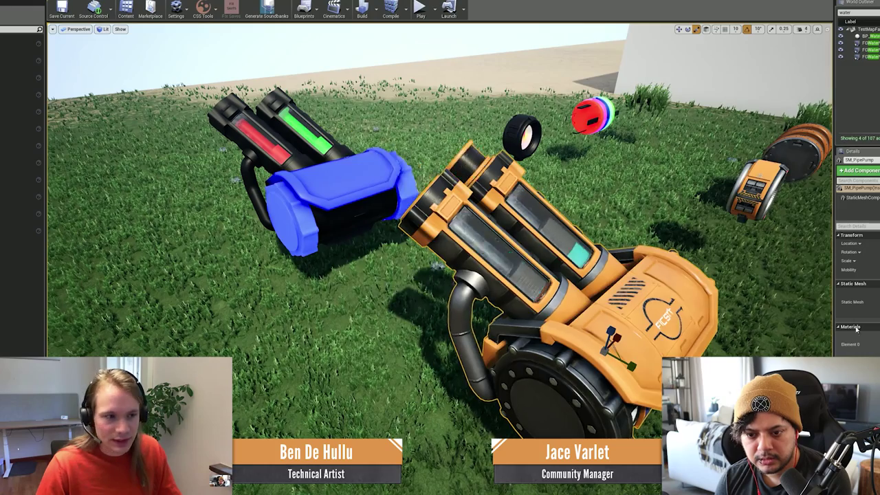
{"action": "double_click", "coordinate": [874, 344]}
{"action": "left_click_drag", "start_coordinate": [879, 295], "coordinate": [511, 265]}
{"action": "left_click_drag", "start_coordinate": [440, 49], "coordinate": [167, 63]}
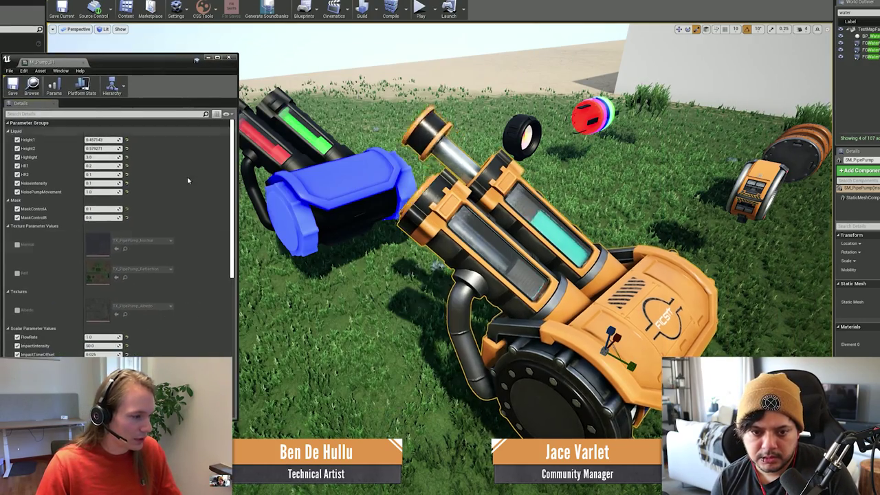
- Raise the ImpactIntensity scalar parameter in the pump's material instance and view the piston motion
{"action": "scroll", "coordinate": [113, 266], "scroll_direction": "down", "scroll_amount": 3}
{"action": "left_click", "coordinate": [114, 267]}
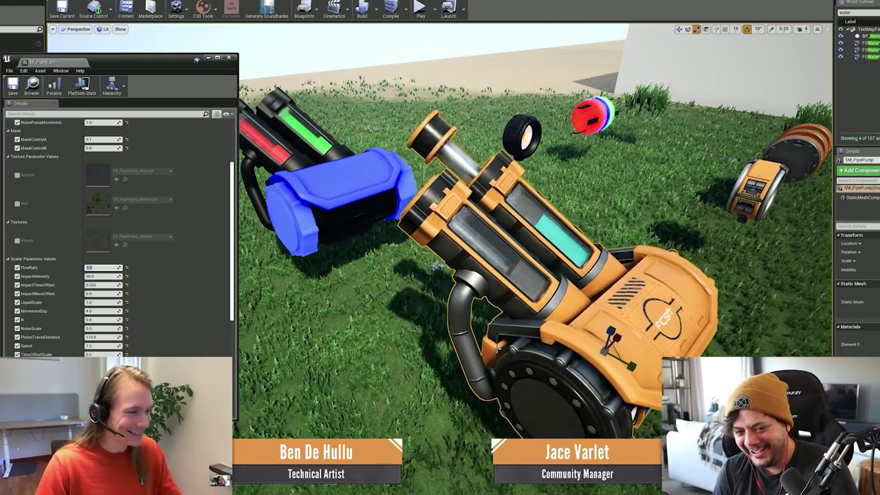
{"action": "right_click_drag", "start_coordinate": [402, 282], "coordinate": [357, 289]}
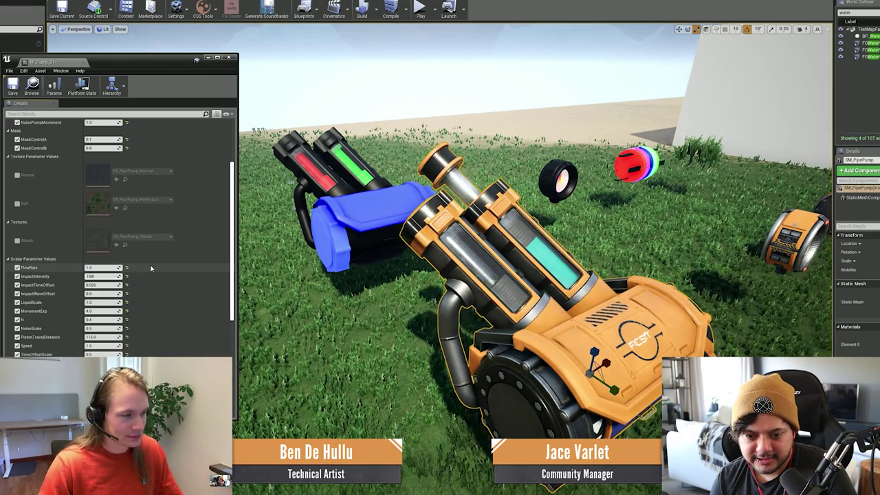
- Set the ImpactIntensity scalar parameter of the pump's material instance to 100 and watch the piston motion
{"action": "left_click", "coordinate": [97, 311]}
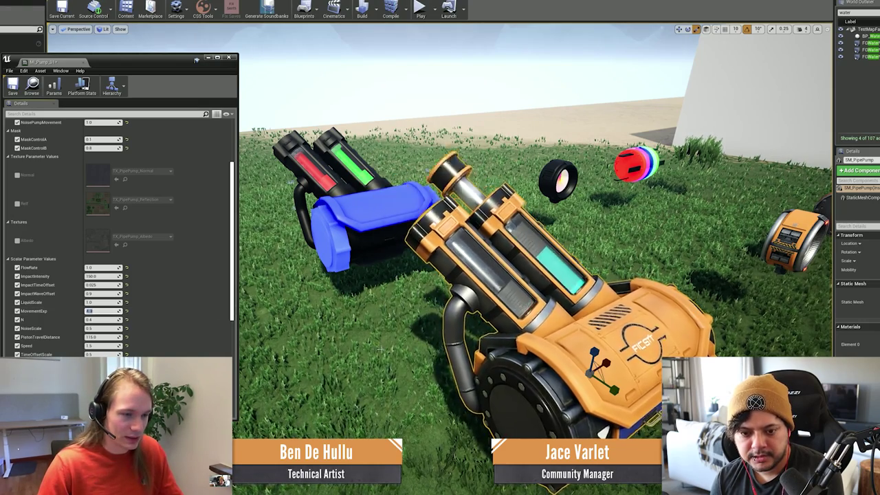
{"action": "mouse_move", "coordinate": [330, 296]}
{"action": "right_mouse_down"}
{"action": "mouse_move", "coordinate": [405, 295]}
{"action": "mouse_move", "coordinate": [334, 296]}
{"action": "right_mouse_up"}
{"action": "right_click_drag", "start_coordinate": [316, 327], "coordinate": [321, 327]}
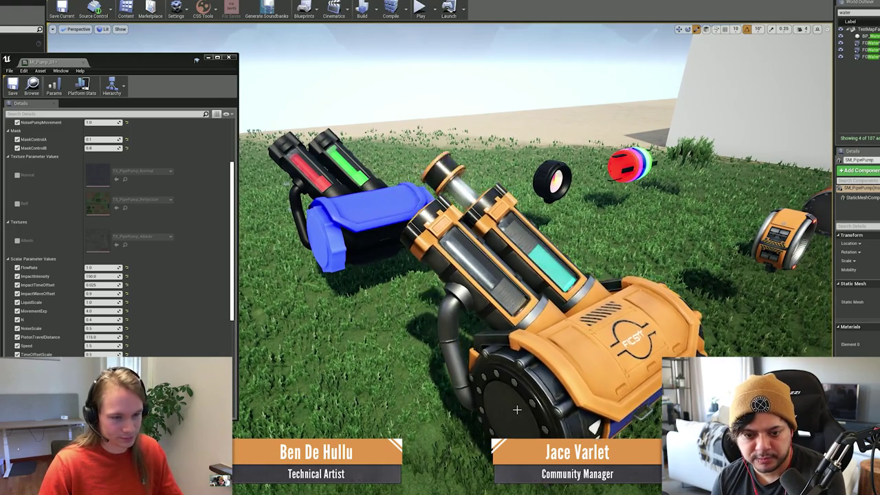
{"action": "left_click", "coordinate": [103, 276]}
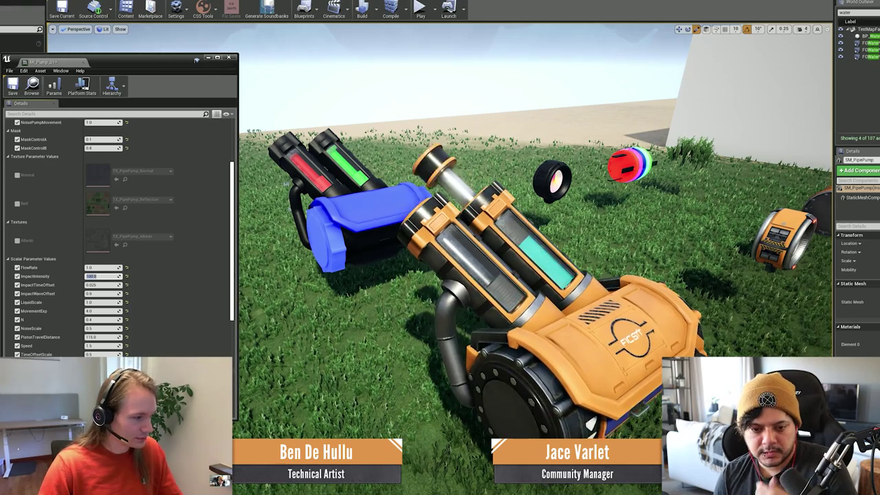
- Set the TimeOffsetScale scalar parameter to 0 and view both pistons of the orange pump from several angles
{"action": "left_click", "coordinate": [93, 354]}
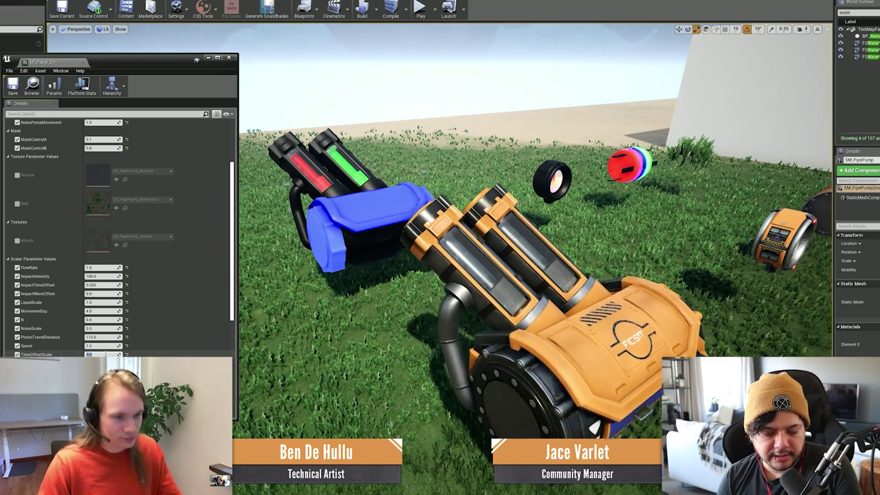
{"action": "right_click_drag", "start_coordinate": [249, 374], "coordinate": [218, 374]}
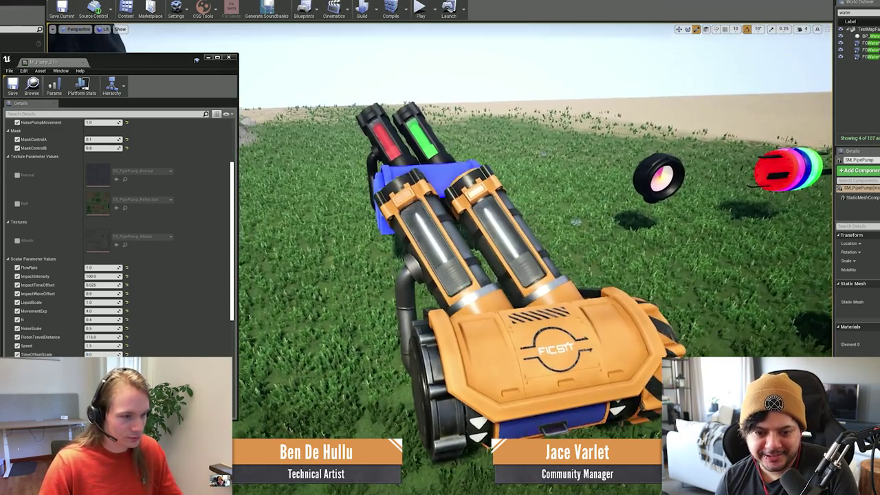
{"action": "mouse_move", "coordinate": [445, 255]}
{"action": "right_mouse_down"}
{"action": "mouse_move", "coordinate": [536, 271]}
{"action": "mouse_move", "coordinate": [454, 255]}
{"action": "right_mouse_up"}
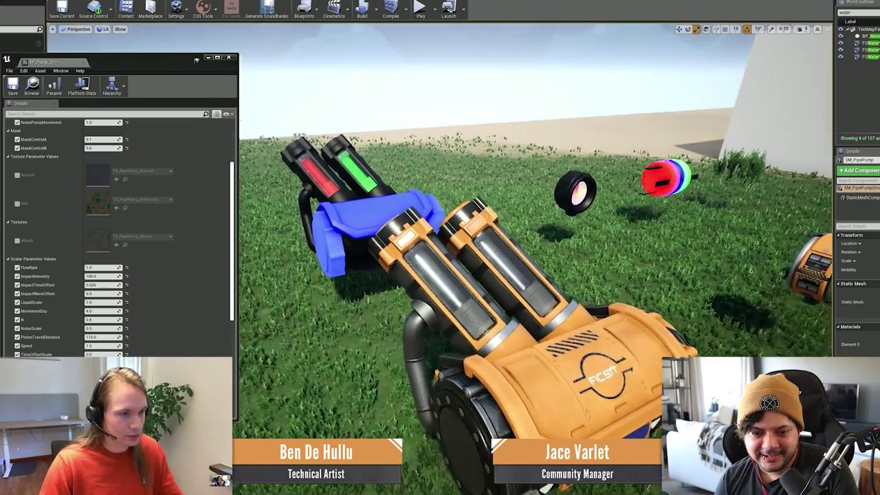
{"action": "right_click_drag", "start_coordinate": [318, 220], "coordinate": [374, 245]}
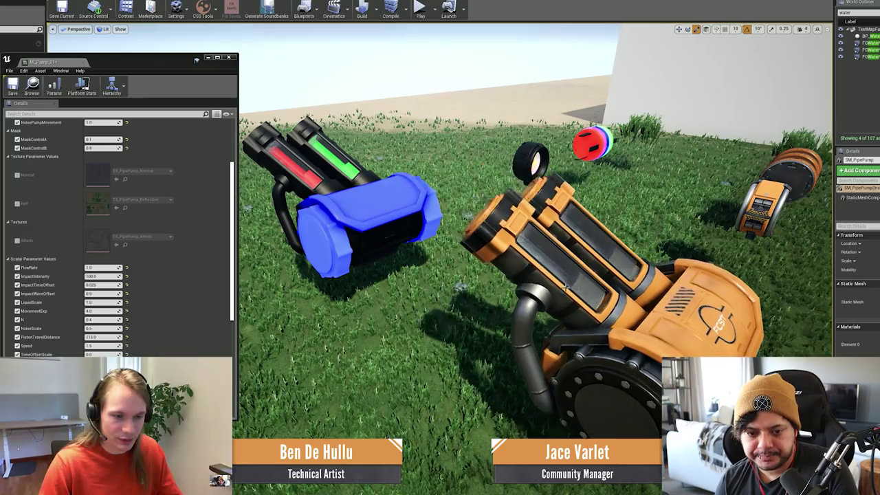
{"action": "right_click_drag", "start_coordinate": [565, 288], "coordinate": [519, 282]}
- Open the Dir vector parameter's colour values for editing and arrange the windows clear of the orange pump
{"action": "scroll", "coordinate": [145, 302], "scroll_direction": "down", "scroll_amount": 3}
{"action": "right_click_drag", "start_coordinate": [413, 275], "coordinate": [425, 288]}
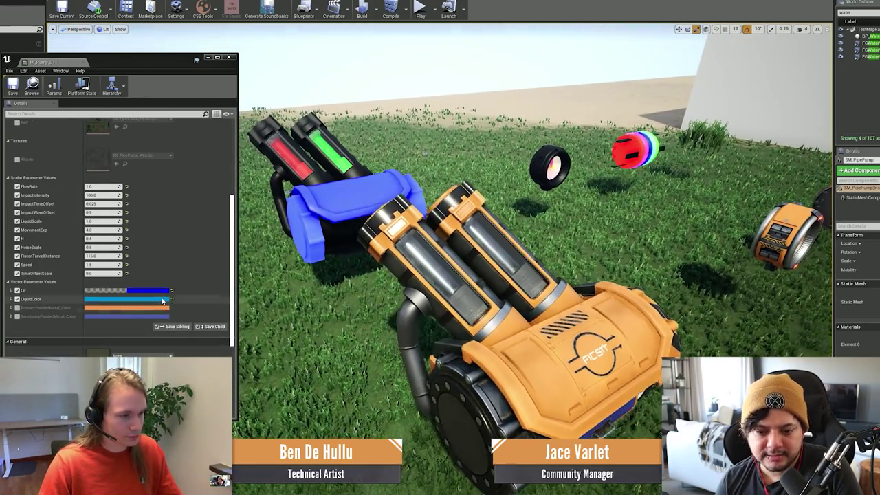
{"action": "right_click_drag", "start_coordinate": [425, 153], "coordinate": [397, 321]}
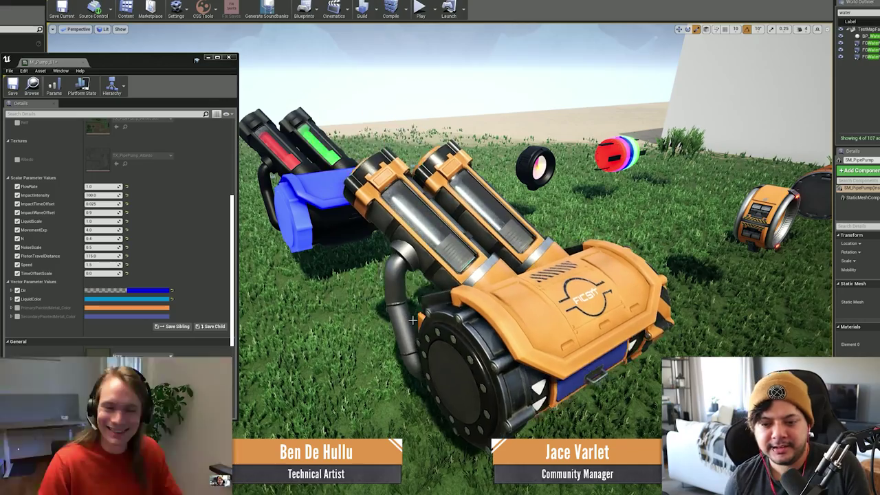
{"action": "right_click_drag", "start_coordinate": [412, 320], "coordinate": [467, 350]}
{"action": "mouse_move", "coordinate": [546, 245]}
{"action": "right_mouse_down"}
{"action": "mouse_move", "coordinate": [467, 241]}
{"action": "mouse_move", "coordinate": [546, 244]}
{"action": "right_mouse_up"}
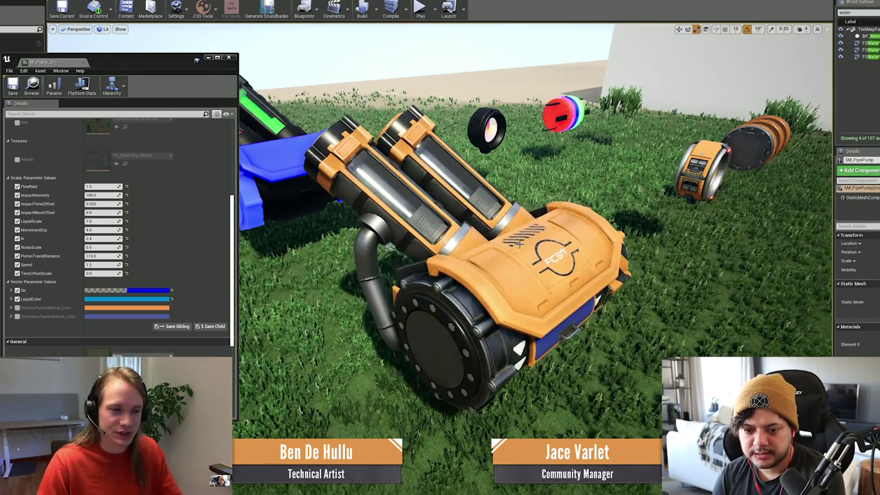
{"action": "left_click", "coordinate": [142, 292]}
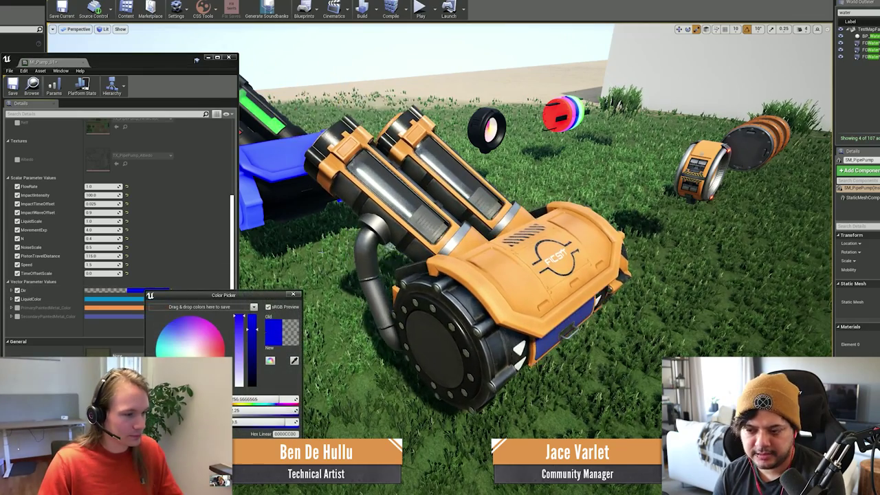
{"action": "left_click_drag", "start_coordinate": [180, 300], "coordinate": [724, 173]}
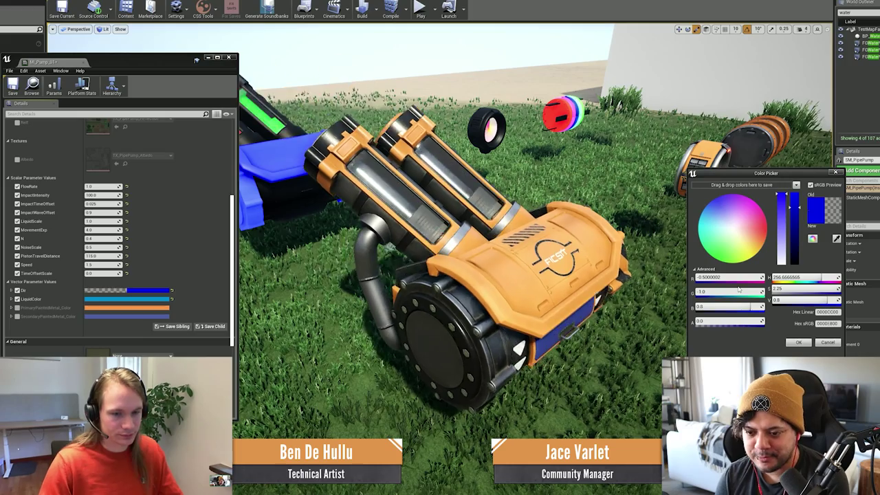
{"action": "left_click_drag", "start_coordinate": [136, 62], "coordinate": [63, 59]}
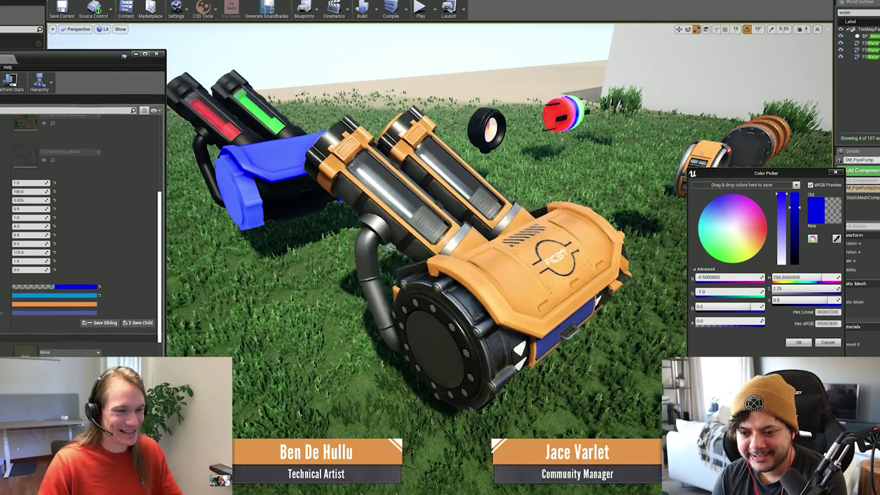
- Try green component values of 1 and 0 for the Dir vector parameter while watching the pistons
{"action": "right_click_drag", "start_coordinate": [426, 227], "coordinate": [343, 192]}
{"action": "left_click", "coordinate": [718, 291]}
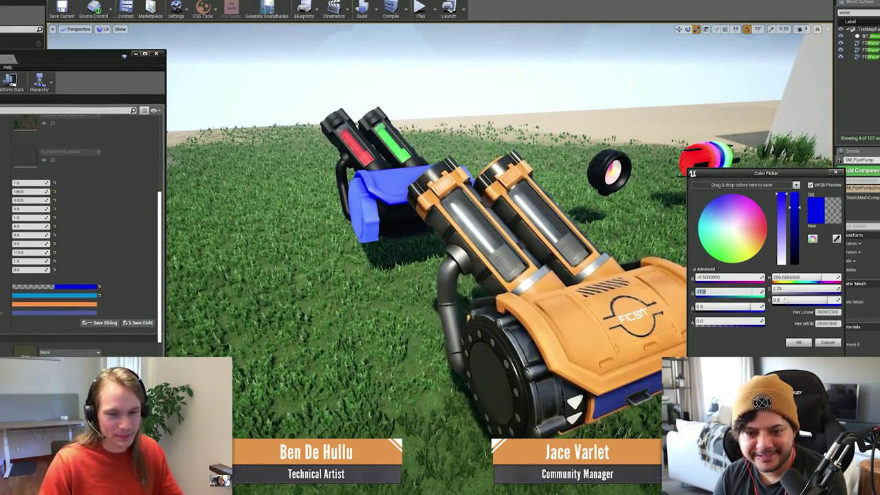
{"action": "type", "text": "1"}
{"action": "key", "text": "Return"}
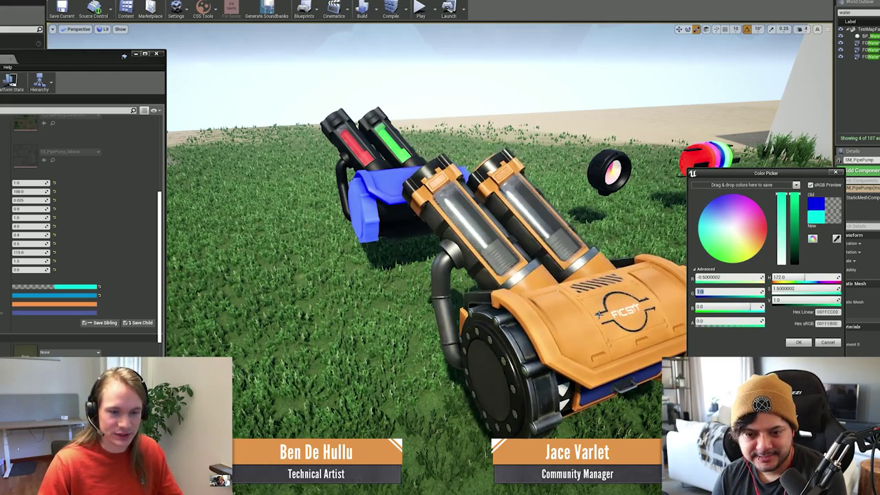
{"action": "type", "text": "0"}
{"action": "key", "text": "Return"}
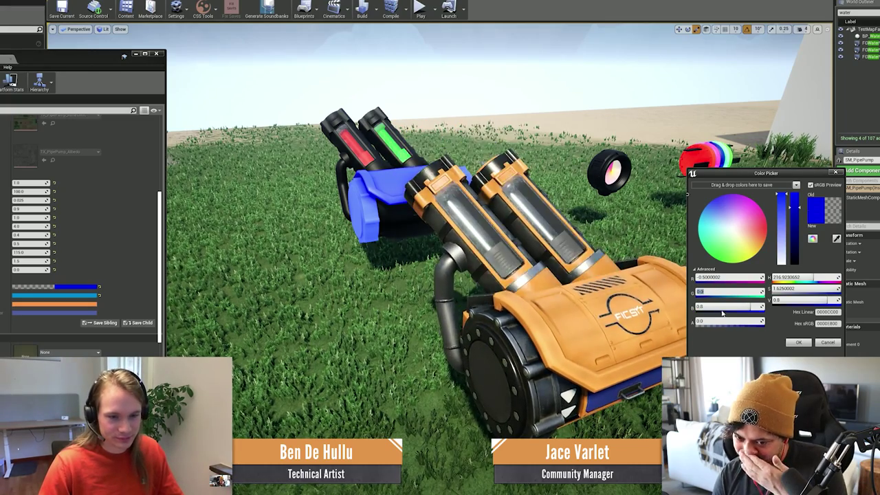
- Try blue component values of 1 and 50 for the Dir vector parameter, and cancel the colour changes
{"action": "left_click", "coordinate": [725, 307]}
{"action": "key", "text": "Return"}
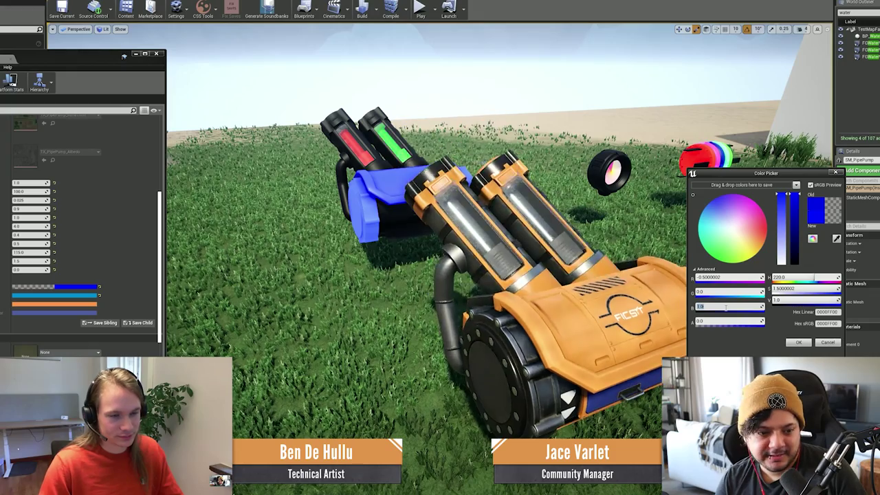
{"action": "type", "text": "50"}
{"action": "key", "text": "Return"}
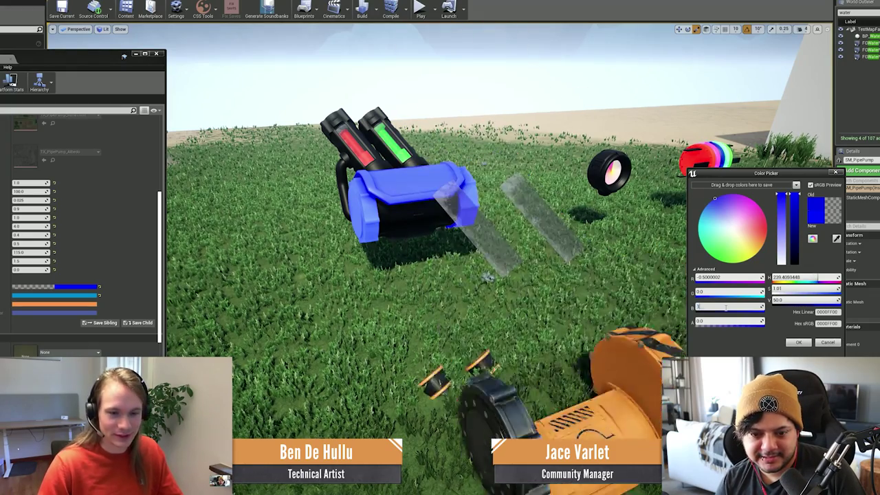
{"action": "type", "text": "1"}
{"action": "key", "text": "Return"}
{"action": "left_click", "coordinate": [831, 343]}
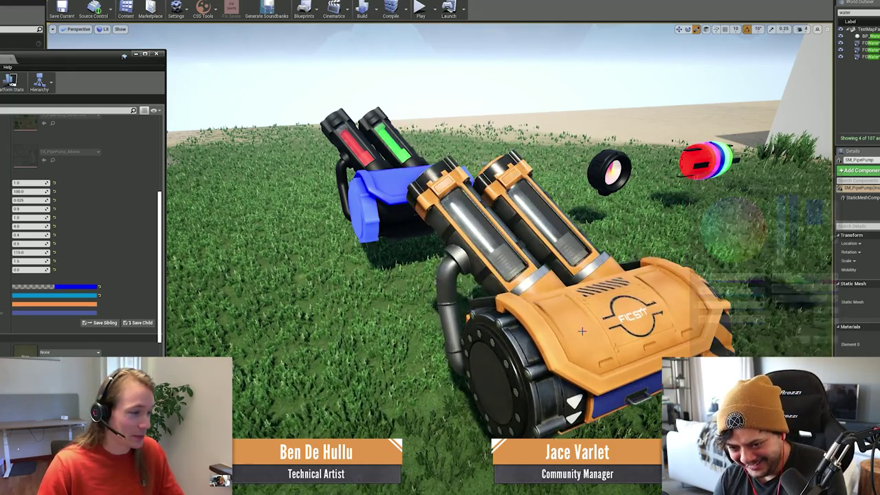
- Try a red LiquidColor vector parameter on the pump material and cancel the colour change
{"action": "right_click_drag", "start_coordinate": [818, 267], "coordinate": [797, 272]}
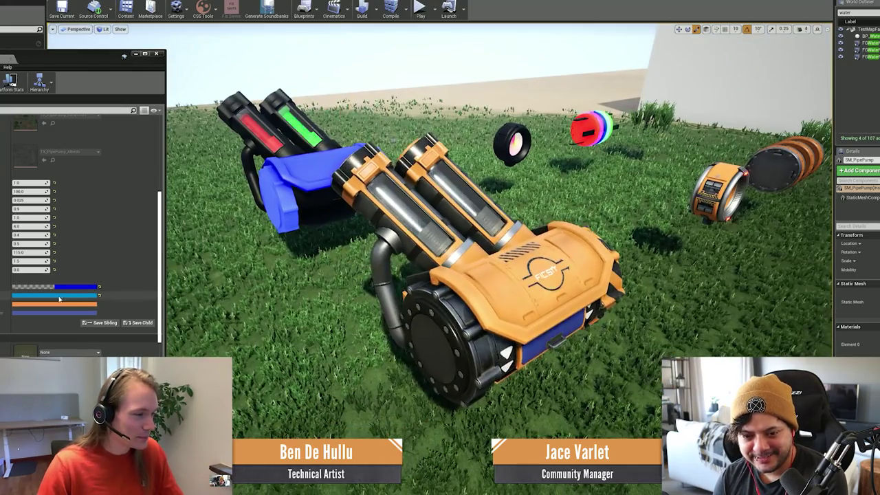
{"action": "left_click", "coordinate": [58, 296]}
{"action": "mouse_move", "coordinate": [103, 374]}
{"action": "left_mouse_down"}
{"action": "mouse_move", "coordinate": [141, 371]}
{"action": "mouse_move", "coordinate": [153, 338]}
{"action": "mouse_move", "coordinate": [134, 309]}
{"action": "mouse_move", "coordinate": [31, 299]}
{"action": "mouse_move", "coordinate": [42, 363]}
{"action": "mouse_move", "coordinate": [60, 405]}
{"action": "mouse_move", "coordinate": [110, 416]}
{"action": "mouse_move", "coordinate": [151, 381]}
{"action": "mouse_move", "coordinate": [152, 357]}
{"action": "left_mouse_up"}
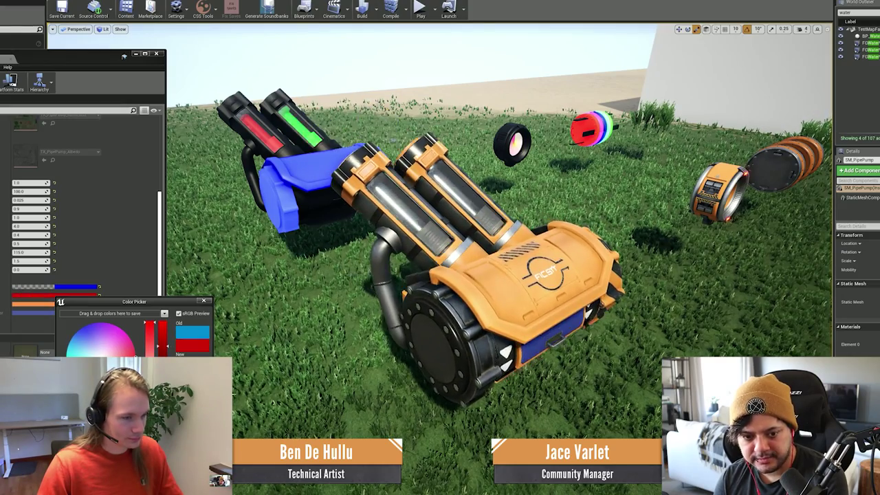
{"action": "left_click", "coordinate": [193, 472]}
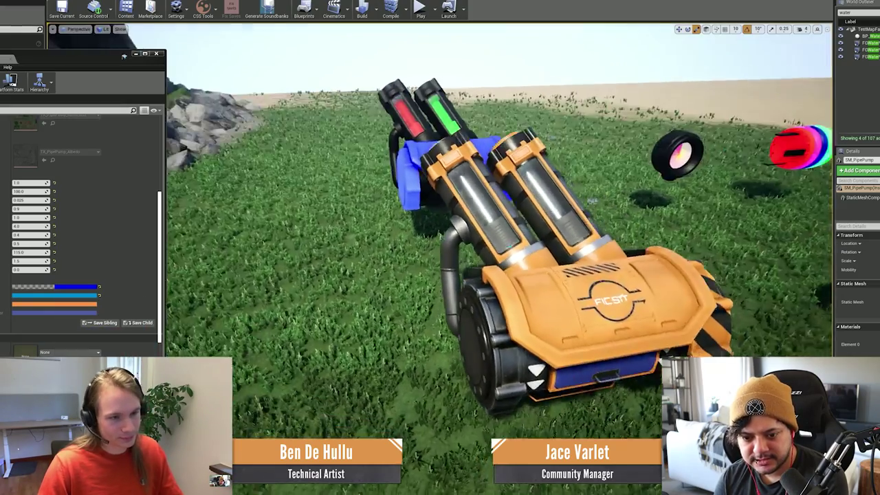
- Set the TimeOffsetScale scalar parameter of the pump's material instance to 0.5
{"action": "right_click_drag", "start_coordinate": [330, 227], "coordinate": [375, 224]}
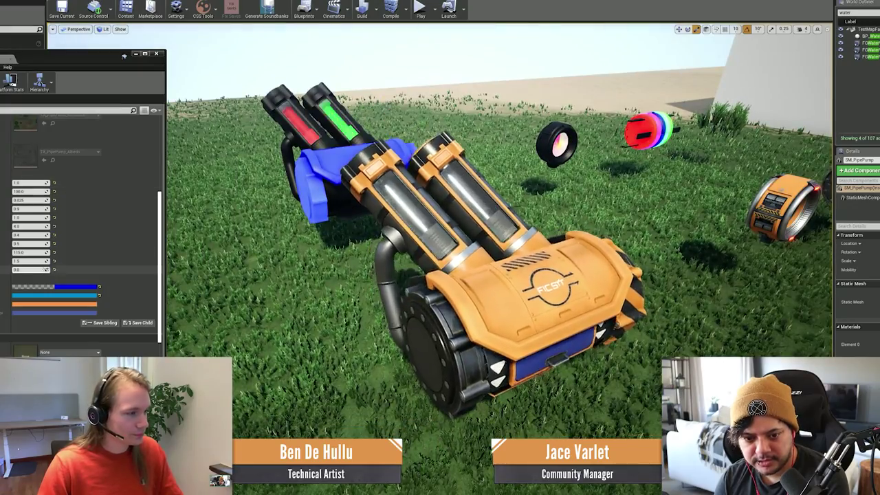
{"action": "left_click", "coordinate": [35, 270]}
{"action": "type", "text": ".5"}
{"action": "key", "text": "Return"}
- Duplicate the orange pipe pump twice, placing the copies in a row beside the original on the grass
{"action": "right_click_drag", "start_coordinate": [474, 233], "coordinate": [485, 260]}
{"action": "key", "text": "g"}
{"action": "key", "text": "w"}
{"action": "left_click_drag", "start_coordinate": [512, 260], "coordinate": [313, 321], "text": "alt"}
{"action": "right_click_drag", "start_coordinate": [313, 322], "coordinate": [241, 316]}
{"action": "left_click_drag", "start_coordinate": [432, 284], "coordinate": [457, 255], "text": "alt"}
{"action": "right_click_drag", "start_coordinate": [434, 284], "coordinate": [435, 303]}
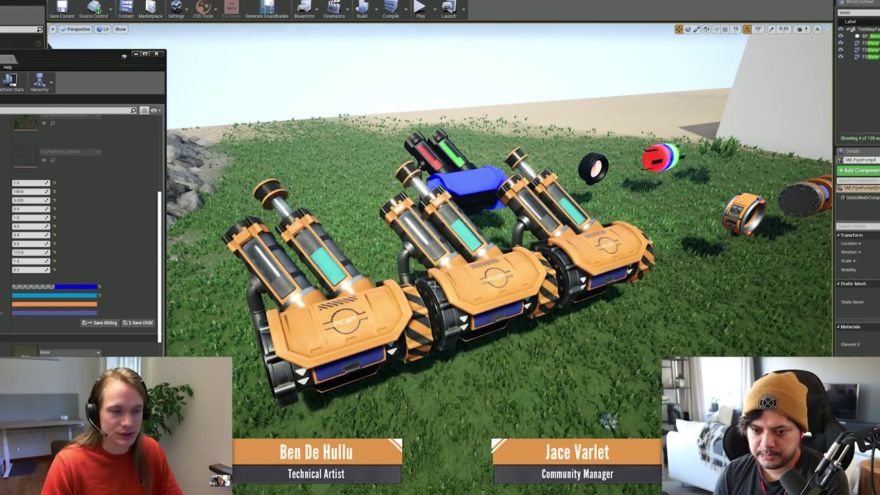
- Delete the two duplicated orange pumps, keeping the original
{"action": "left_click", "coordinate": [309, 335]}
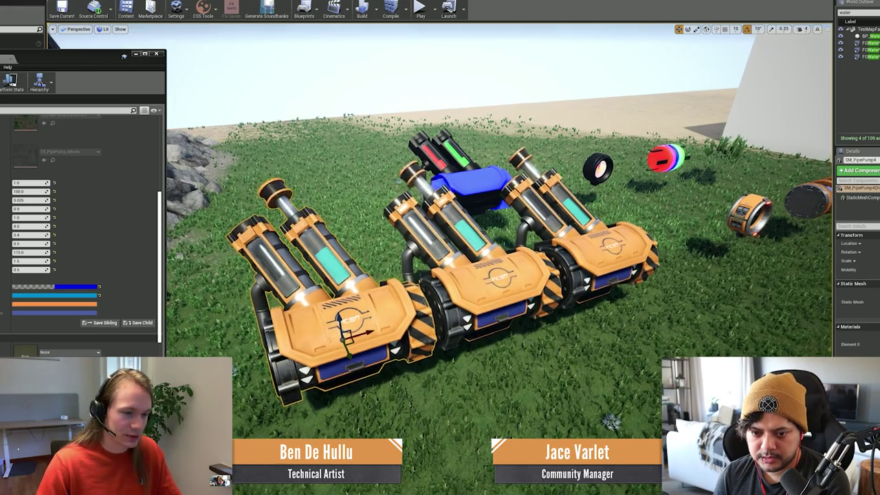
{"action": "key", "text": "Delete"}
{"action": "left_click", "coordinate": [501, 289]}
{"action": "right_click_drag", "start_coordinate": [501, 288], "coordinate": [557, 292]}
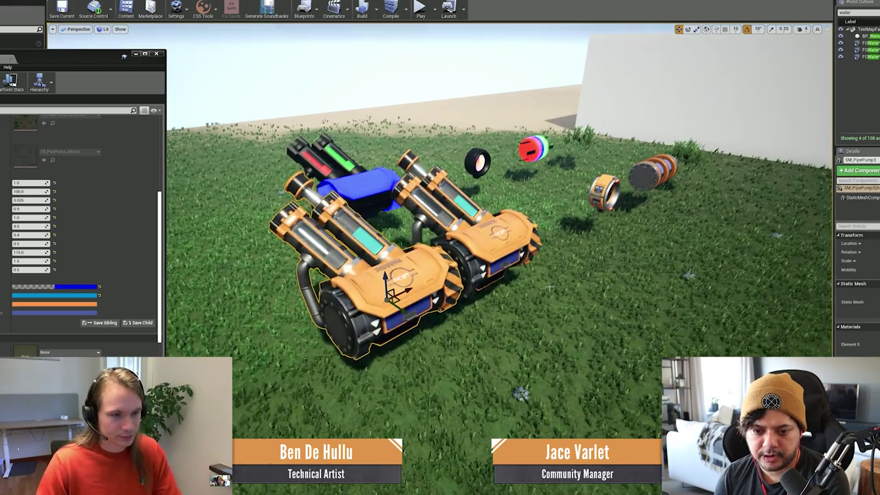
{"action": "key", "text": "Delete"}
- Select the remaining orange pump and view it from the front with the editor overlays hidden
{"action": "left_click", "coordinate": [500, 256]}
{"action": "key", "text": "r"}
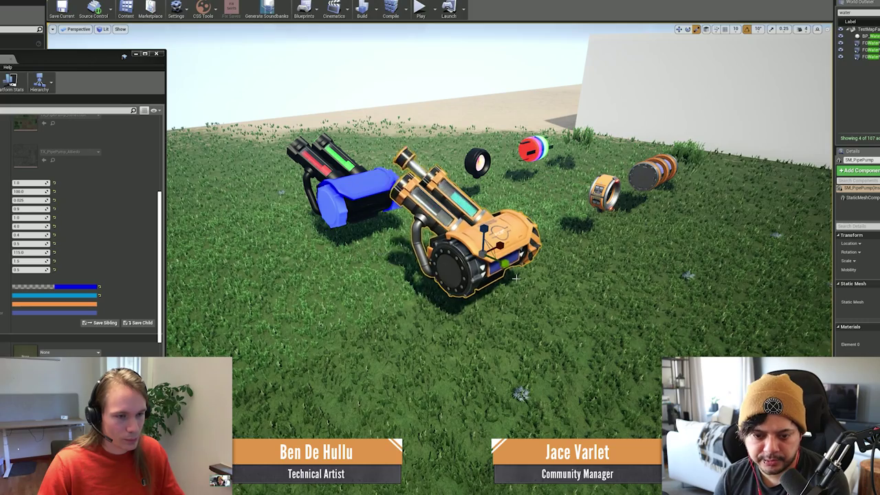
{"action": "right_click_drag", "start_coordinate": [509, 246], "coordinate": [469, 244]}
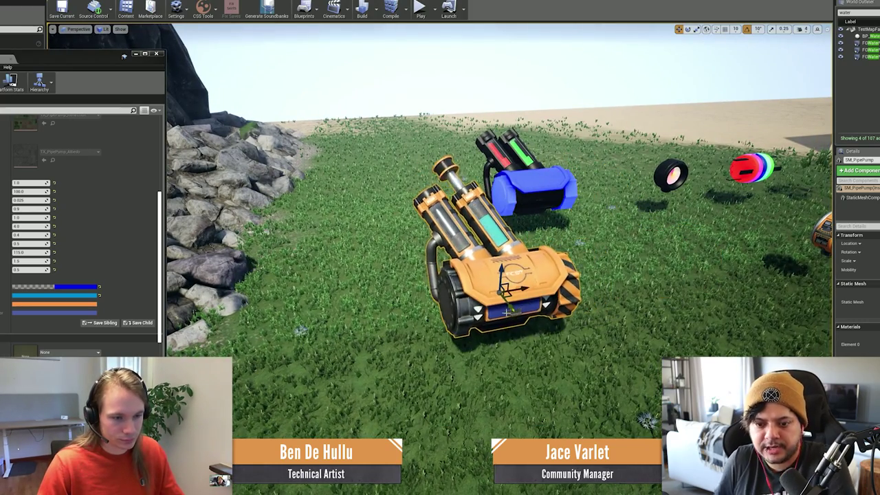
{"action": "key", "text": "g"}
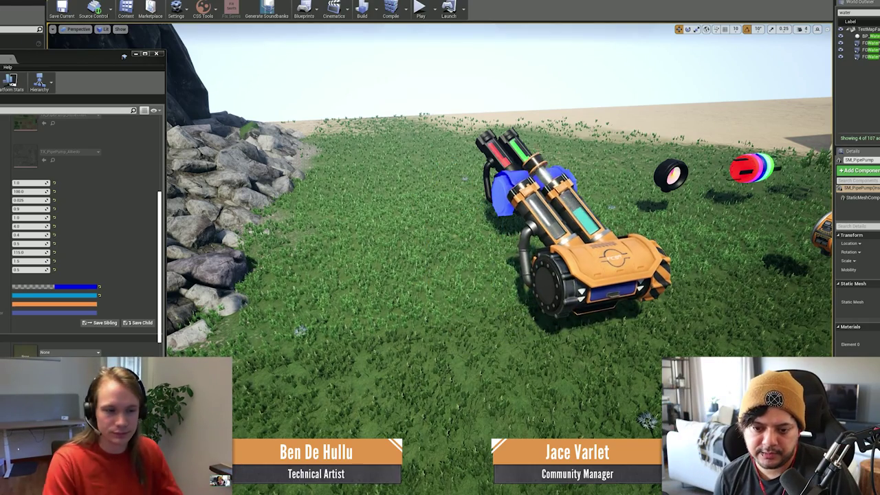
{"action": "right_click_drag", "start_coordinate": [469, 244], "coordinate": [453, 234]}
{"action": "right_click_drag", "start_coordinate": [450, 277], "coordinate": [512, 241]}
- Approach the floating pipe parts and select the orange-rimmed hyper pipe ring
{"action": "key", "text": "w"}
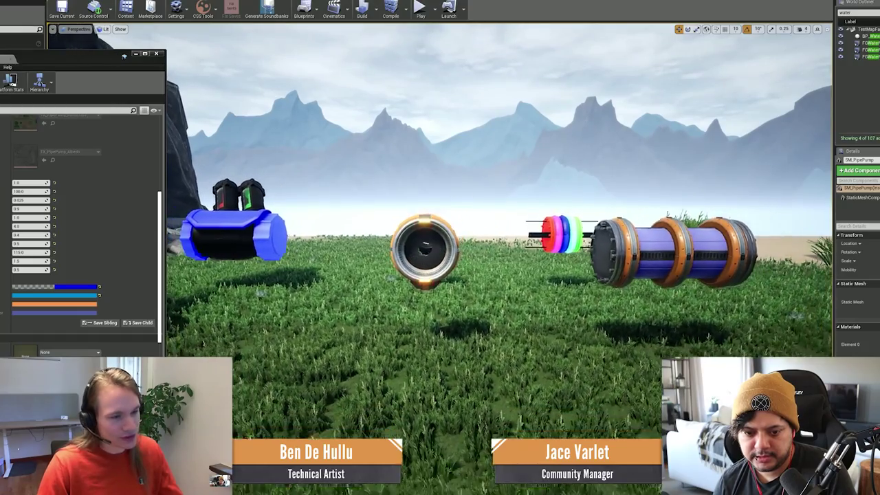
{"action": "mouse_move", "coordinate": [512, 241]}
{"action": "right_mouse_down"}
{"action": "mouse_move", "coordinate": [486, 251]}
{"action": "mouse_move", "coordinate": [485, 240]}
{"action": "mouse_move", "coordinate": [513, 241]}
{"action": "right_mouse_up"}
{"action": "key", "text": "a"}
{"action": "key", "text": "d"}
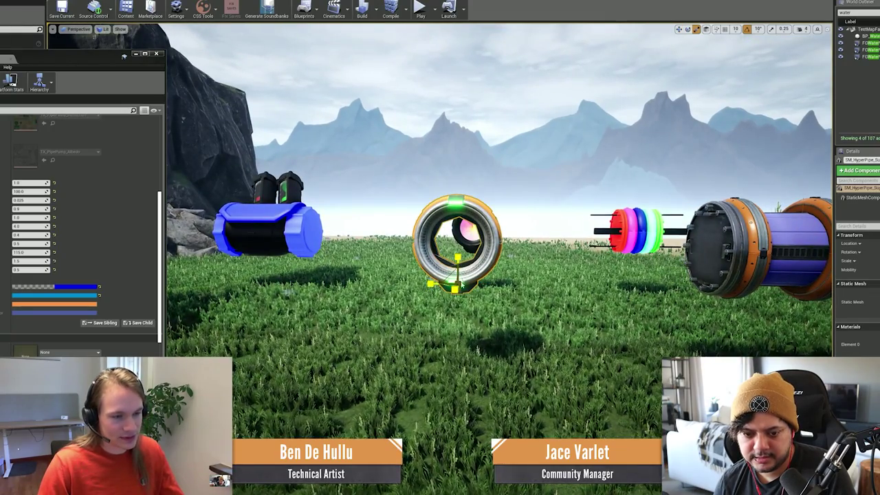
{"action": "left_click_drag", "start_coordinate": [457, 282], "coordinate": [505, 244]}
- Examine the hyper pipe ring's animated iris shutter at close range
{"action": "key", "text": "s"}
{"action": "right_click_drag", "start_coordinate": [506, 244], "coordinate": [460, 249]}
{"action": "key", "text": "w"}
{"action": "key", "text": "s"}
{"action": "key", "text": "w"}
{"action": "key", "text": "w"}
{"action": "key", "text": "s"}
{"action": "key", "text": "d"}
{"action": "key", "text": "w"}
{"action": "key", "text": "d"}
{"action": "key", "text": "s"}
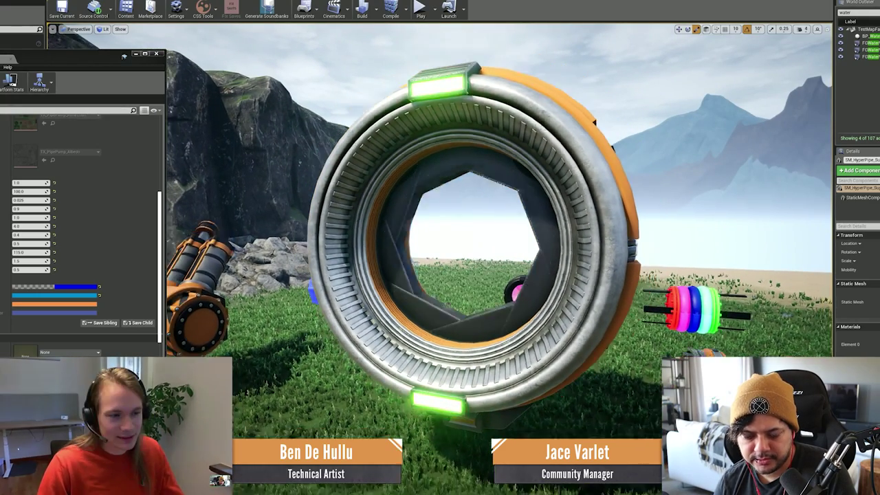
{"action": "key", "text": "s"}
- Examine the hyper pipe ring's indicator lights and shutter segments from several distances and angles
{"action": "mouse_move", "coordinate": [460, 249]}
{"action": "right_mouse_down"}
{"action": "mouse_move", "coordinate": [477, 252]}
{"action": "mouse_move", "coordinate": [462, 257]}
{"action": "right_mouse_up"}
{"action": "key", "text": "w"}
{"action": "key", "text": "a"}
{"action": "key", "text": "s"}
{"action": "key", "text": "w"}
{"action": "key", "text": "s"}
{"action": "key", "text": "w"}
{"action": "right_click_drag", "start_coordinate": [480, 210], "coordinate": [480, 210]}
{"action": "right_click_drag", "start_coordinate": [525, 252], "coordinate": [525, 251]}
{"action": "key", "text": "w"}
{"action": "key", "text": "s"}
{"action": "key", "text": "w"}
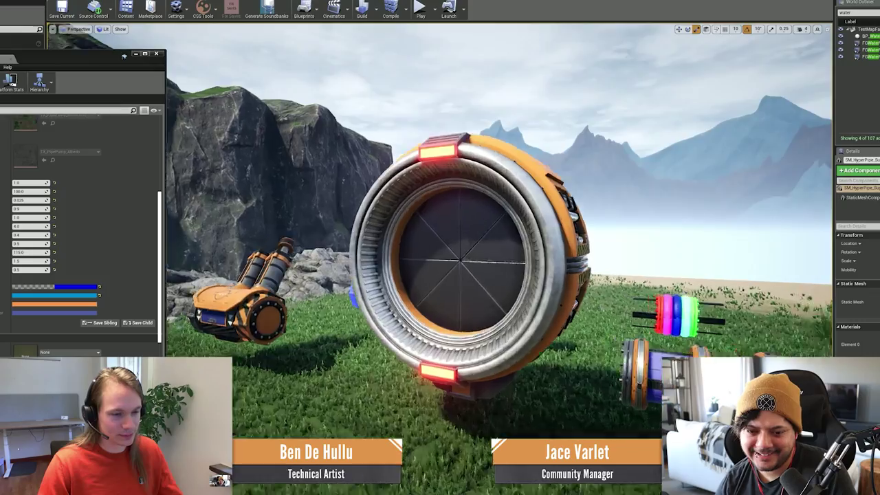
- Switch the viewport to unlit shading and examine the black ring's coloured centre segments face-on
{"action": "key", "text": "w"}
{"action": "right_click_drag", "start_coordinate": [475, 210], "coordinate": [462, 236]}
{"action": "key", "text": "w"}
{"action": "key", "text": "alt+3"}
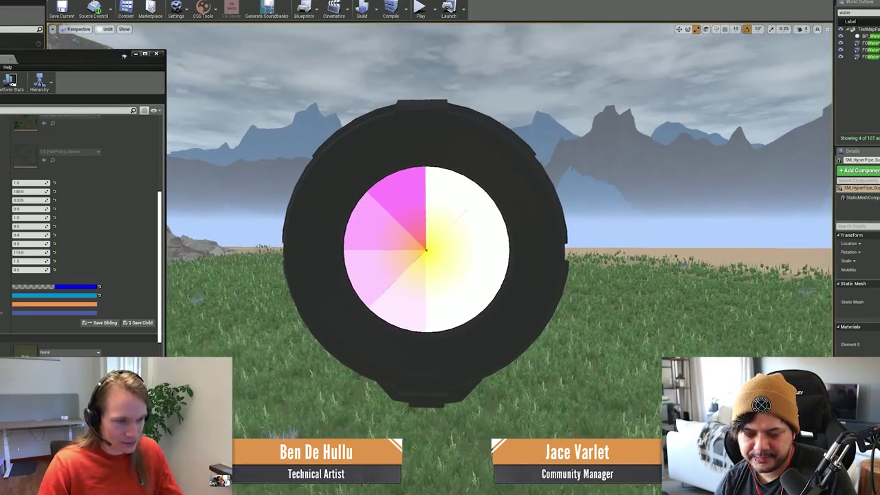
{"action": "right_click_drag", "start_coordinate": [450, 202], "coordinate": [450, 201]}
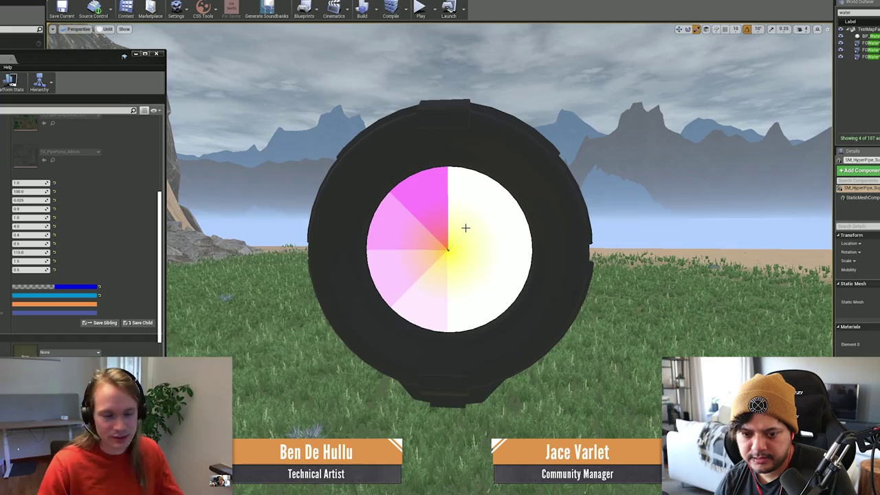
- Switch the viewport back to lit shading and return to a face-on view of the hyper pipe ring
{"action": "key", "text": "s"}
{"action": "right_click_drag", "start_coordinate": [448, 249], "coordinate": [455, 245]}
{"action": "key", "text": "alt+4"}
{"action": "key", "text": "s"}
{"action": "key", "text": "w"}
{"action": "key", "text": "s"}
{"action": "key", "text": "w"}
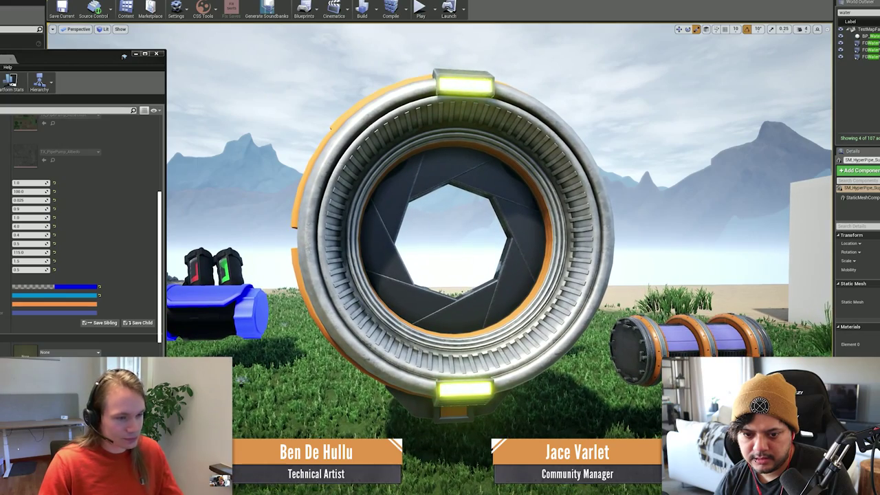
- Open the hyper pipe ring's shutter gate material instance and frame the ring face-on without selection overlays
{"action": "key", "text": "g"}
{"action": "double_click", "coordinate": [873, 345]}
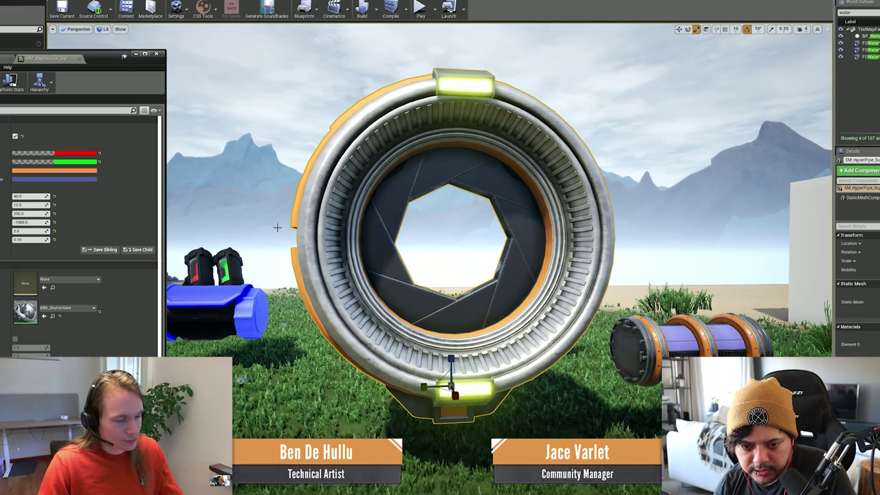
{"action": "key", "text": "s"}
{"action": "right_click_drag", "start_coordinate": [279, 227], "coordinate": [278, 227]}
{"action": "key", "text": "g"}
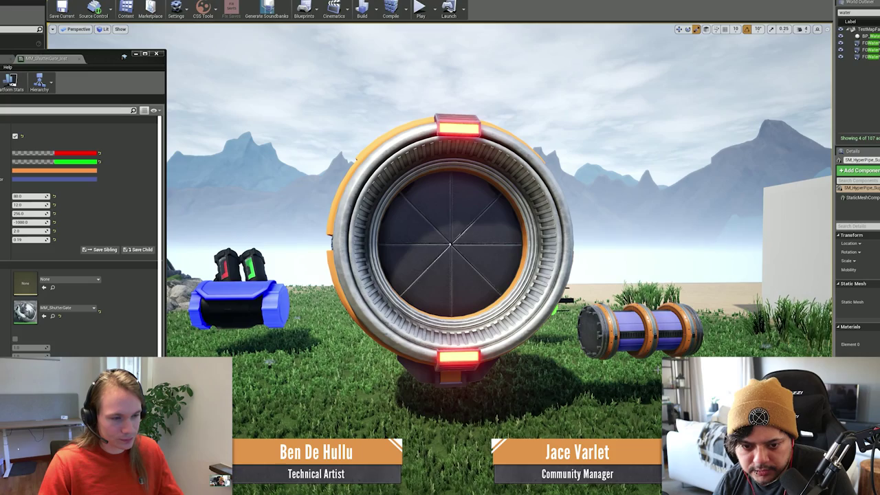
{"action": "mouse_move", "coordinate": [278, 227]}
{"action": "right_mouse_down"}
{"action": "mouse_move", "coordinate": [297, 213]}
{"action": "mouse_move", "coordinate": [273, 213]}
{"action": "mouse_move", "coordinate": [284, 217]}
{"action": "right_mouse_up"}
{"action": "key", "text": "d"}
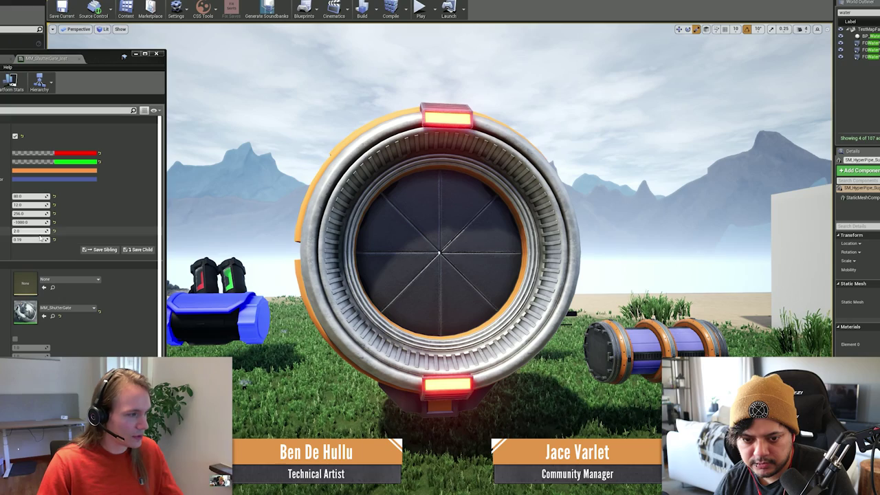
- Try raising the shutter material's fifth scalar parameter to about 11.4, and set its last scalar parameter to 1
{"action": "left_click_drag", "start_coordinate": [26, 231], "coordinate": [62, 230]}
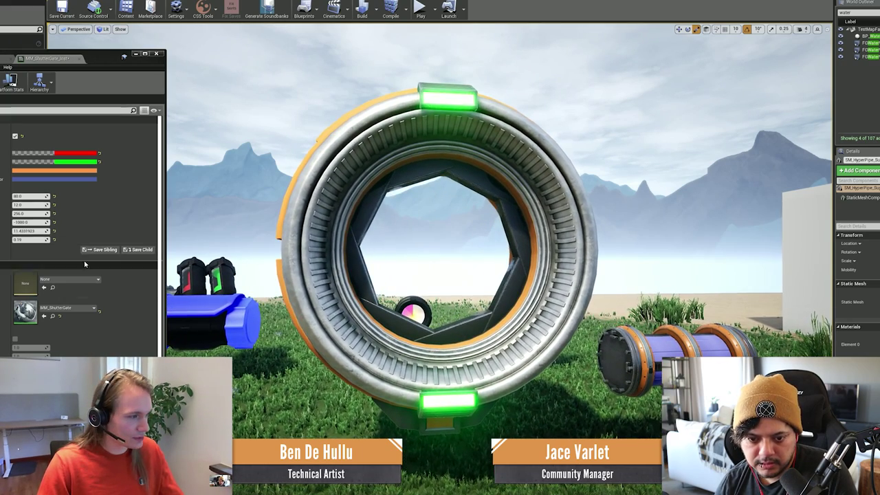
{"action": "left_click", "coordinate": [40, 239]}
{"action": "left_click", "coordinate": [35, 239]}
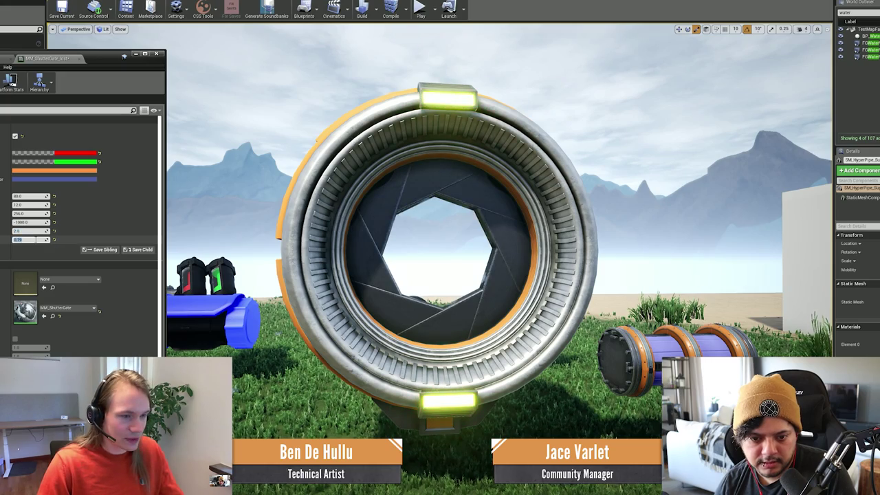
{"action": "type", "text": "1"}
{"action": "key", "text": "Return"}
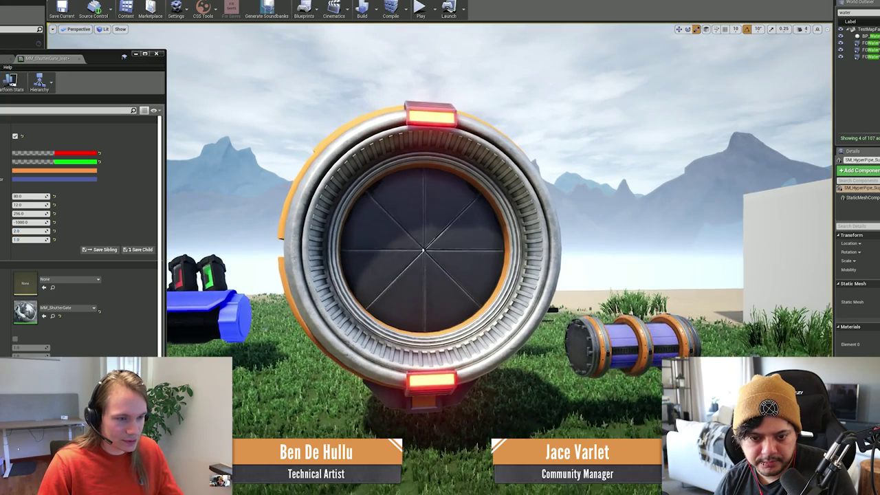
{"action": "key", "text": "w"}
{"action": "key", "text": "s"}
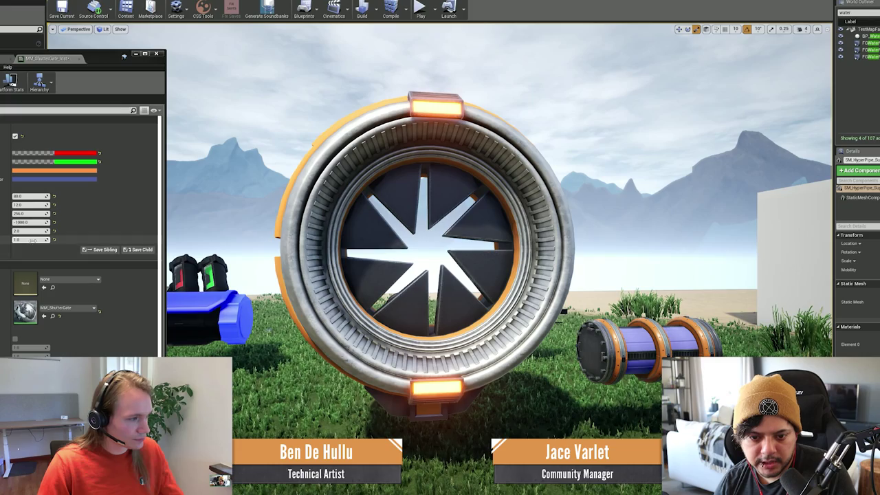
- Try 0.5 for the shutter material's last scalar parameter and settle it at 0.2
{"action": "left_click", "coordinate": [33, 240]}
{"action": "type", "text": "0.5"}
{"action": "key", "text": "Return"}
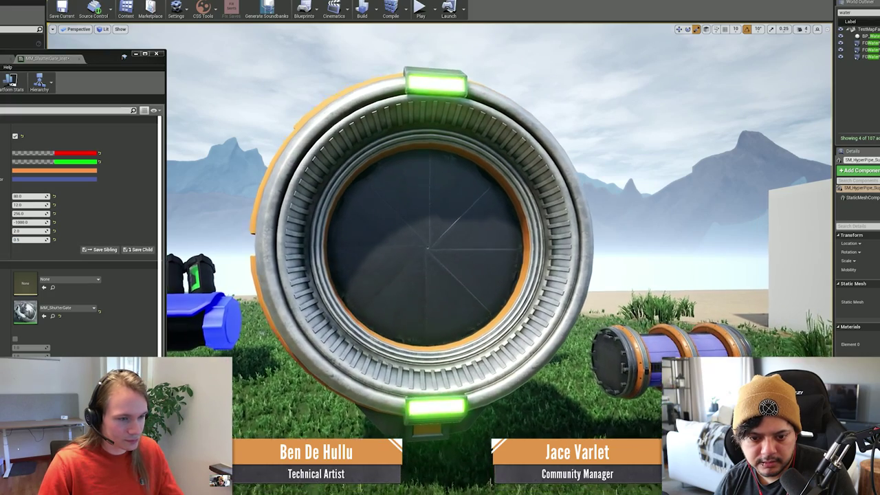
{"action": "left_click", "coordinate": [31, 240]}
{"action": "key", "text": "w"}
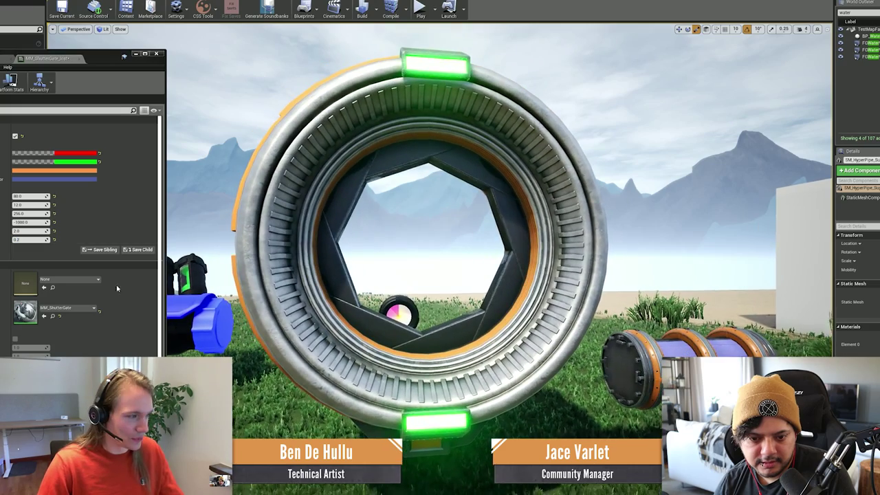
{"action": "left_click_drag", "start_coordinate": [33, 240], "coordinate": [40, 240]}
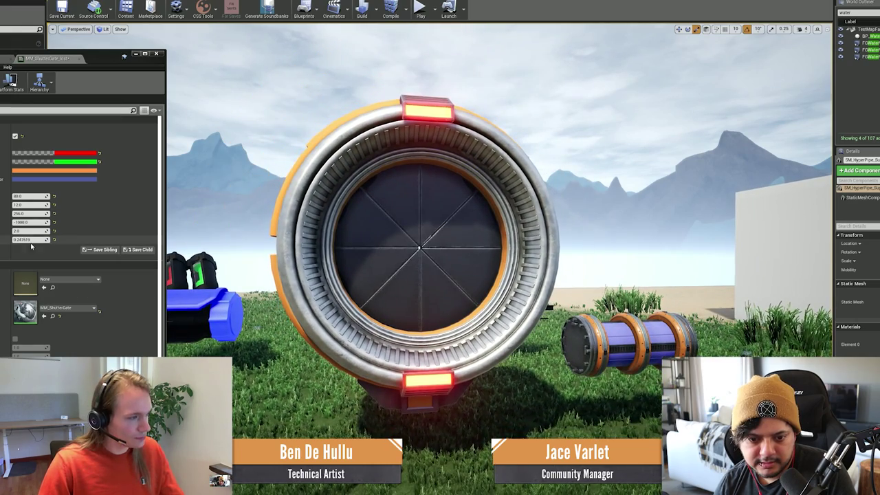
{"action": "left_click", "coordinate": [32, 240]}
{"action": "type", "text": "0.2"}
- Frame the selected hyper pipe ring and scale it down to a fraction of its size
{"action": "right_click_drag", "start_coordinate": [309, 241], "coordinate": [309, 240]}
{"action": "key", "text": "w"}
{"action": "key", "text": "f"}
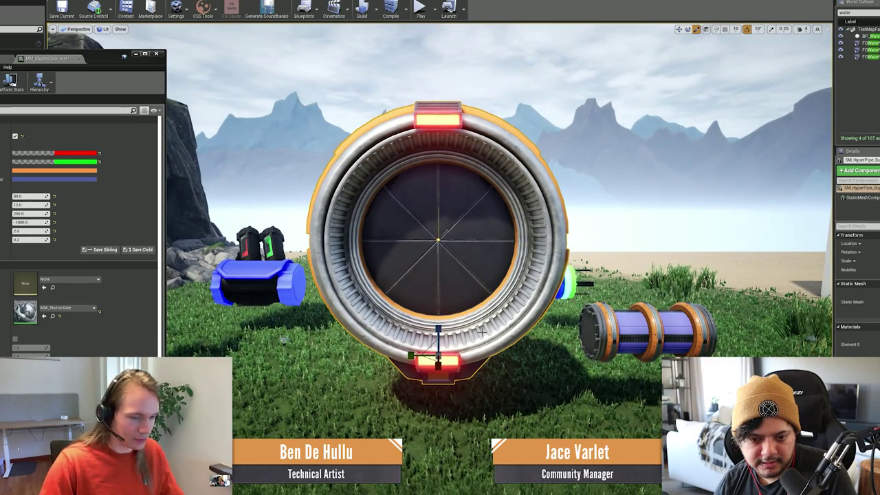
{"action": "left_click_drag", "start_coordinate": [438, 355], "coordinate": [554, 371]}
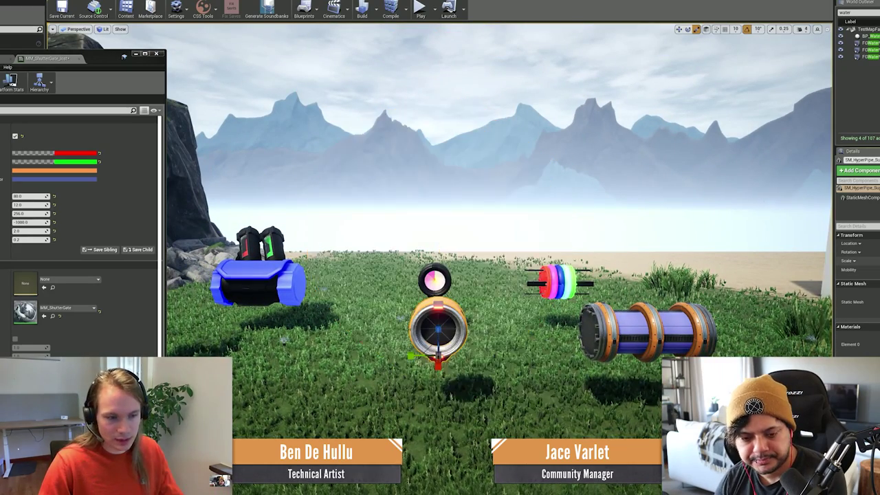
- Select the purple pipe indicator with orange rings, open its material instance, and view the pipe from the side
{"action": "right_click_drag", "start_coordinate": [554, 370], "coordinate": [554, 370]}
{"action": "key", "text": "w"}
{"action": "left_click", "coordinate": [529, 268]}
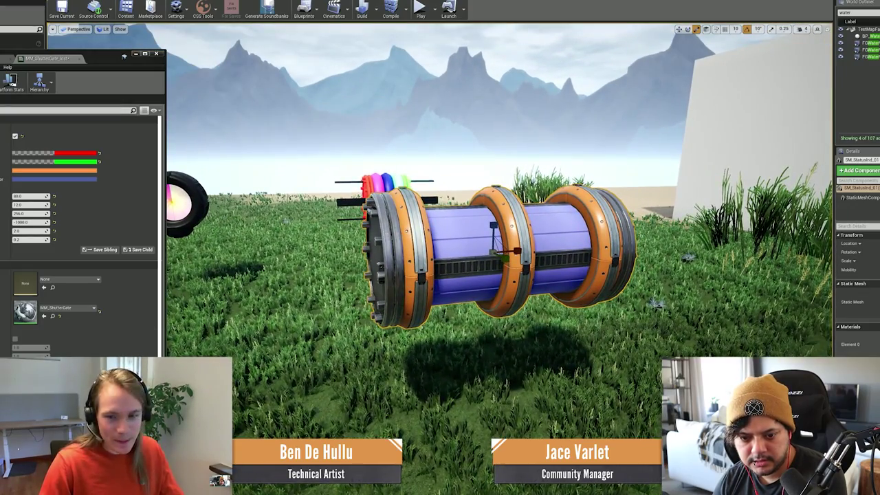
{"action": "left_click", "coordinate": [49, 197]}
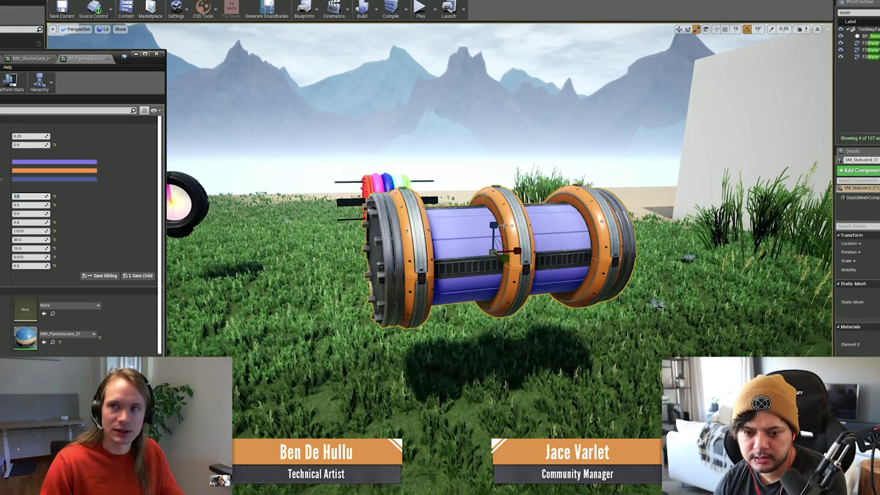
{"action": "right_click_drag", "start_coordinate": [512, 233], "coordinate": [540, 251]}
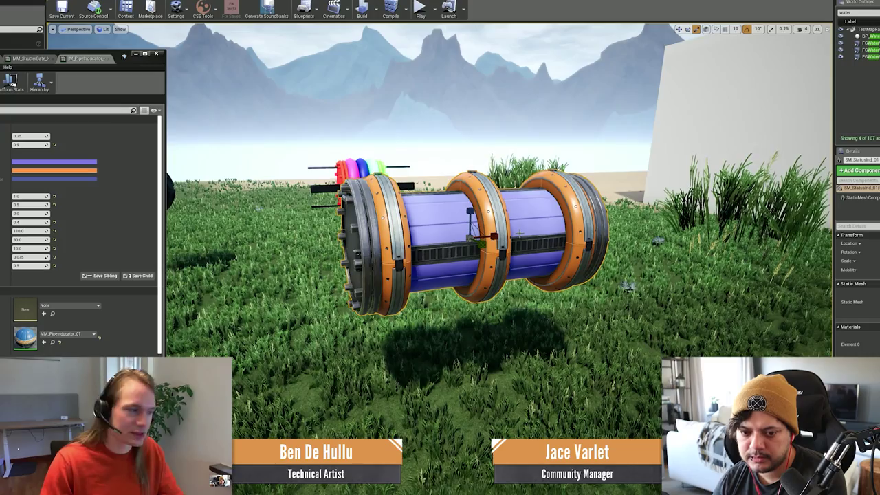
{"action": "key", "text": "d"}
{"action": "right_click_drag", "start_coordinate": [475, 233], "coordinate": [426, 231]}
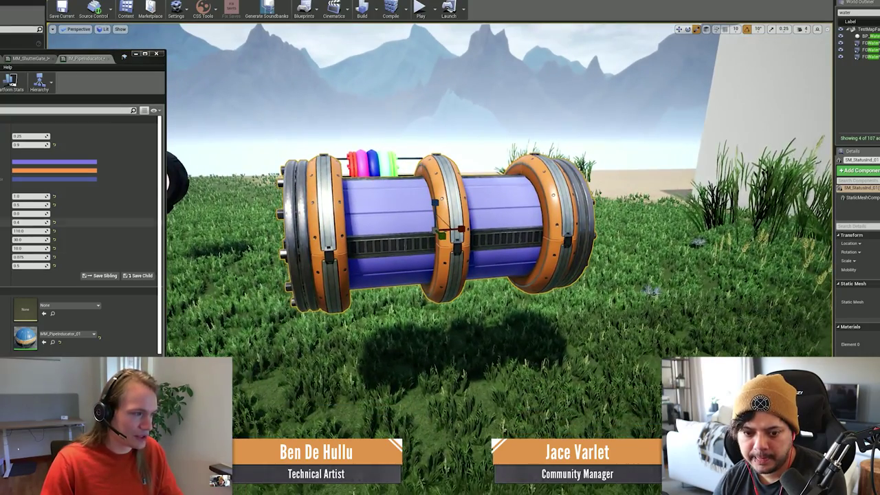
- Set the pipe indicator material's third scalar parameter to 1.0 and watch the orange ring segments without selection overlays
{"action": "left_click", "coordinate": [16, 266]}
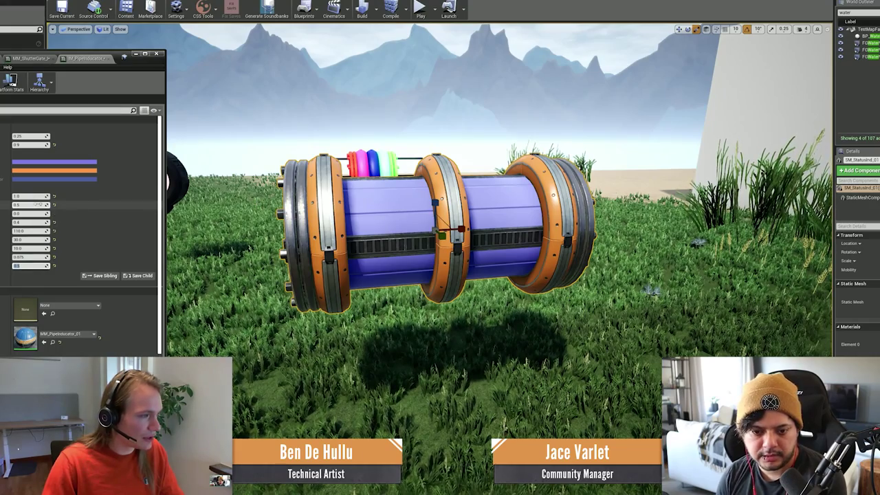
{"action": "left_click_drag", "start_coordinate": [28, 213], "coordinate": [48, 213]}
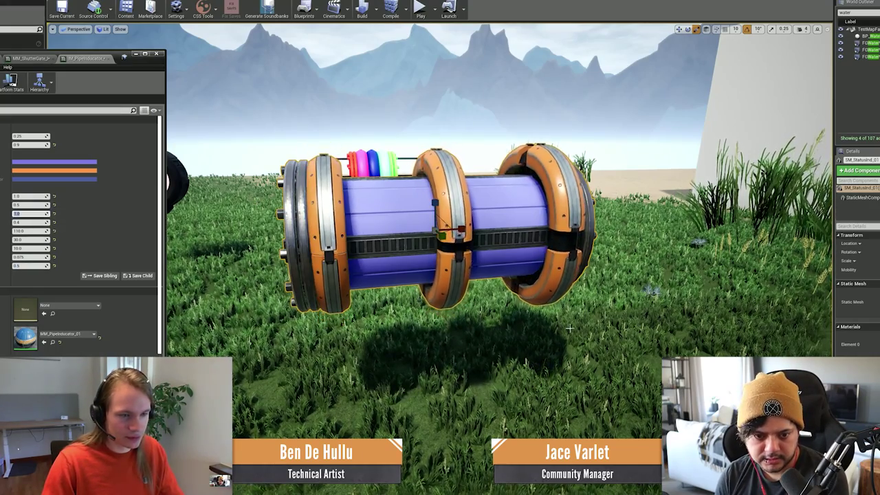
{"action": "right_click_drag", "start_coordinate": [412, 234], "coordinate": [467, 234]}
{"action": "key", "text": "a"}
{"action": "key", "text": "a"}
{"action": "right_click_drag", "start_coordinate": [568, 329], "coordinate": [633, 301]}
{"action": "key", "text": "g"}
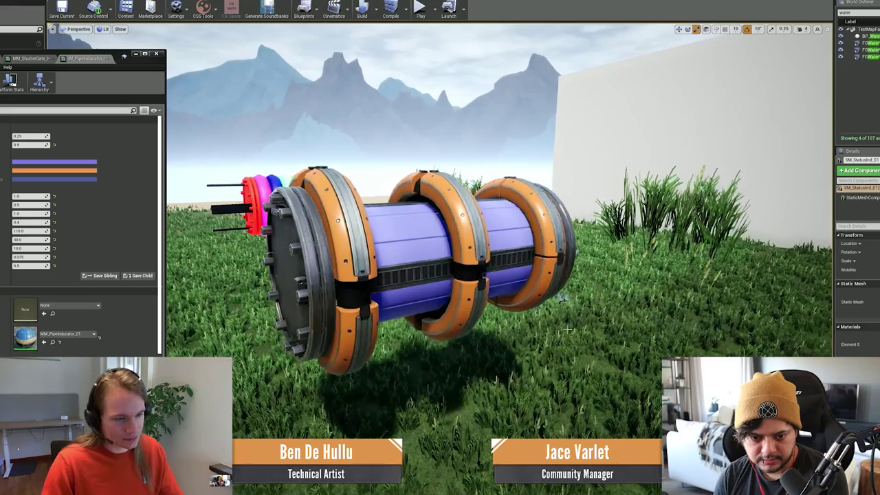
- Set the pipe indicator material's third scalar parameter to -1.0 and view the ring animation from the opposite side
{"action": "key", "text": "d"}
{"action": "right_click_drag", "start_coordinate": [485, 277], "coordinate": [460, 276]}
{"action": "key", "text": "a"}
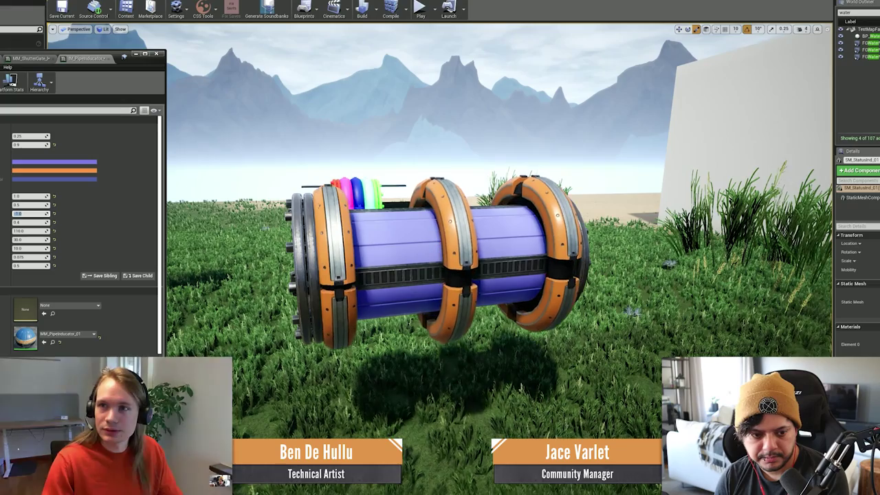
{"action": "right_click_drag", "start_coordinate": [440, 227], "coordinate": [275, 253]}
{"action": "key", "text": "d"}
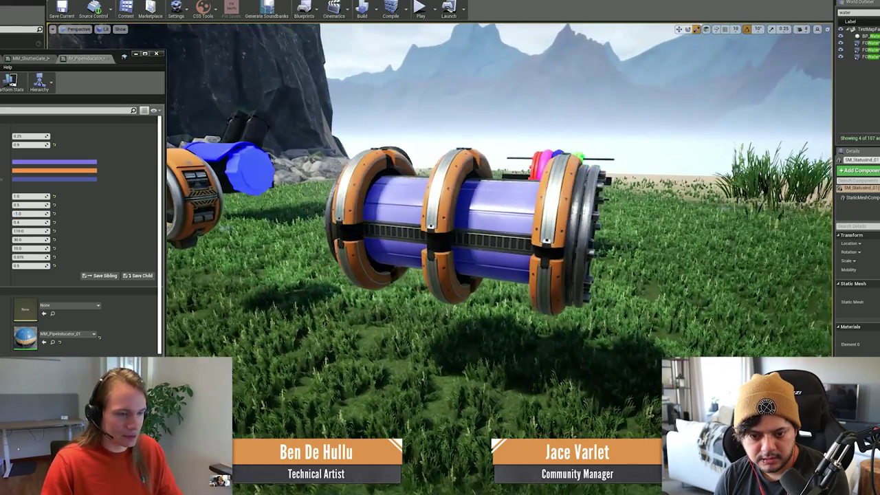
- Set the pipe indicator material's third scalar parameter to 0.2 and its sixth to 500.0, viewing the pipe from both ends
{"action": "left_click", "coordinate": [31, 214]}
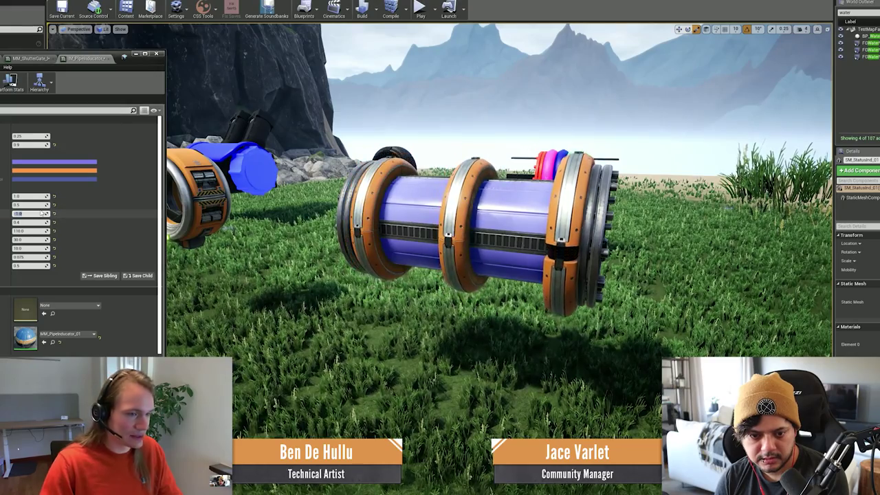
{"action": "right_click_drag", "start_coordinate": [472, 257], "coordinate": [402, 230]}
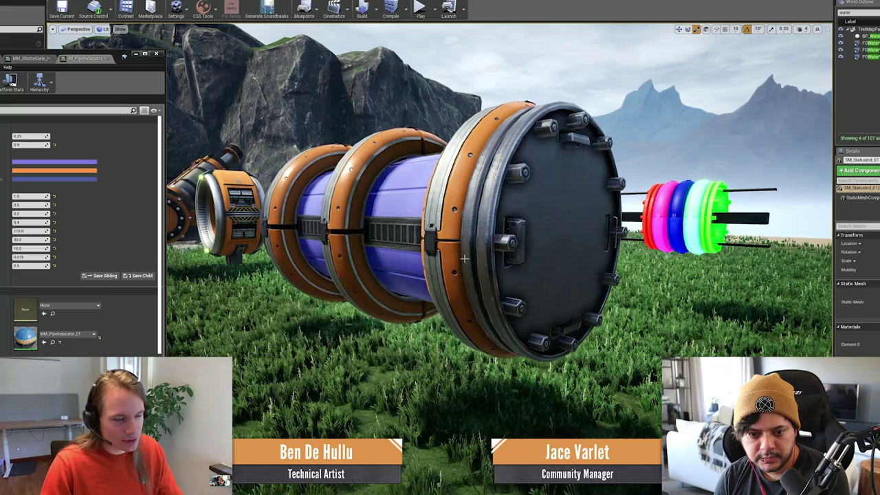
{"action": "right_click_drag", "start_coordinate": [460, 240], "coordinate": [503, 224]}
{"action": "right_click_drag", "start_coordinate": [416, 310], "coordinate": [424, 310]}
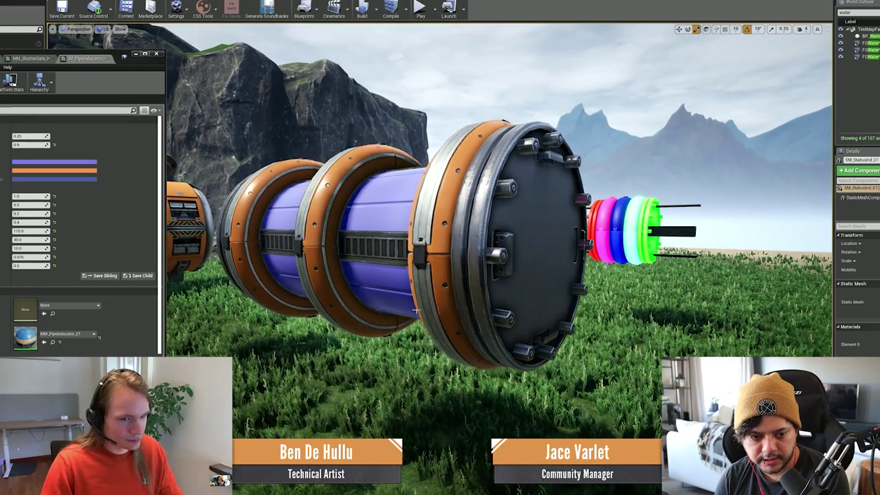
{"action": "left_click", "coordinate": [33, 240]}
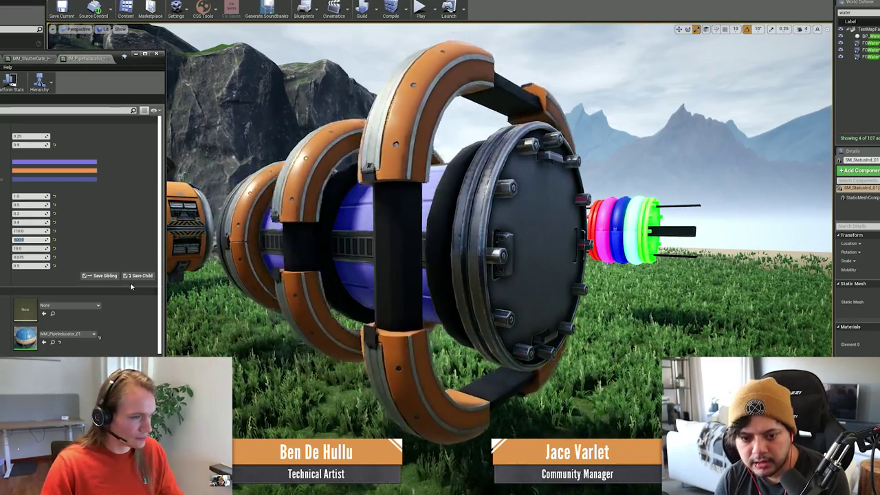
{"action": "mouse_move", "coordinate": [340, 323]}
{"action": "right_mouse_down"}
{"action": "mouse_move", "coordinate": [426, 326]}
{"action": "mouse_move", "coordinate": [330, 323]}
{"action": "right_mouse_up"}
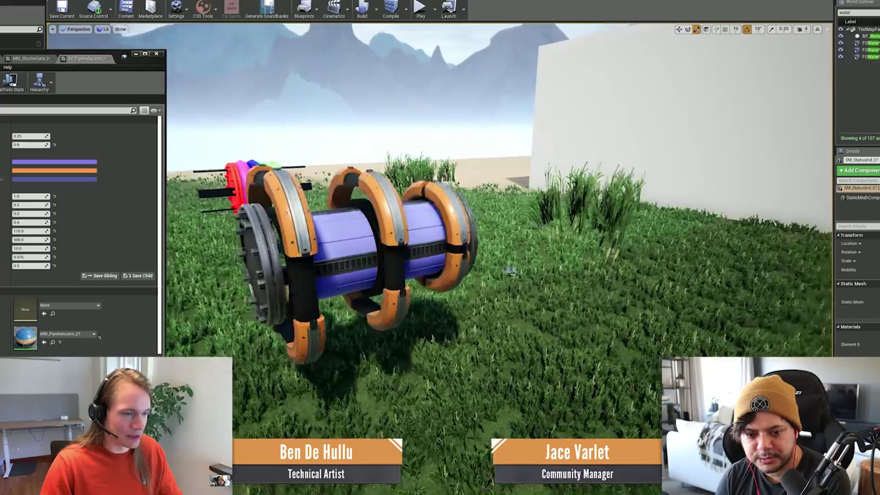
- Switch the viewport to unlit shading and examine the multicoloured pipe indicator mesh from several angles
{"action": "right_click_drag", "start_coordinate": [481, 275], "coordinate": [481, 275]}
{"action": "key", "text": "alt+3"}
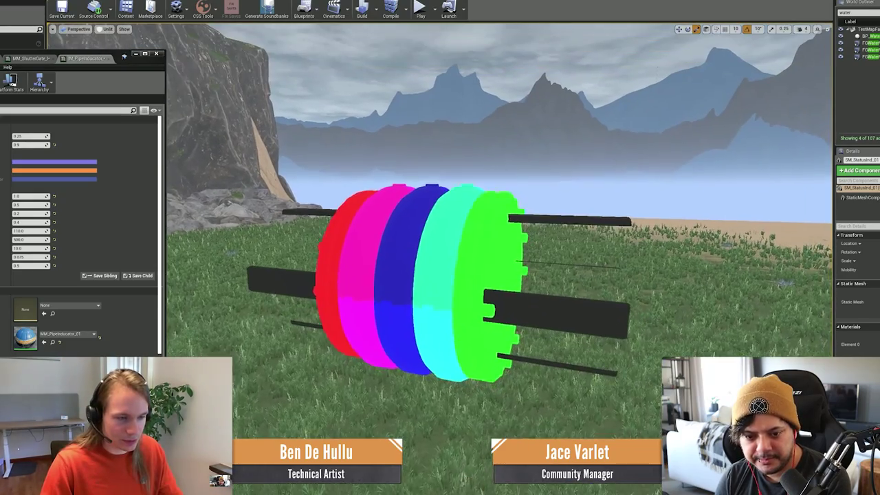
{"action": "right_click_drag", "start_coordinate": [307, 289], "coordinate": [308, 289]}
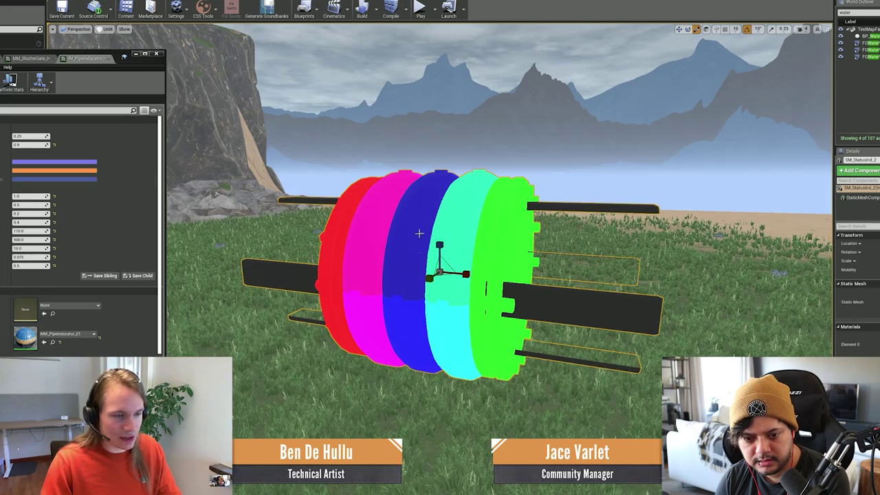
{"action": "mouse_move", "coordinate": [560, 183]}
{"action": "right_mouse_down"}
{"action": "mouse_move", "coordinate": [506, 223]}
{"action": "mouse_move", "coordinate": [560, 182]}
{"action": "right_mouse_up"}
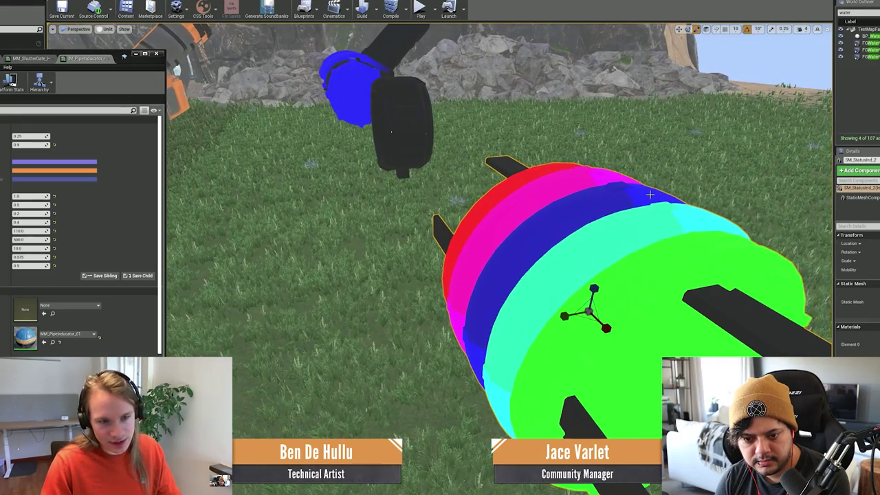
{"action": "right_click_drag", "start_coordinate": [616, 176], "coordinate": [691, 103]}
{"action": "right_click_drag", "start_coordinate": [510, 356], "coordinate": [715, 348]}
{"action": "right_click_drag", "start_coordinate": [522, 347], "coordinate": [450, 355]}
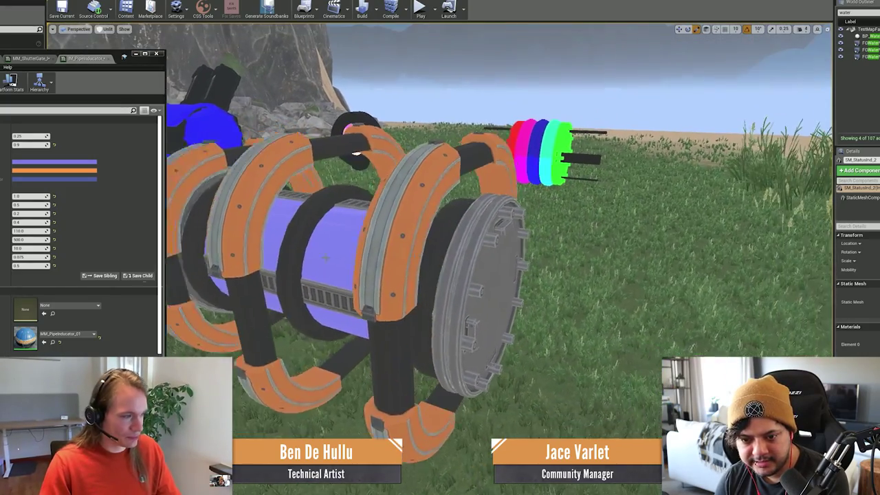
- Try other values for the pipe indicator material's fourth and third scalar parameters, and return the third to 0.2
{"action": "left_click_drag", "start_coordinate": [24, 222], "coordinate": [24, 222]}
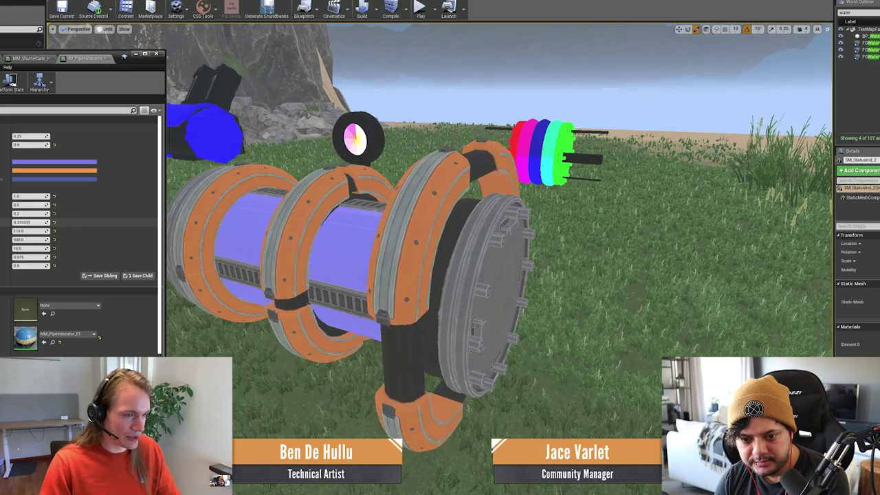
{"action": "left_click_drag", "start_coordinate": [33, 214], "coordinate": [42, 214]}
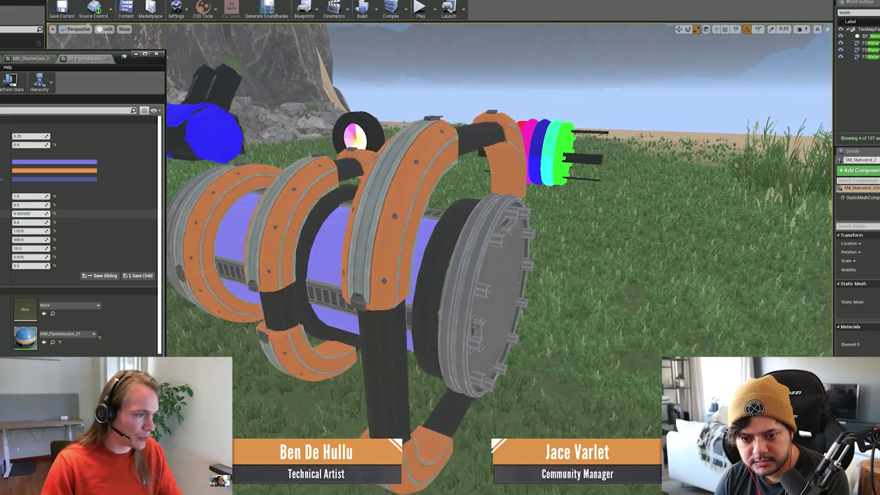
{"action": "left_click", "coordinate": [31, 214]}
{"action": "type", "text": "0.2"}
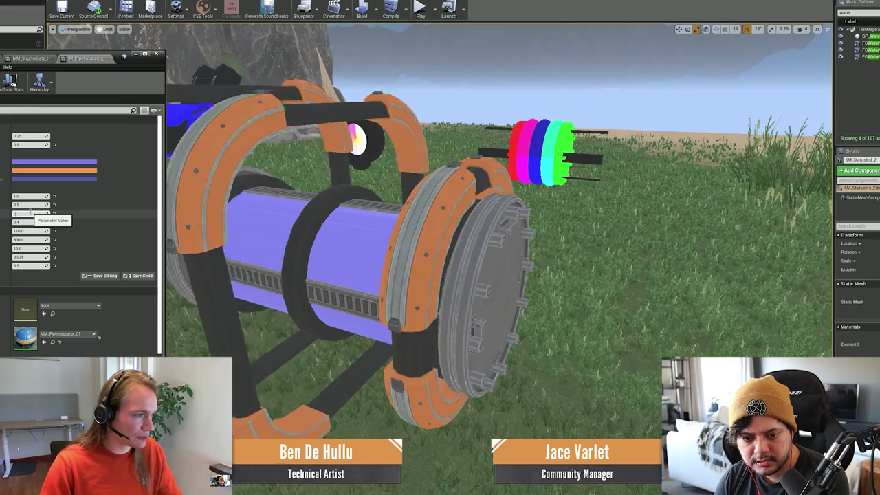
{"action": "key", "text": "Return"}
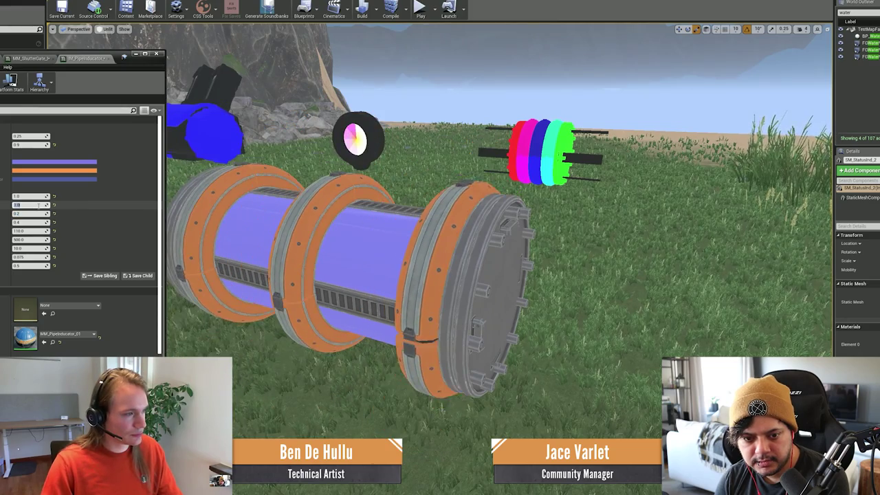
- Set the pipe indicator material's first scalar parameter to 0.5 and its ninth to 0.2
{"action": "left_click_drag", "start_coordinate": [37, 205], "coordinate": [47, 205]}
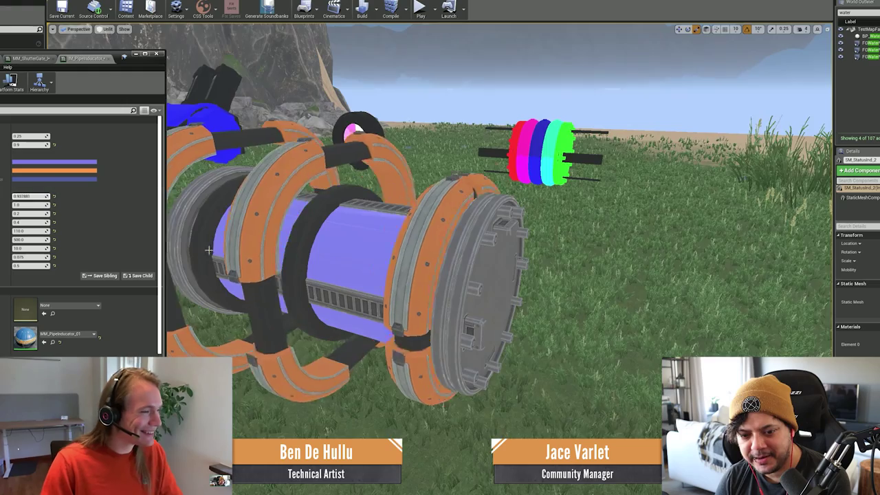
{"action": "right_click_drag", "start_coordinate": [208, 250], "coordinate": [297, 231]}
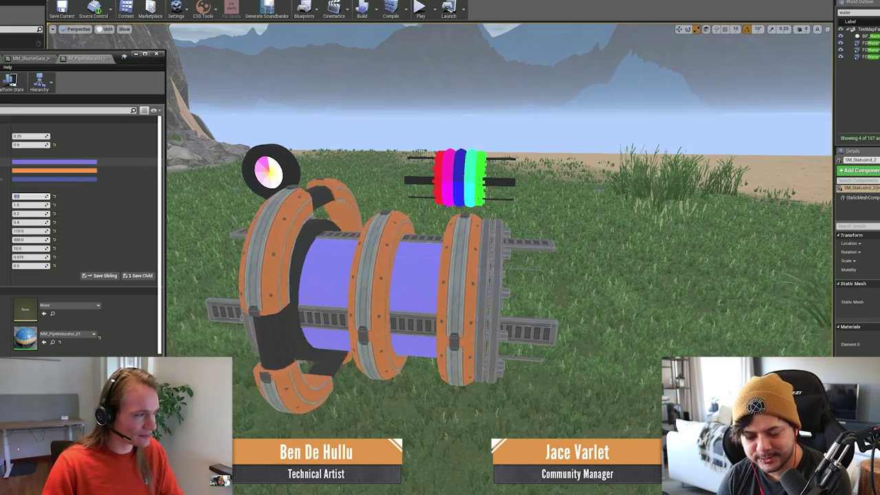
{"action": "left_click", "coordinate": [33, 258]}
{"action": "right_click_drag", "start_coordinate": [385, 288], "coordinate": [344, 295]}
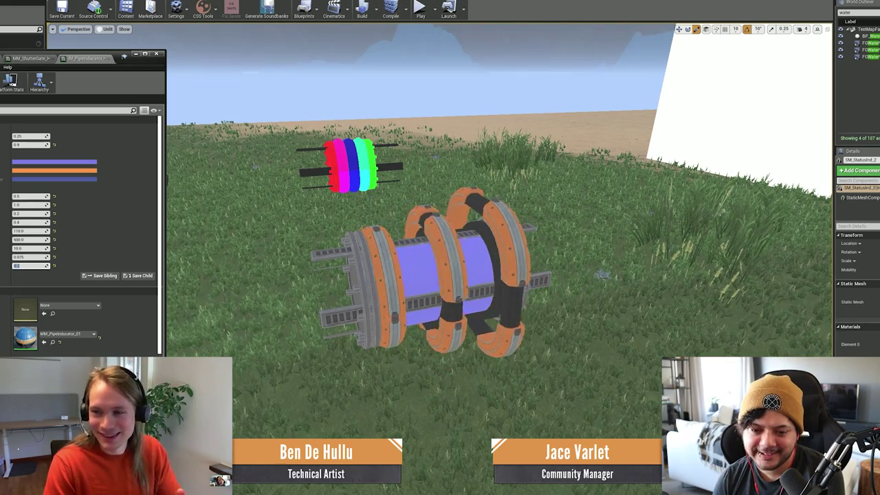
- Select the pipe indicator together with its multicoloured copy and move both along the X axis towards the iris meshes
{"action": "key", "text": "g"}
{"action": "right_click_drag", "start_coordinate": [467, 295], "coordinate": [467, 296]}
{"action": "key", "text": "w"}
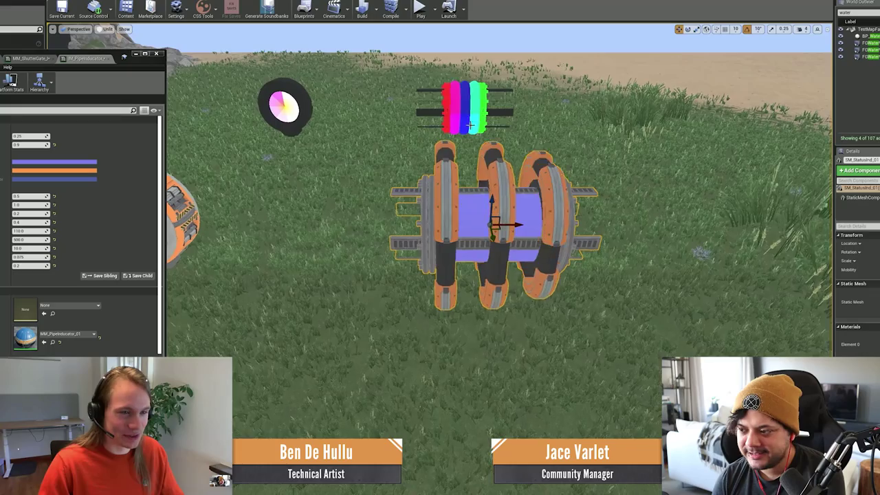
{"action": "left_click", "coordinate": [474, 111], "text": "ctrl"}
{"action": "right_click_drag", "start_coordinate": [496, 111], "coordinate": [496, 111]}
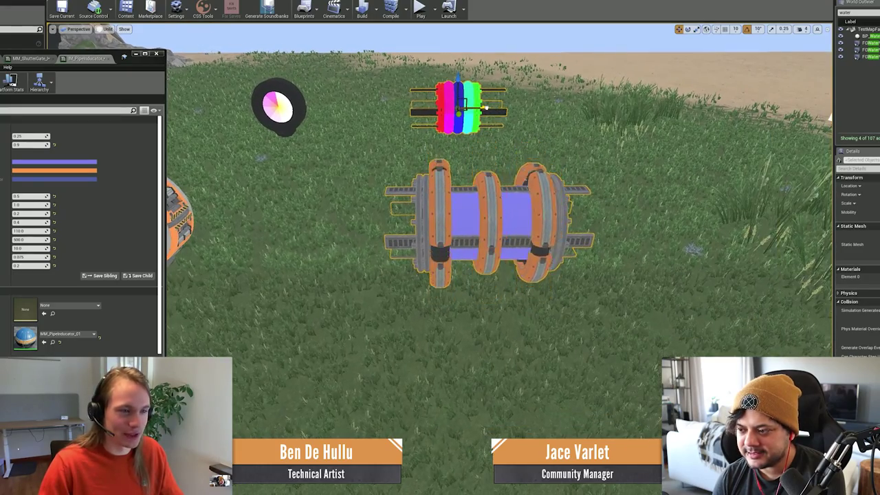
{"action": "left_click_drag", "start_coordinate": [486, 108], "coordinate": [440, 107]}
{"action": "right_click_drag", "start_coordinate": [440, 107], "coordinate": [440, 107]}
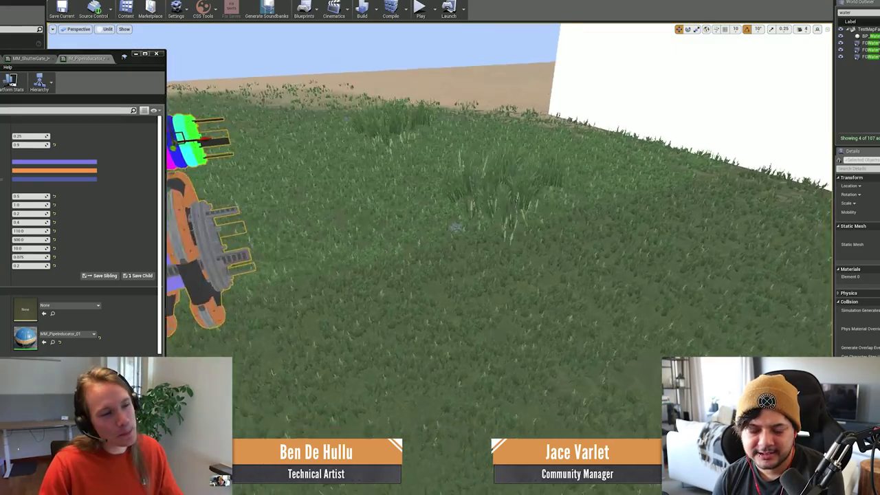
- Select the SM_Grass_01 clump in the field and open its material instance for editing
{"action": "right_click_drag", "start_coordinate": [534, 287], "coordinate": [534, 287]}
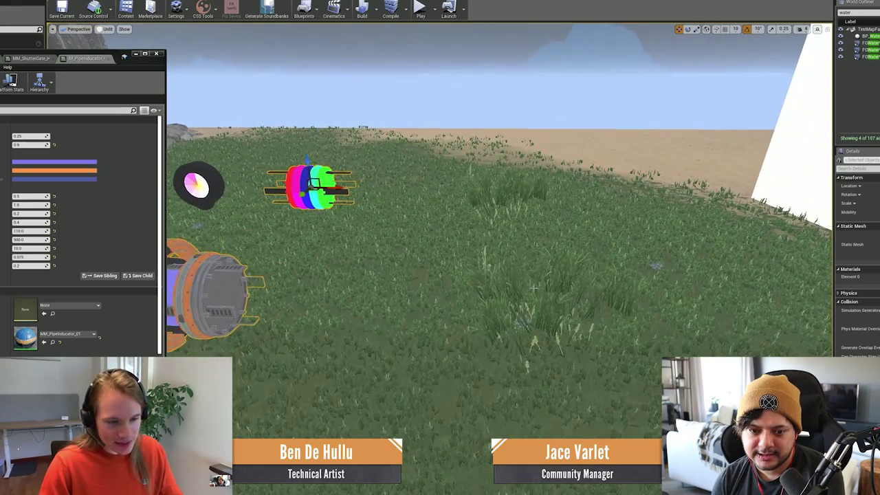
{"action": "left_click", "coordinate": [534, 288]}
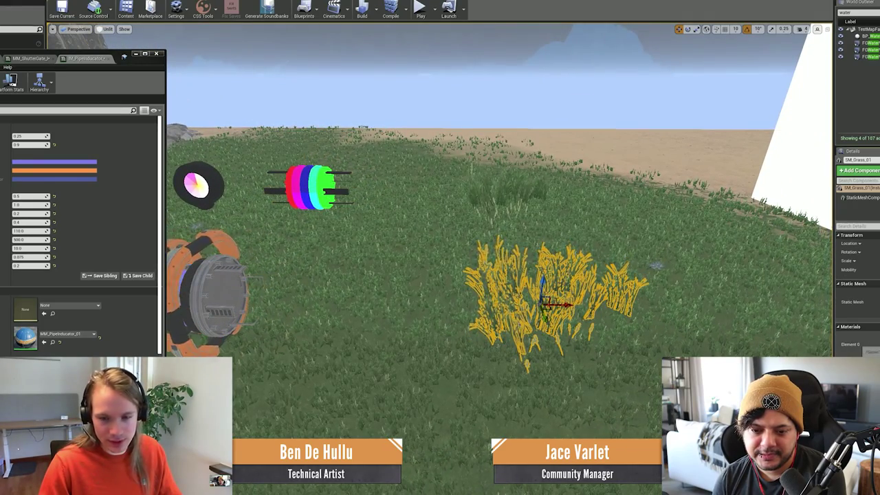
{"action": "double_click", "coordinate": [875, 344]}
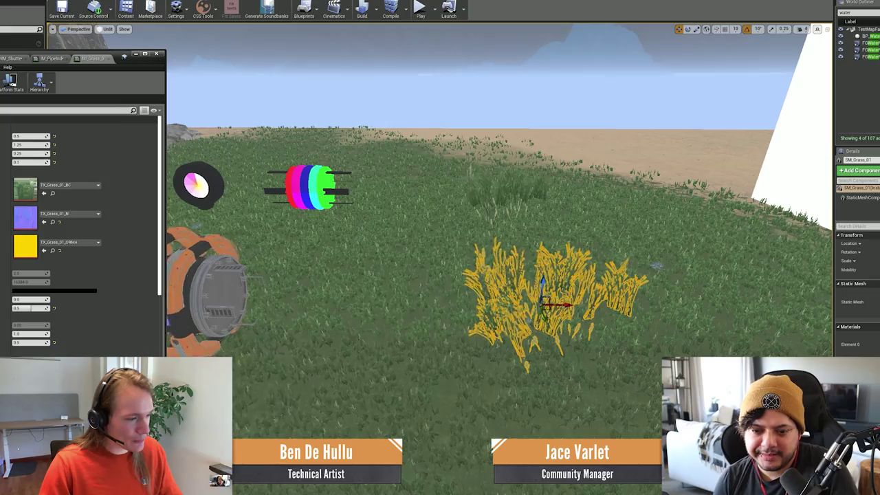
{"action": "left_click_drag", "start_coordinate": [166, 207], "coordinate": [209, 207]}
- Switch the viewport back to lit shading and examine the grass field from low angles
{"action": "right_click_drag", "start_coordinate": [440, 241], "coordinate": [440, 240]}
{"action": "key", "text": "alt+4"}
{"action": "right_click_drag", "start_coordinate": [510, 362], "coordinate": [413, 357]}
{"action": "key", "text": "g"}
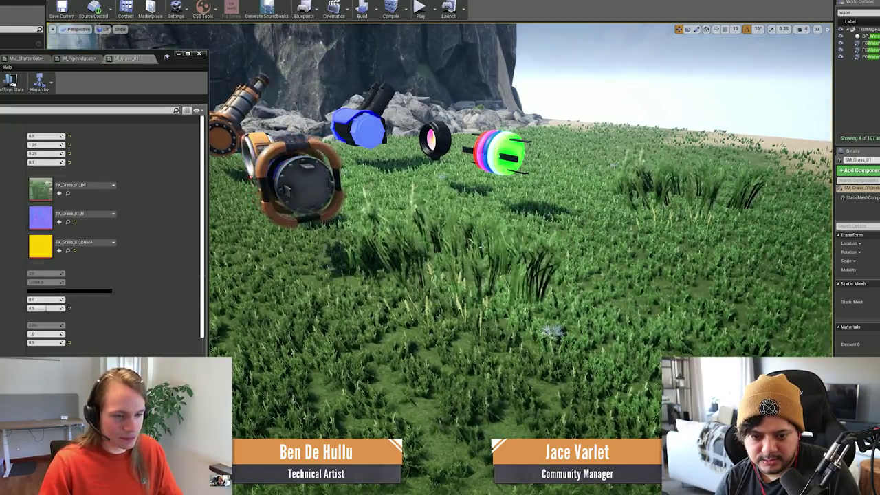
{"action": "right_click_drag", "start_coordinate": [427, 261], "coordinate": [344, 279]}
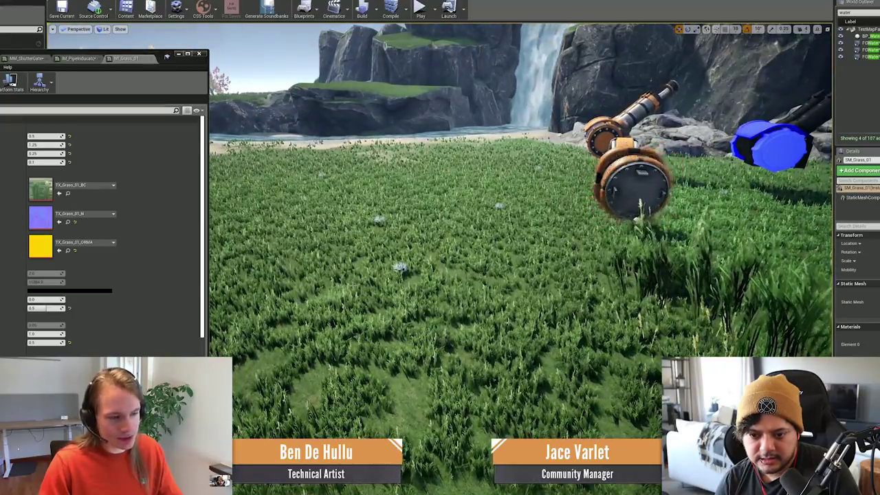
{"action": "right_click_drag", "start_coordinate": [344, 279], "coordinate": [454, 243]}
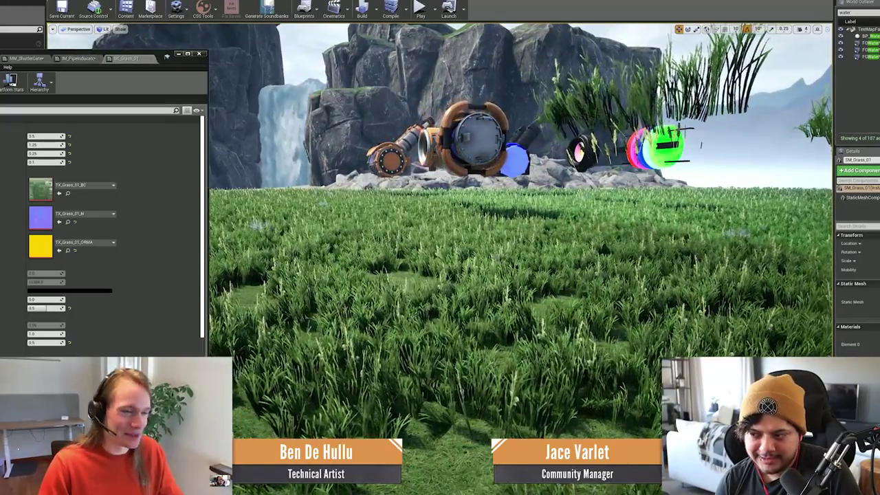
{"action": "right_click_drag", "start_coordinate": [454, 183], "coordinate": [399, 185]}
{"action": "right_click_drag", "start_coordinate": [466, 312], "coordinate": [525, 330]}
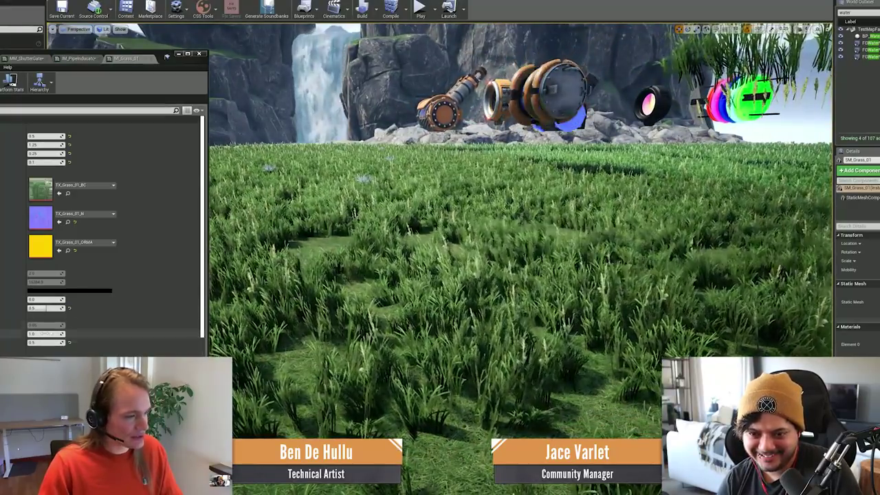
- Set the grass material's second-to-last shown scalar parameter to 10.0 and examine how the grass sways across the field
{"action": "left_click", "coordinate": [45, 334]}
{"action": "type", "text": ".5"}
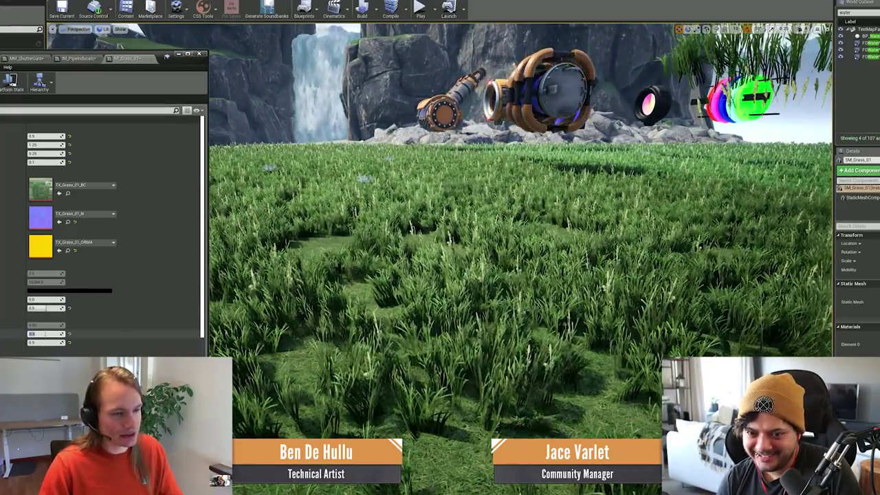
{"action": "type", "text": "0"}
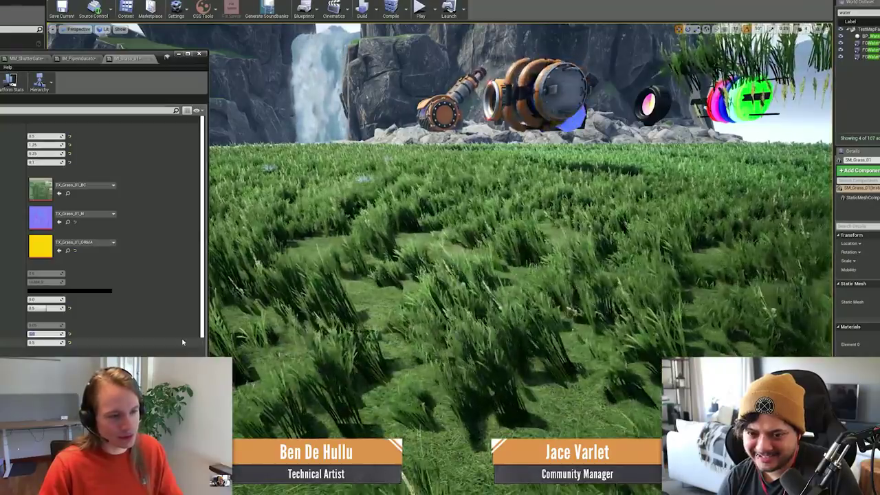
{"action": "key", "text": "Return"}
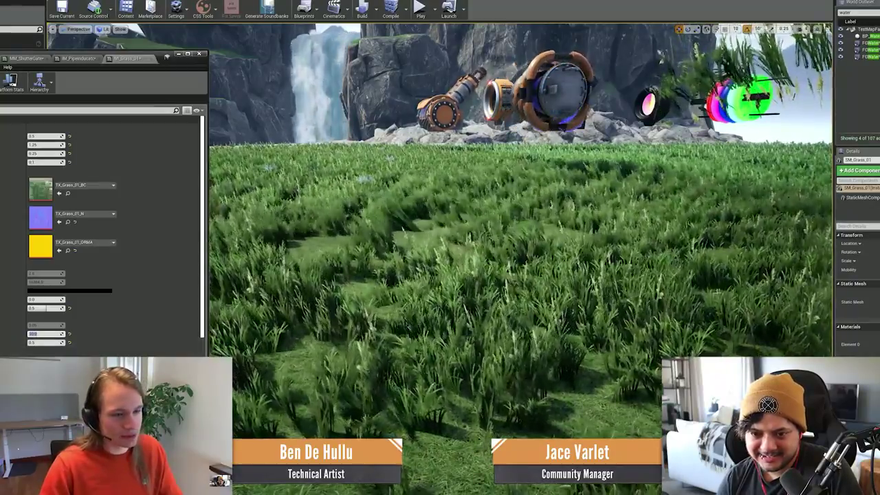
{"action": "right_click_drag", "start_coordinate": [385, 275], "coordinate": [261, 261]}
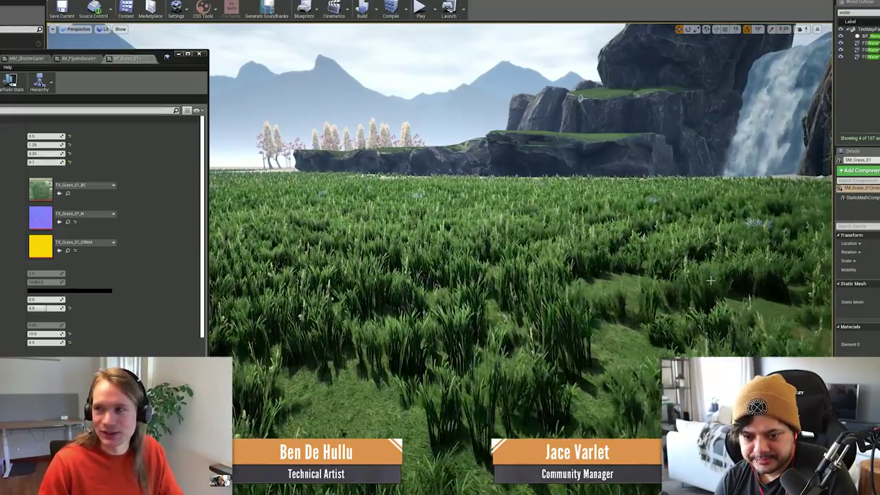
{"action": "right_click_drag", "start_coordinate": [711, 281], "coordinate": [779, 268]}
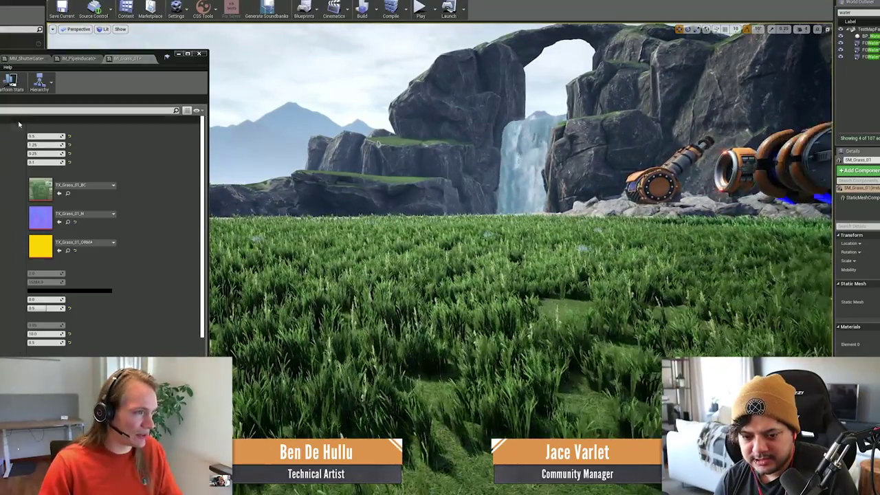
- Bring up the wind parameter collection and expand all its scalar and vector parameters down to their values
{"action": "left_click_drag", "start_coordinate": [176, 67], "coordinate": [879, 121]}
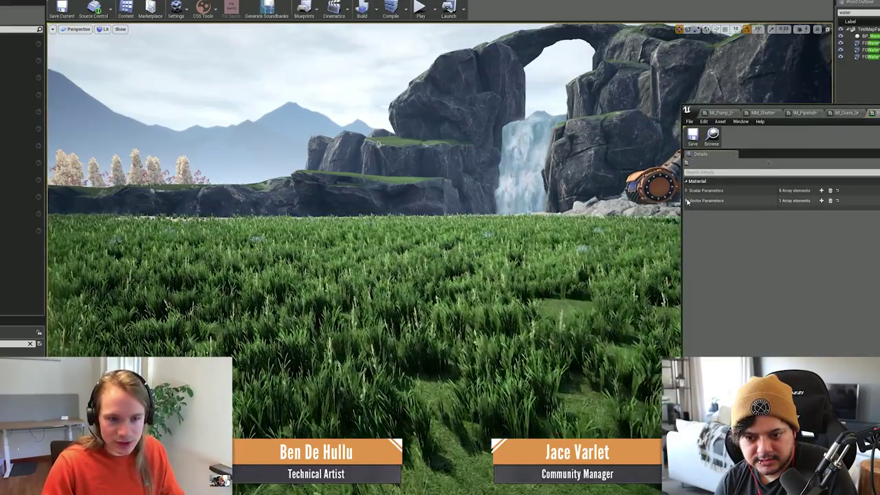
{"action": "left_click", "coordinate": [686, 191]}
{"action": "left_click", "coordinate": [687, 270]}
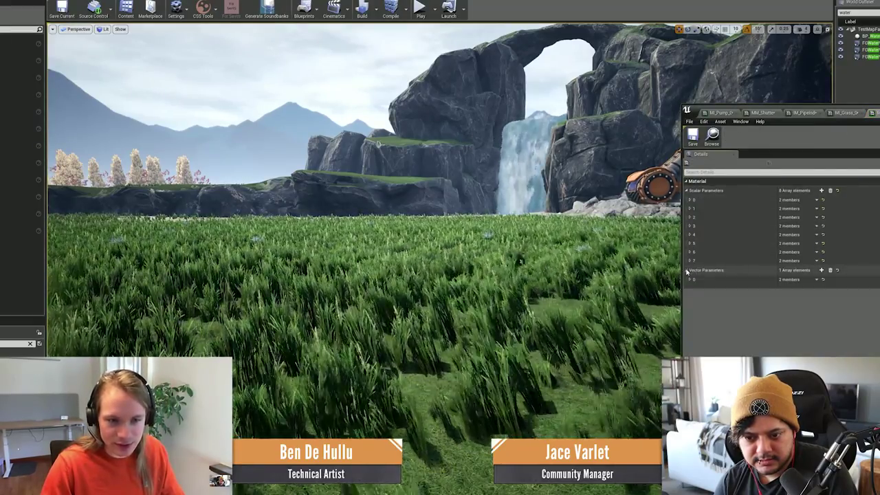
{"action": "left_click", "coordinate": [686, 191], "text": "shift"}
{"action": "left_click", "coordinate": [686, 191], "text": "shift"}
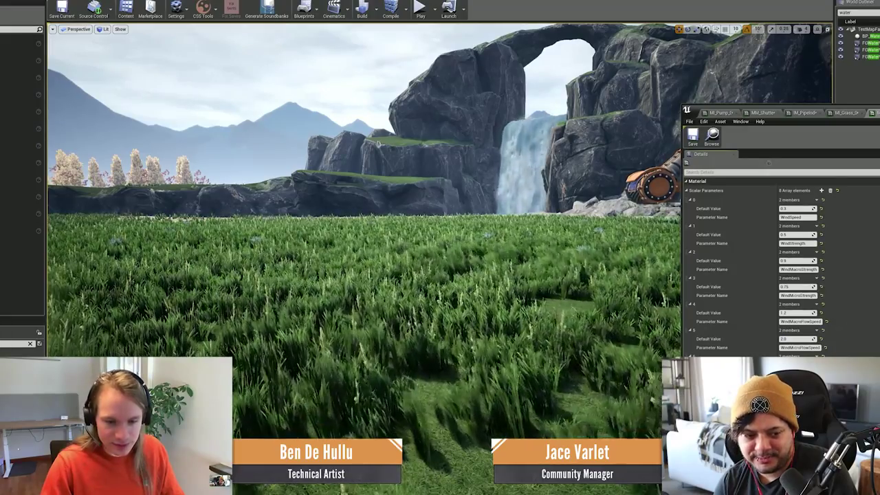
- Open the colour of the wind collection's vector parameter and set its red component to 1.0
{"action": "left_click", "coordinate": [823, 413]}
{"action": "left_click_drag", "start_coordinate": [866, 314], "coordinate": [771, 116]}
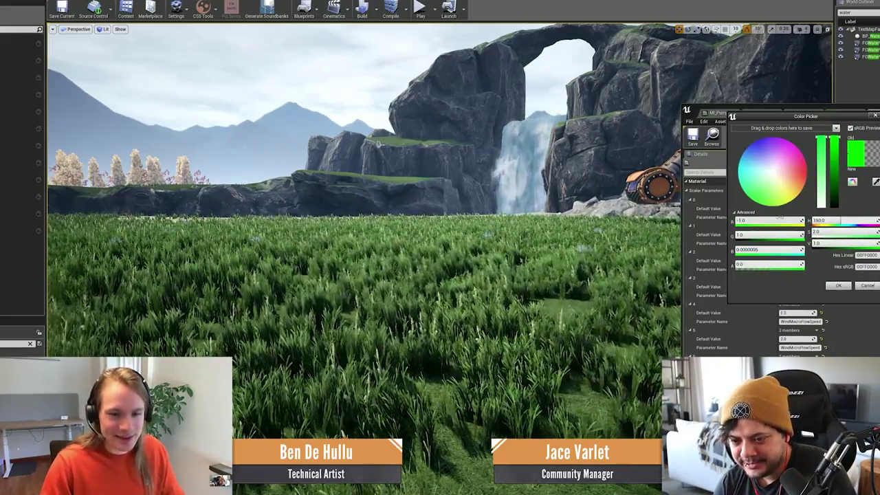
{"action": "key", "text": "Return"}
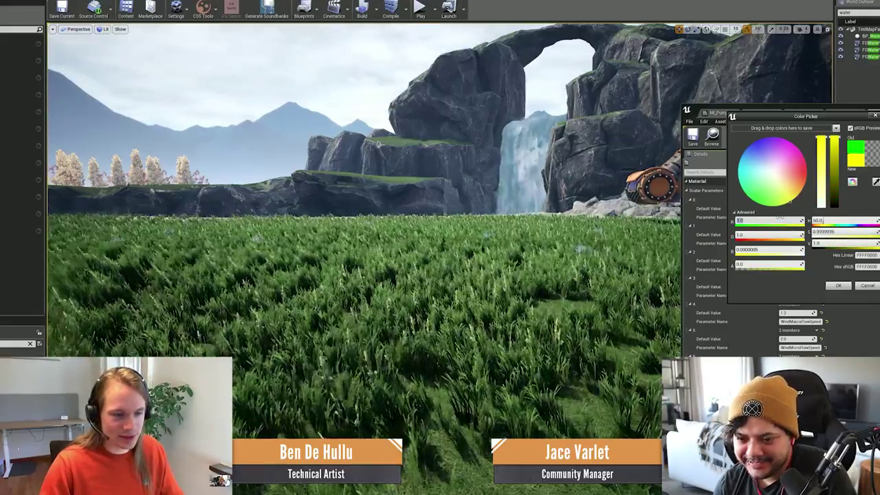
{"action": "right_click_drag", "start_coordinate": [536, 227], "coordinate": [330, 303]}
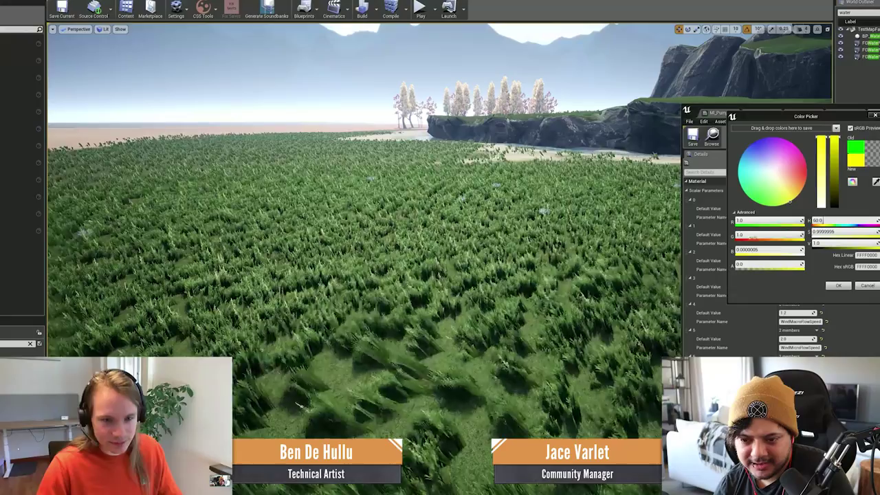
- Try the wind vector with its green and red components at 0, and return both to 1.0
{"action": "left_click", "coordinate": [754, 235]}
{"action": "type", "text": "0"}
{"action": "key", "text": "Return"}
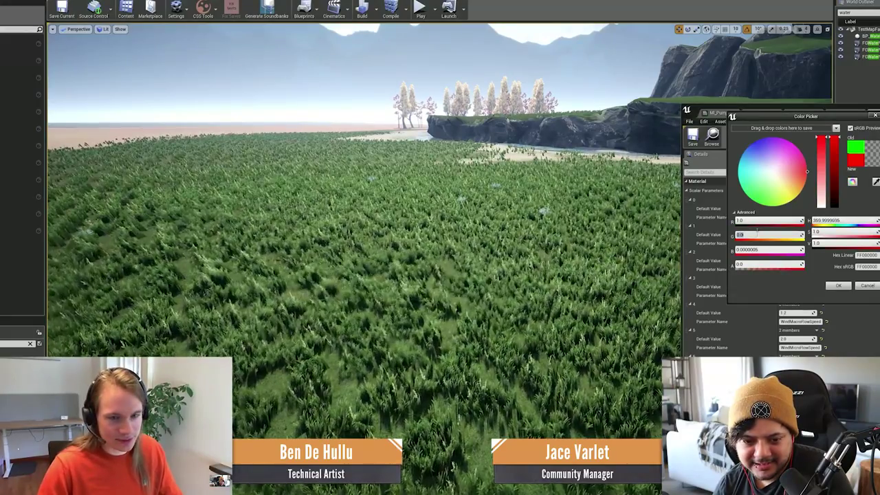
{"action": "type", "text": "0"}
{"action": "key", "text": "Return"}
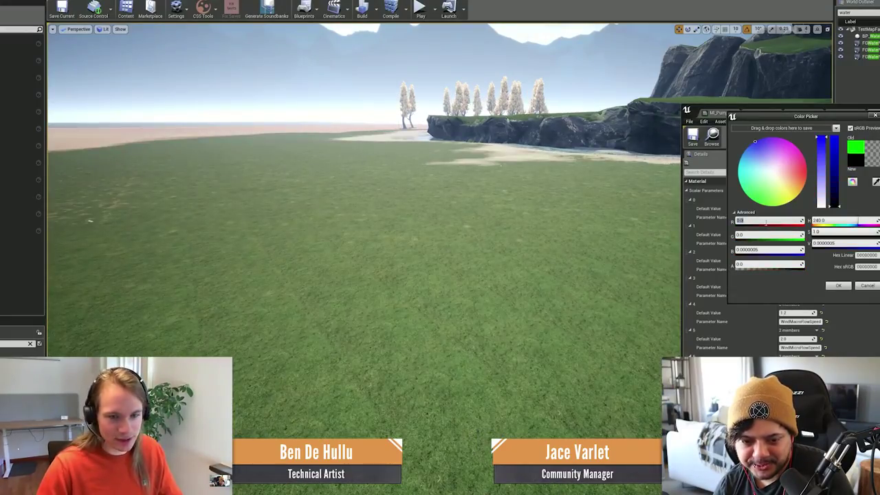
{"action": "type", "text": "1"}
{"action": "key", "text": "Tab"}
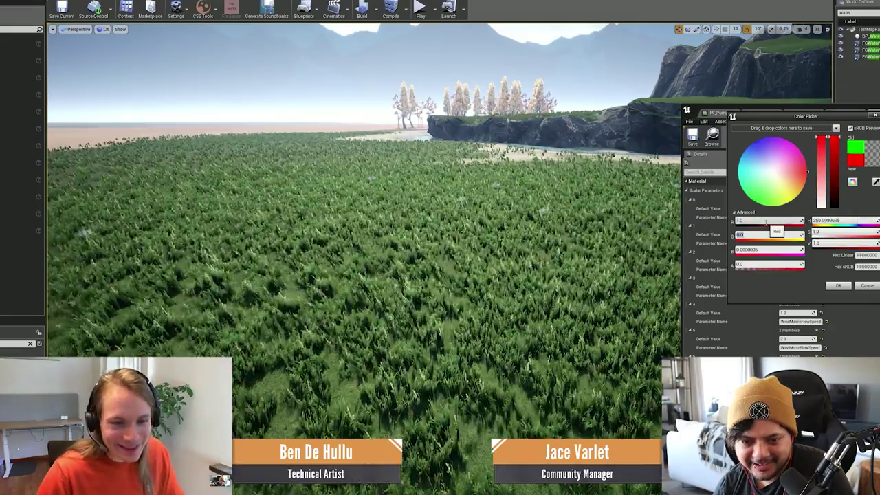
{"action": "key", "text": "Return"}
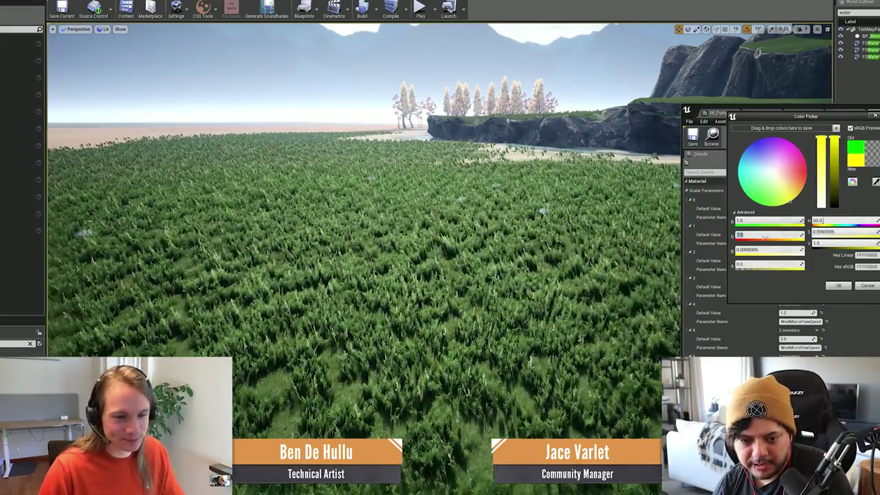
- Try 2.0 for the wind vector's green component, return it to 1.0, and adjust the red component
{"action": "type", "text": "2"}
{"action": "key", "text": "Return"}
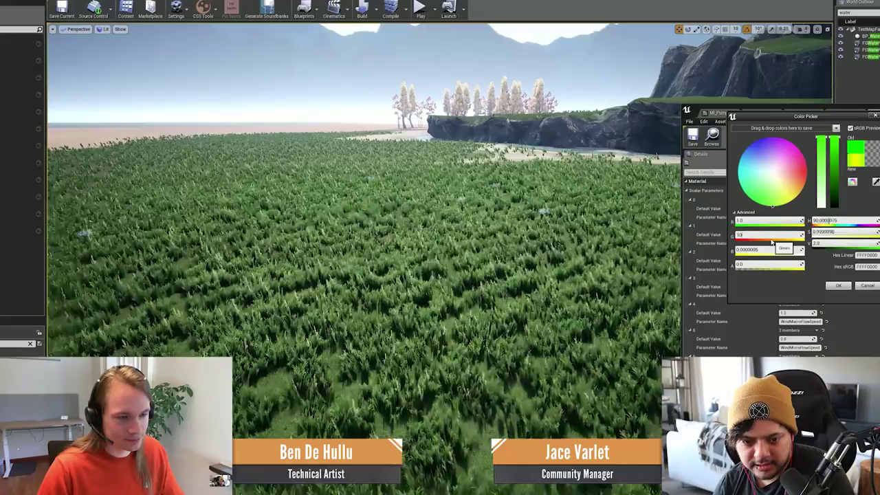
{"action": "type", "text": "1"}
{"action": "key", "text": "Return"}
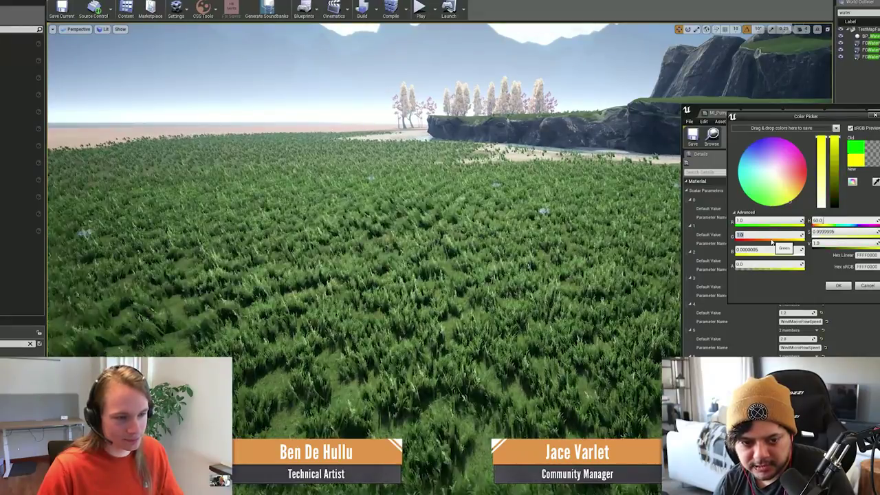
{"action": "left_click_drag", "start_coordinate": [775, 222], "coordinate": [762, 222]}
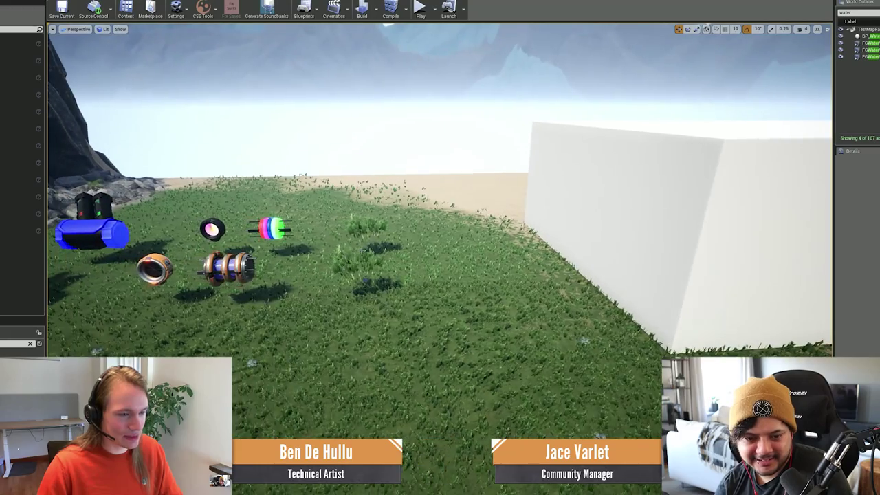
- Delete the floating SM_Grass_01 clump beside the pipe meshes
{"action": "left_click", "coordinate": [356, 262]}
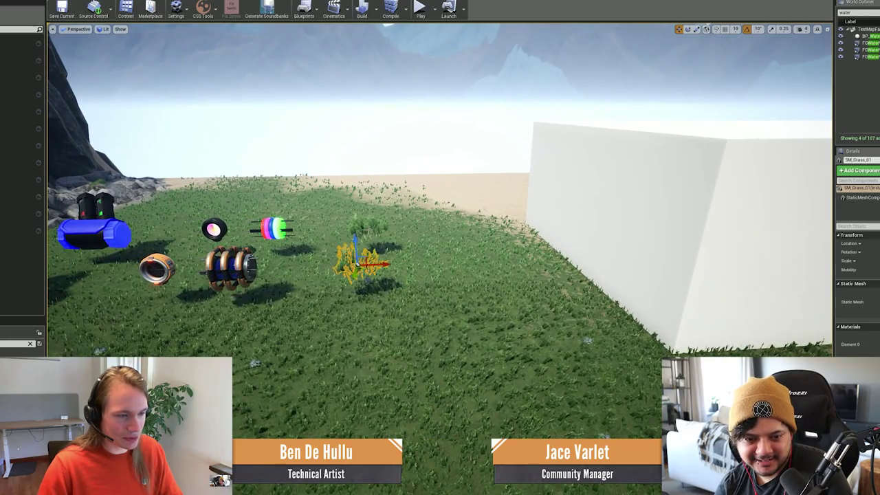
{"action": "key", "text": "Delete"}
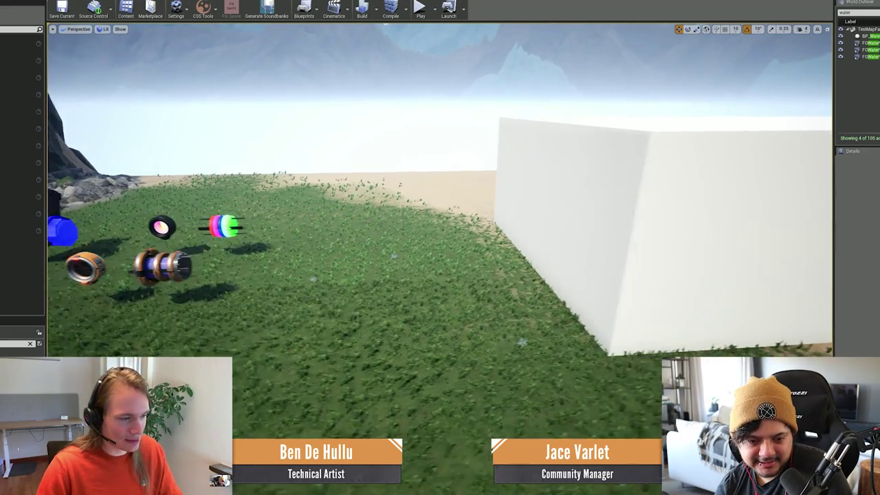
{"action": "right_click_drag", "start_coordinate": [440, 207], "coordinate": [327, 196]}
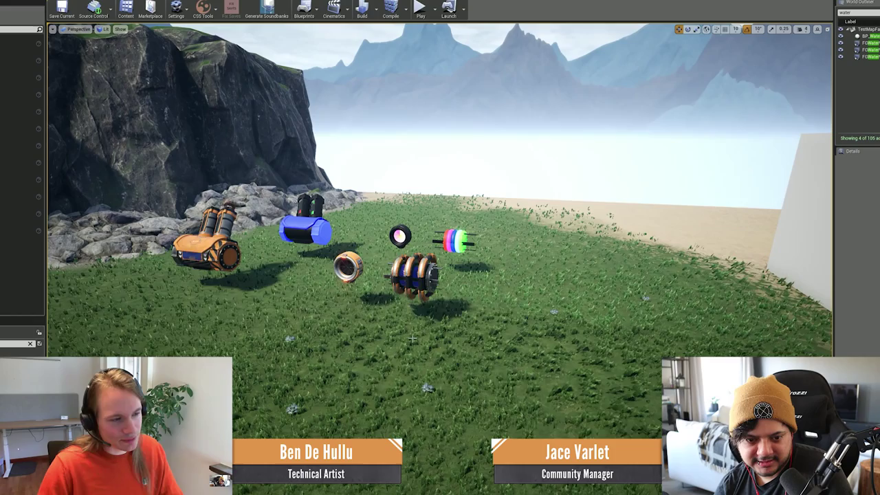
{"action": "right_click_drag", "start_coordinate": [440, 206], "coordinate": [550, 170]}
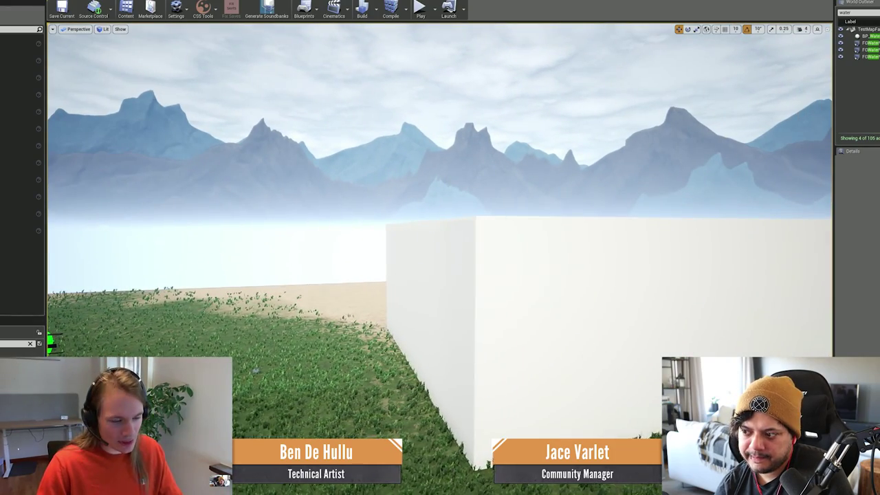
- Delete the large white cube that hides the row of machines beside the grass
{"action": "right_click_drag", "start_coordinate": [475, 206], "coordinate": [481, 206]}
{"action": "left_click", "coordinate": [592, 304]}
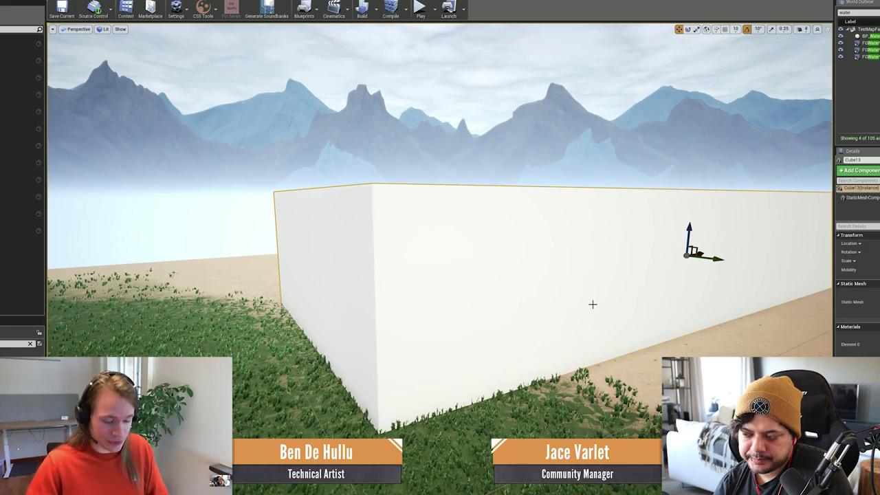
{"action": "scroll", "coordinate": [598, 339], "scroll_direction": "down", "scroll_amount": 3}
{"action": "key", "text": "Delete"}
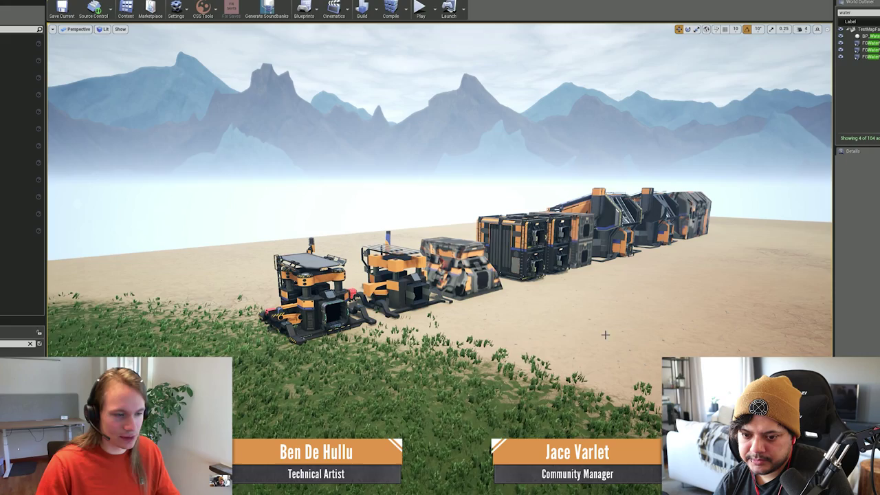
- Examine the row of constructors and storage containers at their different detail levels, starting with the low-detail constructor
{"action": "right_click_drag", "start_coordinate": [540, 320], "coordinate": [474, 295]}
{"action": "left_click", "coordinate": [471, 315]}
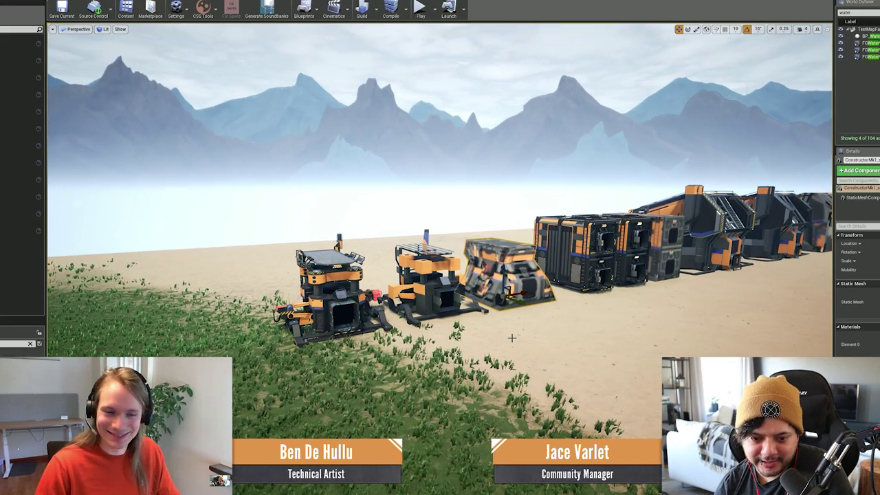
{"action": "key", "text": "s"}
{"action": "mouse_move", "coordinate": [601, 368]}
{"action": "right_mouse_down"}
{"action": "mouse_move", "coordinate": [571, 358]}
{"action": "mouse_move", "coordinate": [512, 359]}
{"action": "mouse_move", "coordinate": [392, 380]}
{"action": "mouse_move", "coordinate": [550, 384]}
{"action": "mouse_move", "coordinate": [602, 368]}
{"action": "right_mouse_up"}
{"action": "key", "text": "d"}
{"action": "key", "text": "a"}
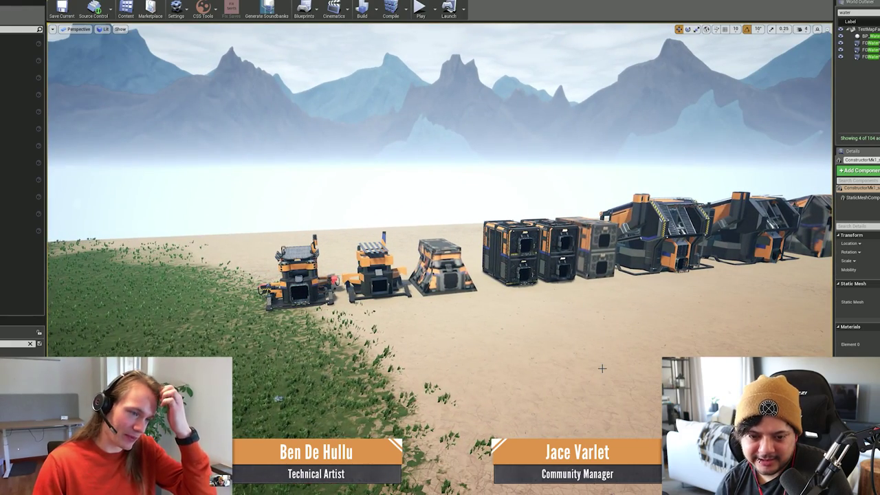
{"action": "right_click_drag", "start_coordinate": [603, 368], "coordinate": [662, 379]}
{"action": "key", "text": "a"}
{"action": "mouse_move", "coordinate": [467, 255]}
{"action": "right_mouse_down"}
{"action": "mouse_move", "coordinate": [497, 268]}
{"action": "mouse_move", "coordinate": [440, 267]}
{"action": "mouse_move", "coordinate": [475, 262]}
{"action": "right_mouse_up"}
{"action": "key", "text": "a"}
- Check the low-detail constructor in wireframe, return to lit shading and hide the editor overlays
{"action": "left_click", "coordinate": [453, 252]}
{"action": "right_click_drag", "start_coordinate": [626, 378], "coordinate": [625, 378]}
{"action": "key", "text": "alt+2"}
{"action": "key", "text": "alt+4"}
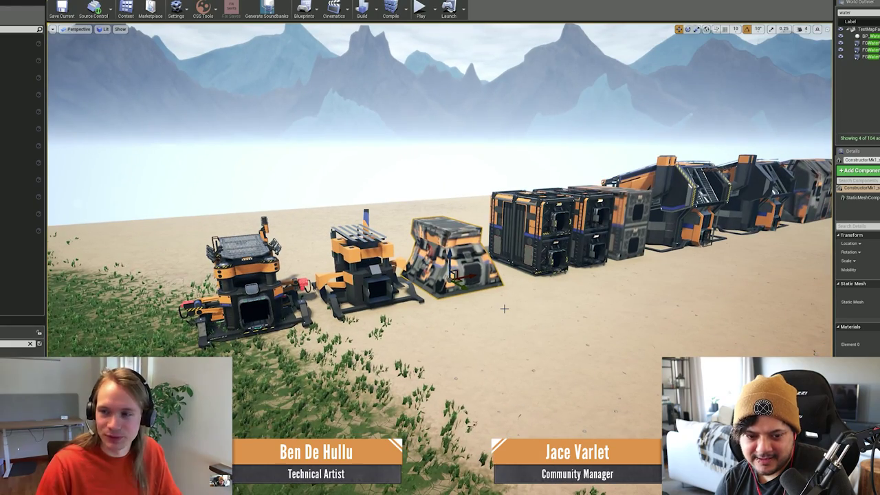
{"action": "right_click_drag", "start_coordinate": [490, 327], "coordinate": [486, 331]}
{"action": "key", "text": "g"}
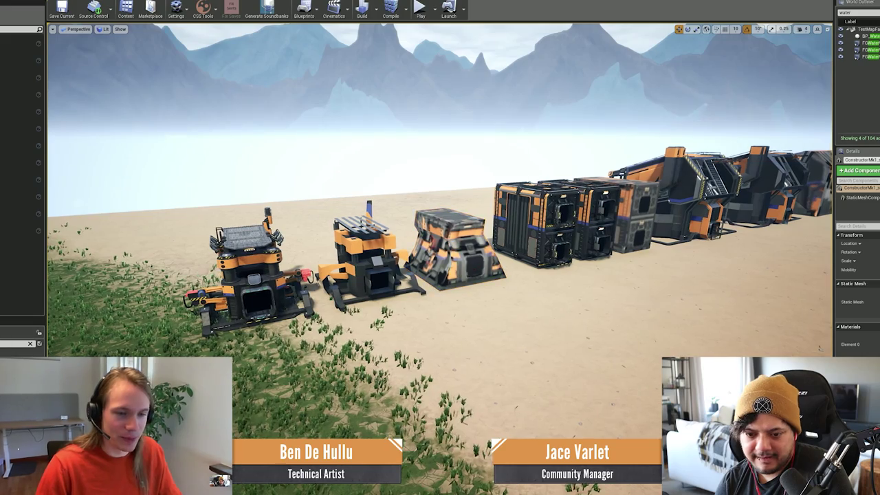
- Filter the full-detail constructor's properties by "force" and force a lower LOD model on it
{"action": "right_click_drag", "start_coordinate": [419, 313], "coordinate": [416, 313]}
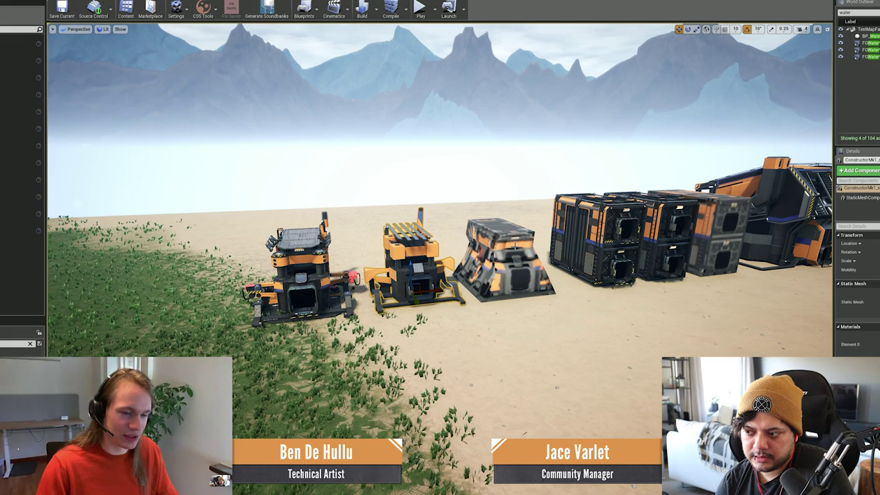
{"action": "right_click_drag", "start_coordinate": [560, 313], "coordinate": [529, 300]}
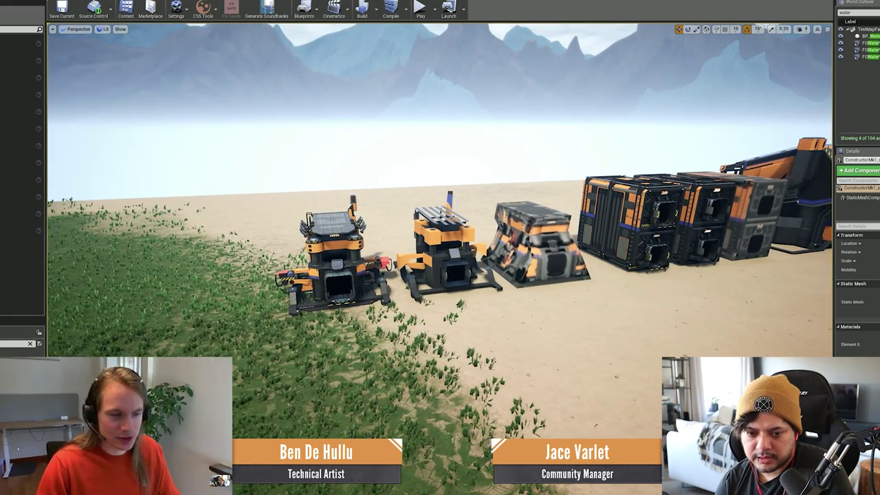
{"action": "right_click_drag", "start_coordinate": [285, 298], "coordinate": [286, 297]}
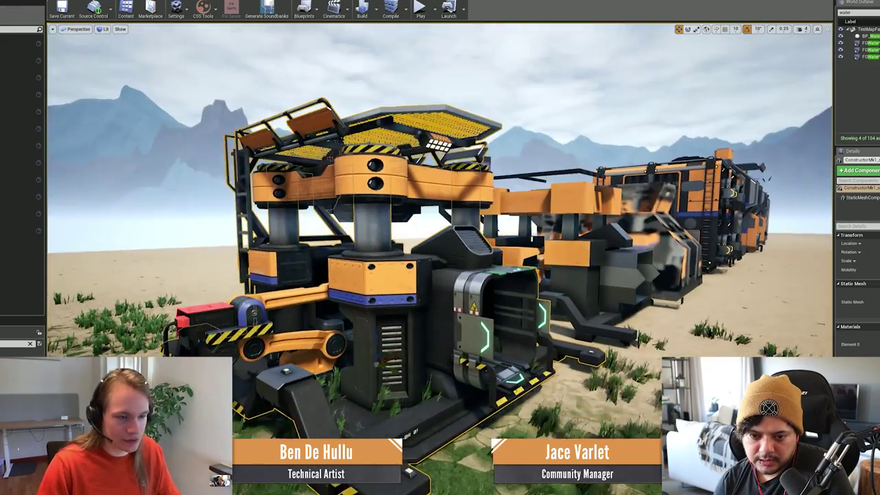
{"action": "right_click_drag", "start_coordinate": [532, 307], "coordinate": [532, 307]}
{"action": "type", "text": "force"}
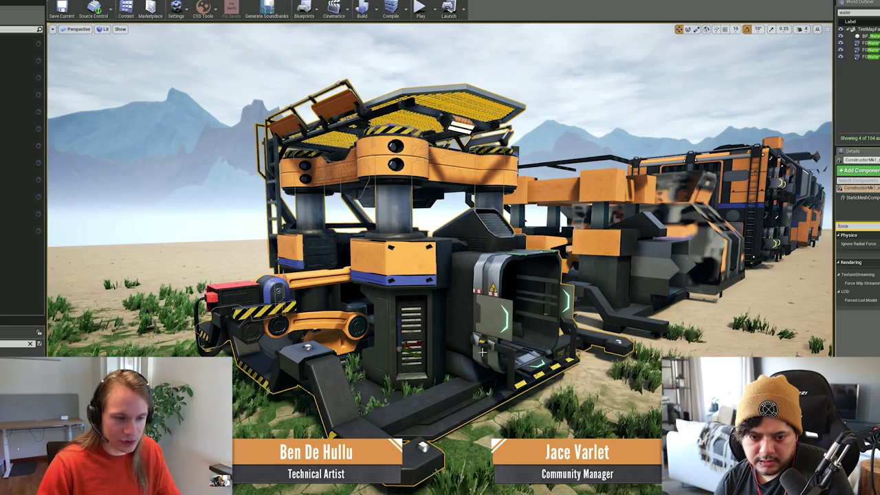
{"action": "key", "text": "Return"}
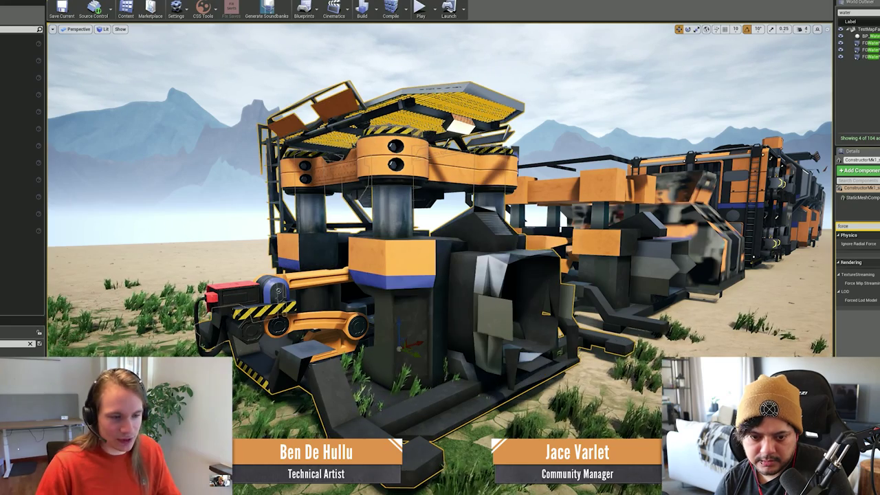
- Force the coarsest LOD on the same constructor, then restore its full-detail model
{"action": "key", "text": "d"}
{"action": "right_click_drag", "start_coordinate": [688, 345], "coordinate": [667, 351]}
{"action": "key", "text": "a"}
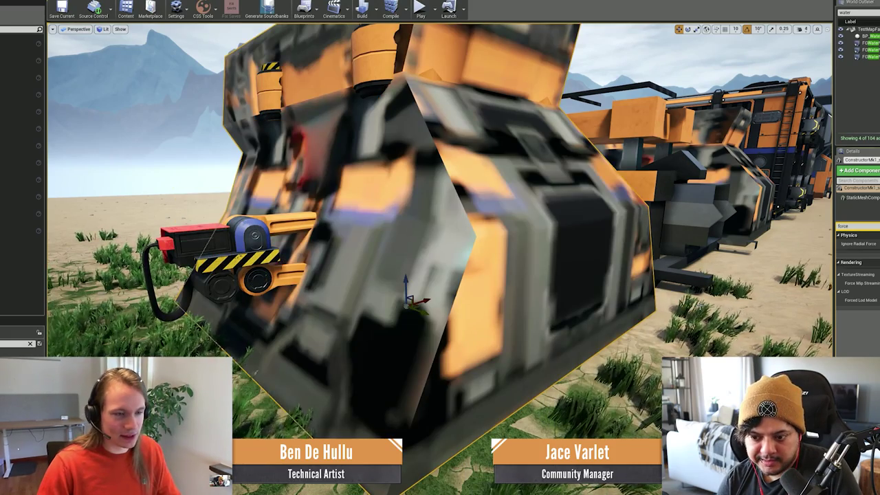
{"action": "right_click_drag", "start_coordinate": [434, 231], "coordinate": [313, 230]}
{"action": "key", "text": "d"}
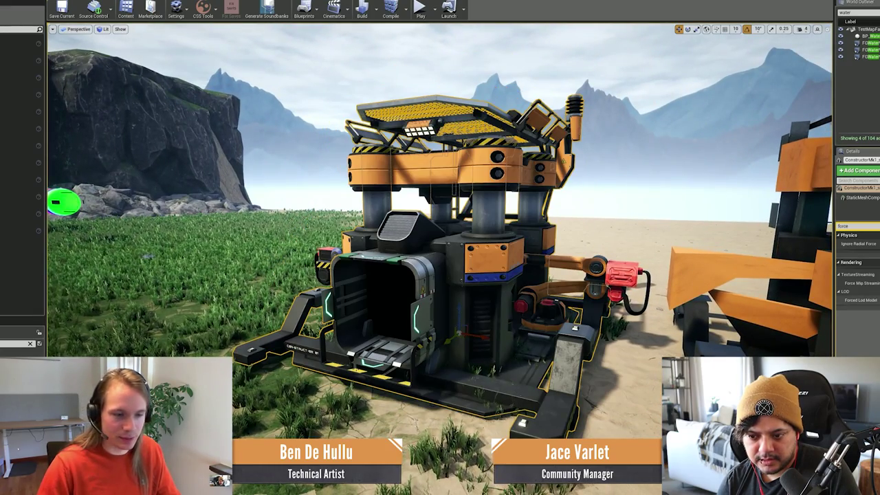
- Compare the three constructor detail levels from near and from farther away
{"action": "key", "text": "s"}
{"action": "mouse_move", "coordinate": [643, 315]}
{"action": "right_mouse_down"}
{"action": "mouse_move", "coordinate": [744, 322]}
{"action": "mouse_move", "coordinate": [660, 311]}
{"action": "right_mouse_up"}
{"action": "key", "text": "a"}
{"action": "key", "text": "w"}
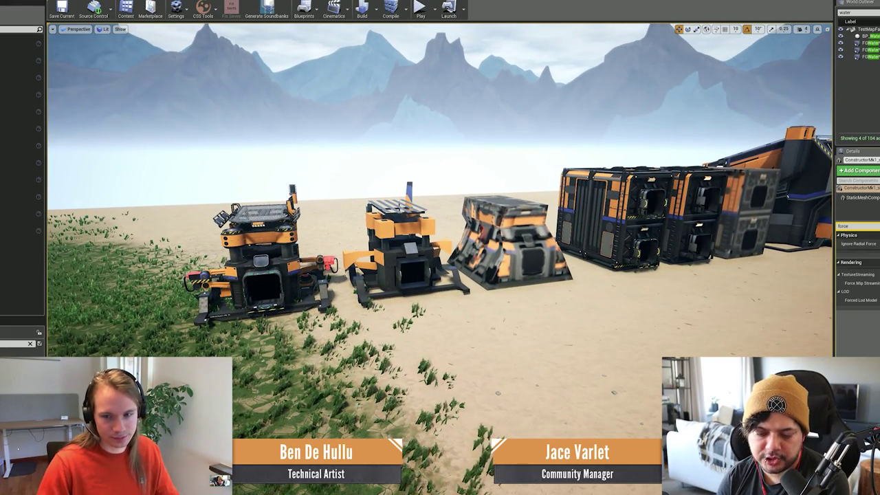
{"action": "mouse_move", "coordinate": [482, 302]}
{"action": "right_mouse_down"}
{"action": "mouse_move", "coordinate": [530, 289]}
{"action": "mouse_move", "coordinate": [485, 294]}
{"action": "right_mouse_up"}
{"action": "key", "text": "s"}
{"action": "key", "text": "w"}
{"action": "key", "text": "d"}
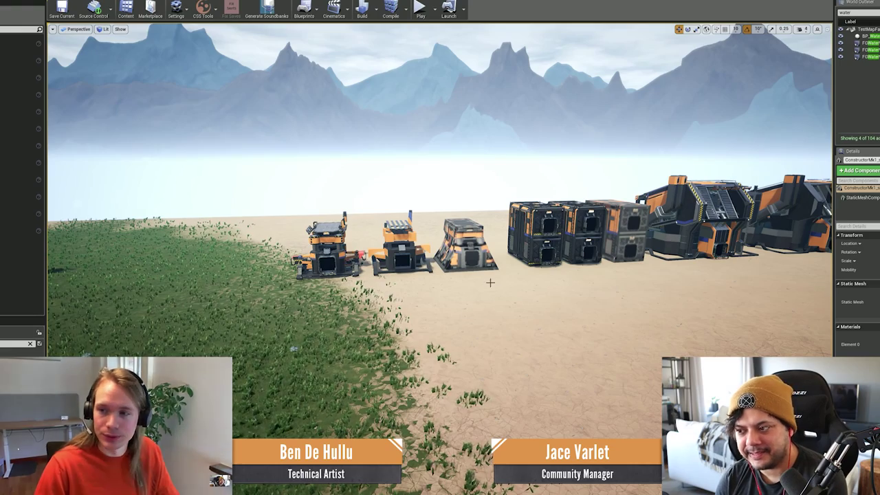
- Examine the three storage container detail levels and the larger machines beyond them
{"action": "right_click_drag", "start_coordinate": [536, 262], "coordinate": [568, 218]}
{"action": "key", "text": "a"}
{"action": "key", "text": "w"}
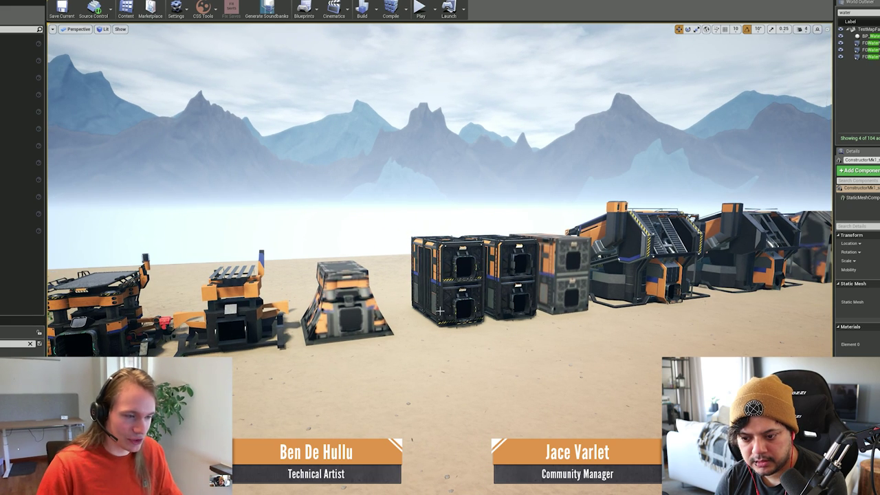
{"action": "right_click_drag", "start_coordinate": [557, 261], "coordinate": [400, 284]}
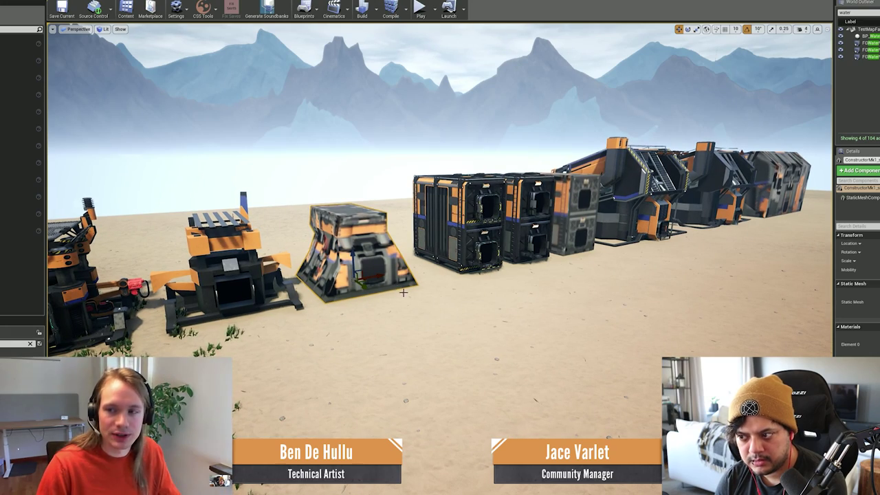
{"action": "right_click_drag", "start_coordinate": [403, 293], "coordinate": [340, 288]}
{"action": "key", "text": "w"}
{"action": "key", "text": "d"}
{"action": "key", "text": "d"}
{"action": "key", "text": "d"}
- Move the low-detail storage container far back behind the row of machines
{"action": "left_click", "coordinate": [529, 227]}
{"action": "right_click_drag", "start_coordinate": [529, 227], "coordinate": [531, 225]}
{"action": "key", "text": "e"}
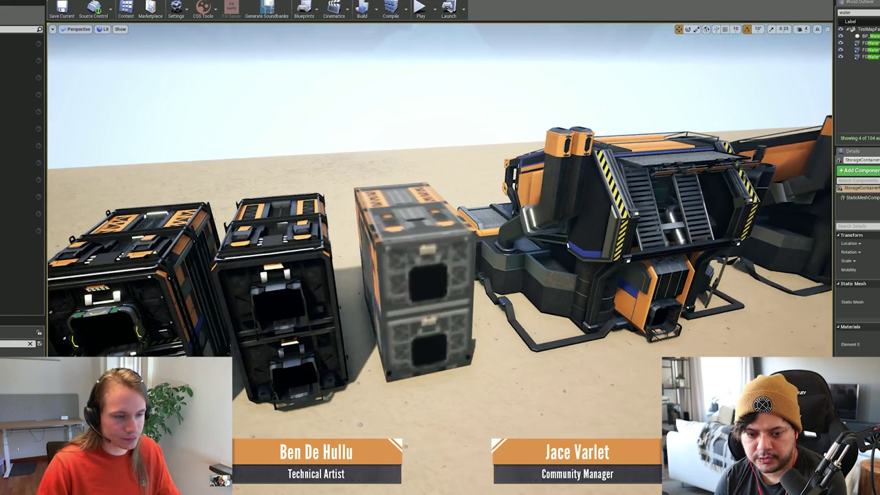
{"action": "right_click_drag", "start_coordinate": [575, 345], "coordinate": [575, 345]}
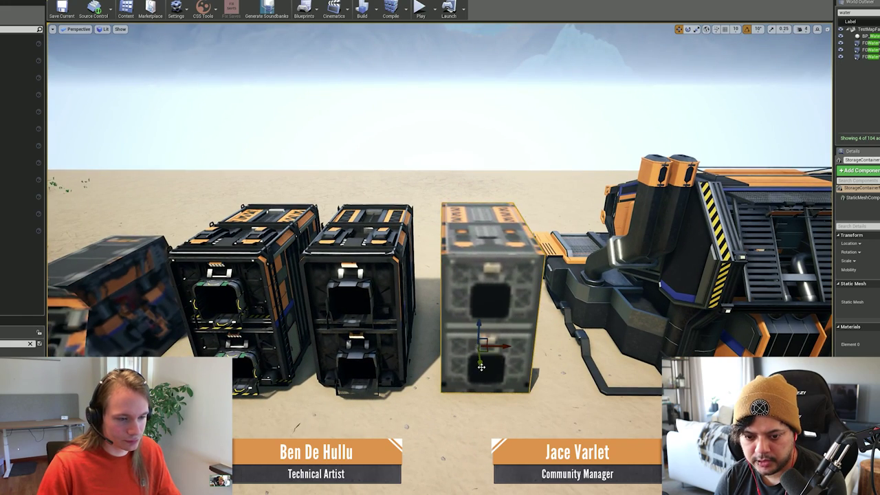
{"action": "left_click_drag", "start_coordinate": [480, 365], "coordinate": [495, 60]}
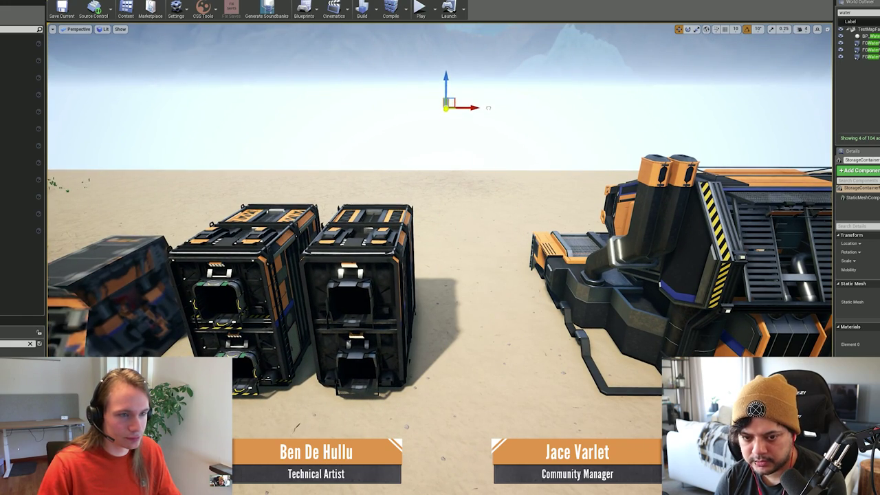
{"action": "right_click_drag", "start_coordinate": [488, 107], "coordinate": [488, 107]}
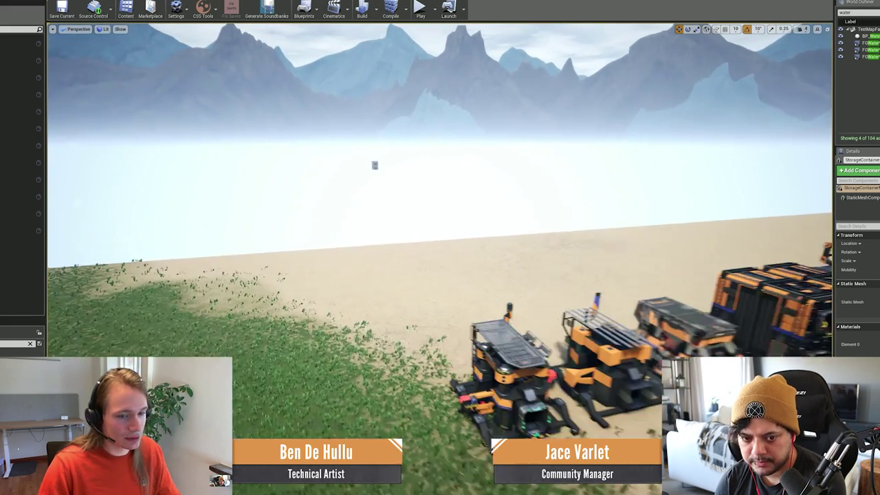
- Duplicate the distant storage container, filter its properties by "force" and force the full-detail LOD on one of the pair
{"action": "right_click_drag", "start_coordinate": [383, 185], "coordinate": [383, 184]}
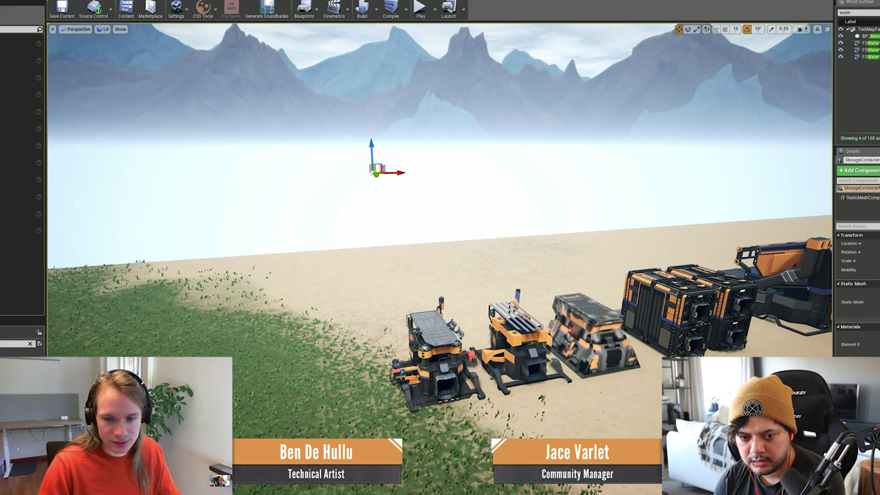
{"action": "type", "text": "force"}
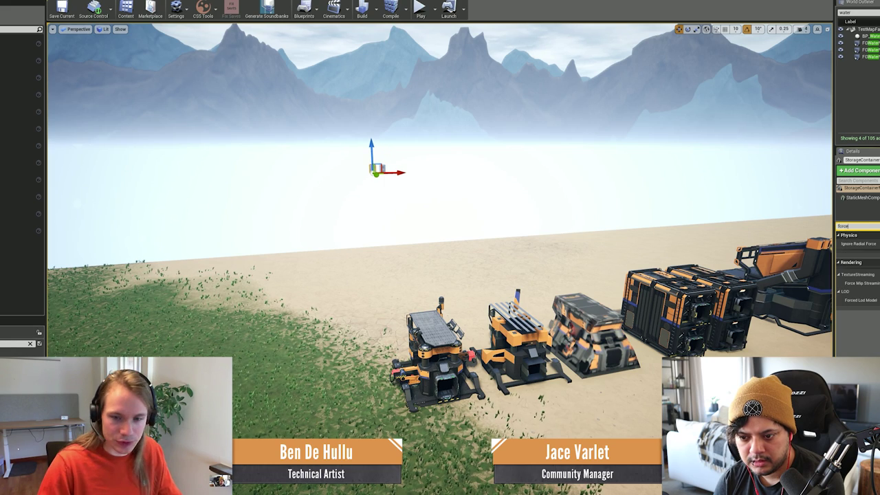
{"action": "right_click_drag", "start_coordinate": [463, 264], "coordinate": [463, 264]}
{"action": "key", "text": "g"}
{"action": "key", "text": "d"}
{"action": "key", "text": "w"}
{"action": "key", "text": "s"}
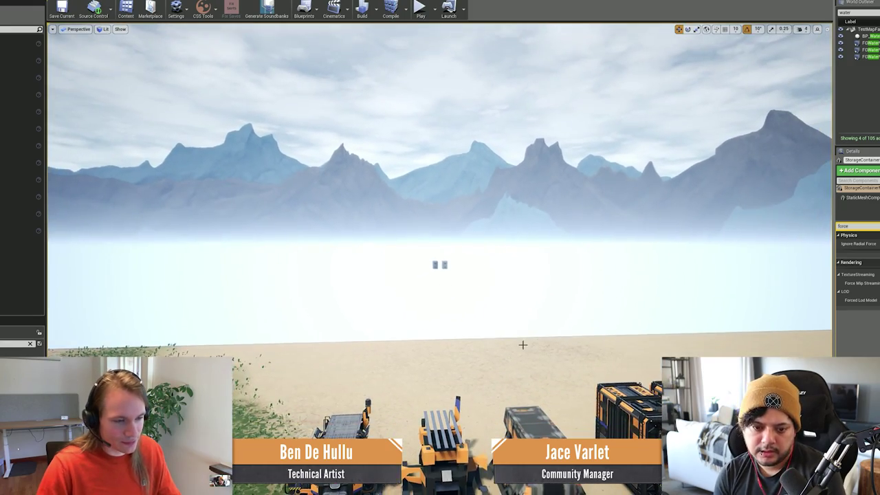
- Compare the two distant storage containers from afar in wireframe and return to lit shading
{"action": "key", "text": "alt+2"}
{"action": "right_click_drag", "start_coordinate": [524, 342], "coordinate": [523, 341]}
{"action": "key", "text": "s"}
{"action": "key", "text": "w"}
{"action": "key", "text": "s"}
{"action": "right_click_drag", "start_coordinate": [440, 268], "coordinate": [440, 268]}
{"action": "key", "text": "alt+4"}
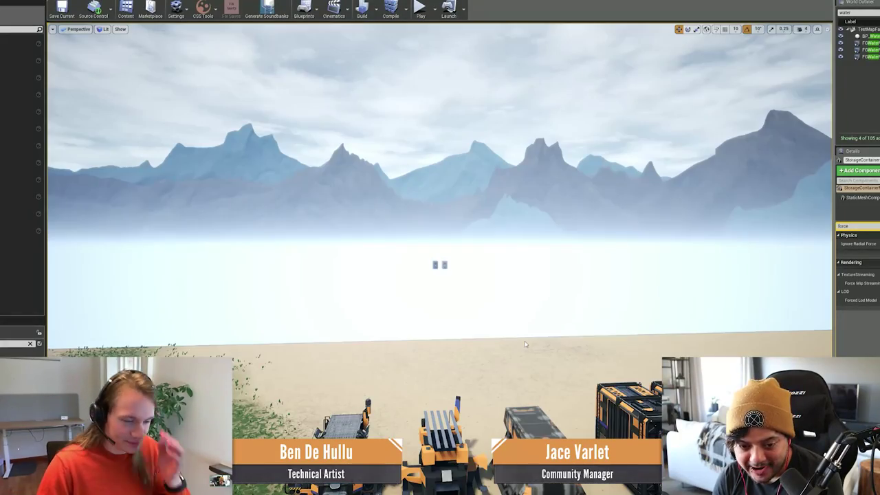
- Select both distant storage containers, inspect their meshes up close in wireframe and switch back to lit shading
{"action": "left_click", "coordinate": [444, 264]}
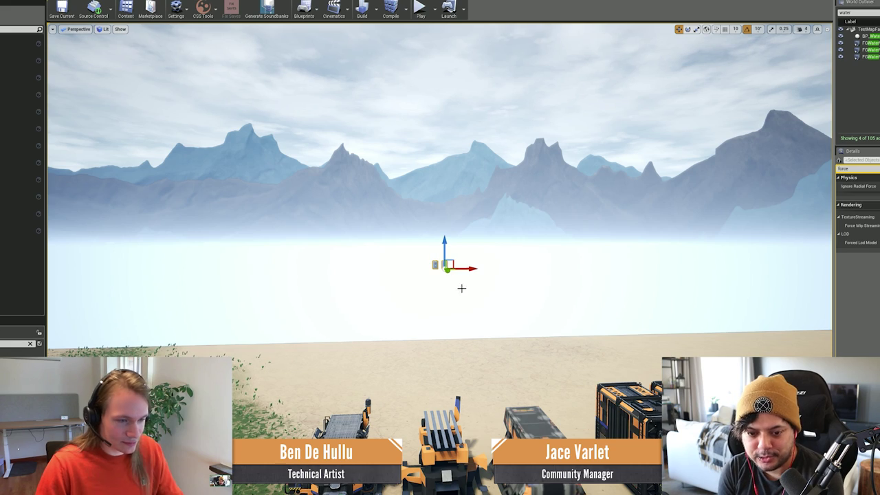
{"action": "key", "text": "s"}
{"action": "right_click_drag", "start_coordinate": [505, 337], "coordinate": [440, 354]}
{"action": "key", "text": "w"}
{"action": "key", "text": "w"}
{"action": "key", "text": "alt+2"}
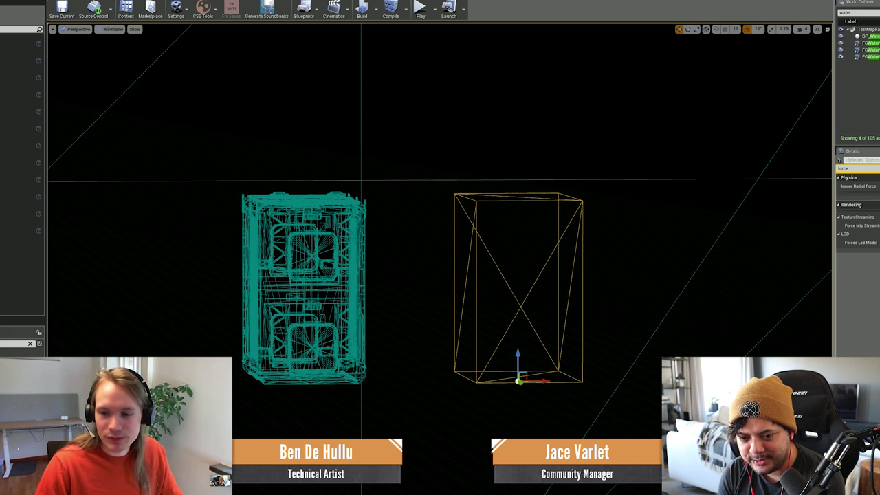
{"action": "scroll", "coordinate": [506, 339], "scroll_direction": "down", "scroll_amount": 10}
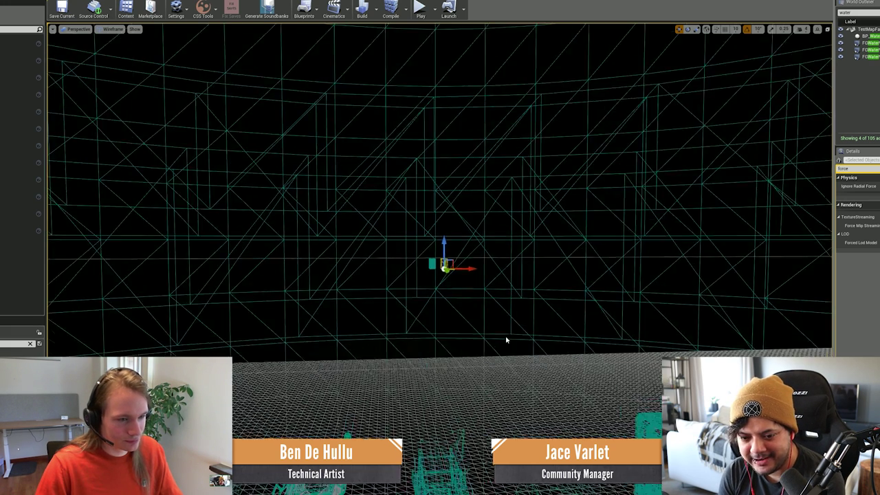
{"action": "key", "text": "alt+4"}
- Delete both distant storage containers
{"action": "right_click_drag", "start_coordinate": [508, 342], "coordinate": [451, 259]}
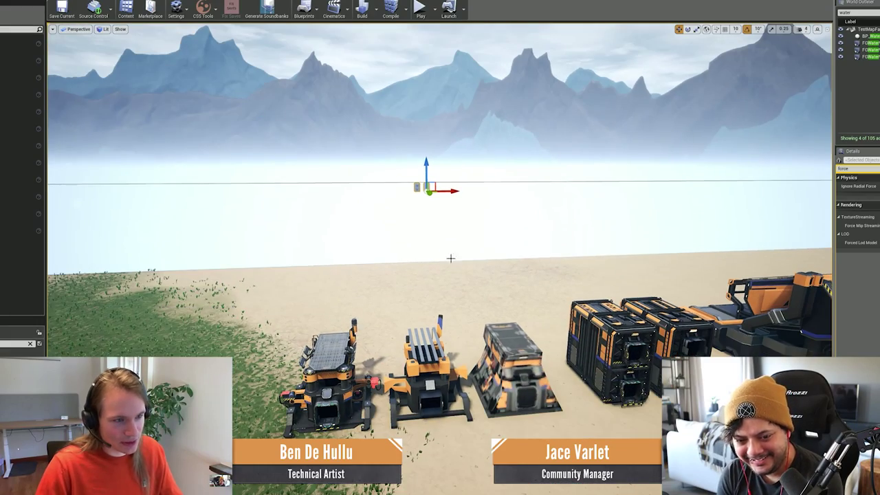
{"action": "middle_click_drag", "start_coordinate": [415, 193], "coordinate": [424, 197]}
{"action": "key", "text": "Delete"}
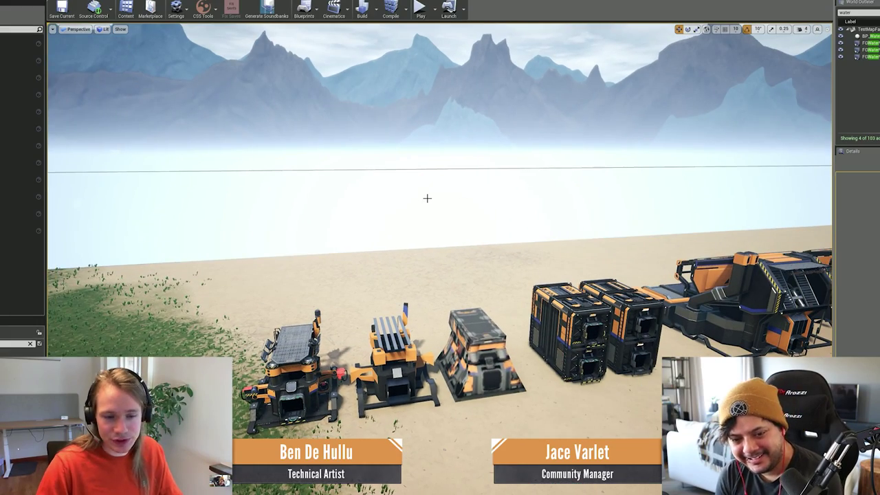
- Duplicate the second storage container to the side facing the larger machines and force the copy's low-detail LOD
{"action": "left_click", "coordinate": [633, 334]}
{"action": "right_click_drag", "start_coordinate": [634, 334], "coordinate": [566, 328]}
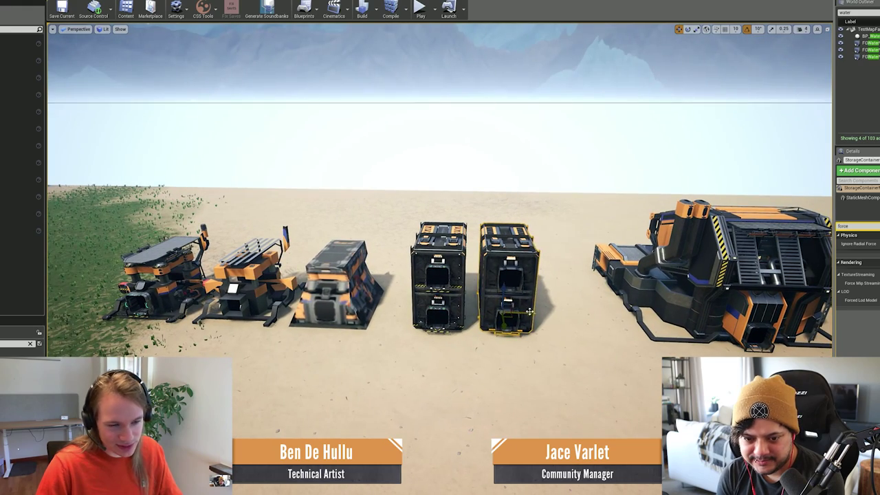
{"action": "left_click_drag", "start_coordinate": [528, 314], "coordinate": [585, 318], "text": "alt"}
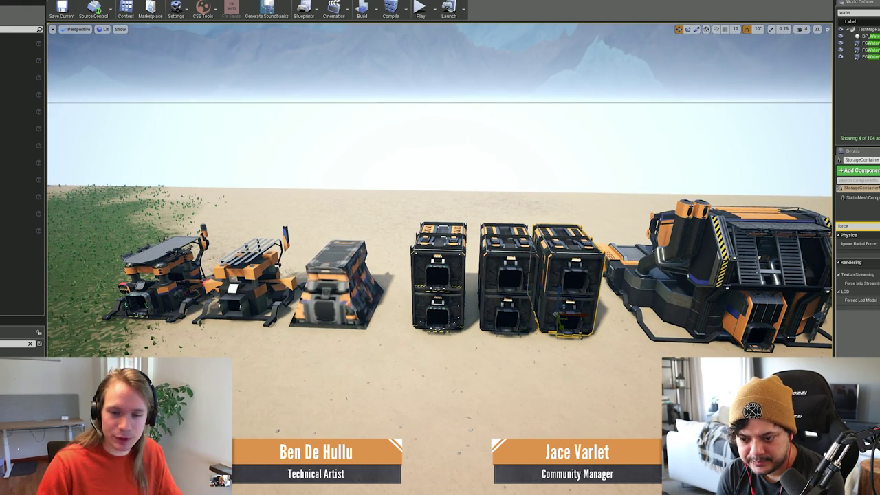
{"action": "right_click_drag", "start_coordinate": [572, 345], "coordinate": [500, 321]}
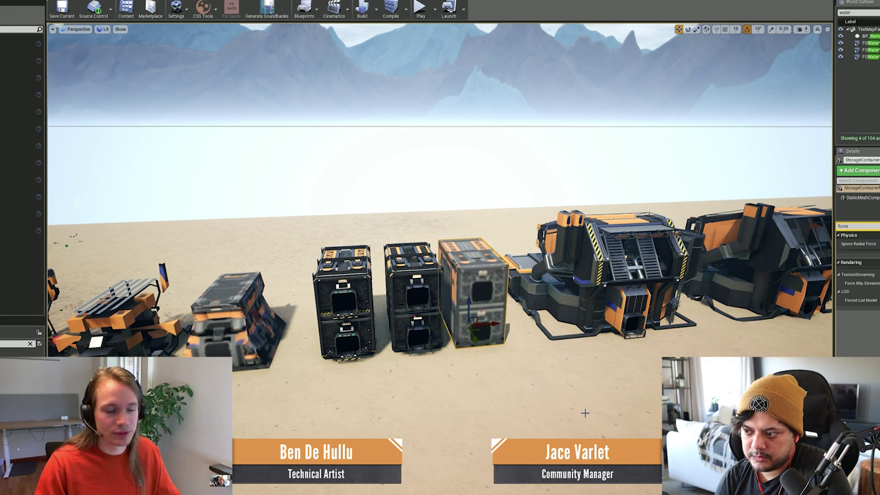
- Shift the two detailed storage containers slightly toward the constructors, away from the low-detail copy, and hide the editor overlays
{"action": "left_click", "coordinate": [428, 317]}
{"action": "left_click", "coordinate": [358, 324], "text": "ctrl"}
{"action": "left_click_drag", "start_coordinate": [378, 335], "coordinate": [370, 335]}
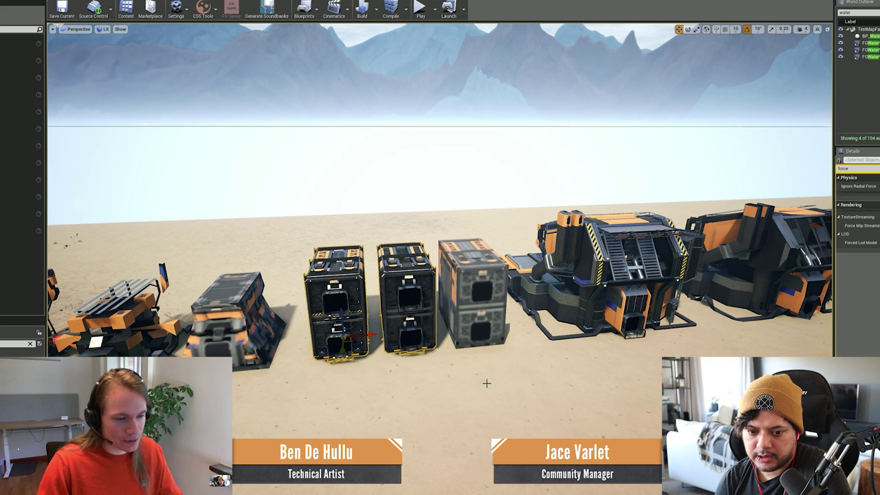
{"action": "key", "text": "g"}
{"action": "mouse_move", "coordinate": [548, 376]}
{"action": "right_mouse_down"}
{"action": "mouse_move", "coordinate": [558, 386]}
{"action": "mouse_move", "coordinate": [556, 368]}
{"action": "right_mouse_up"}
{"action": "key", "text": "d"}
{"action": "key", "text": "a"}
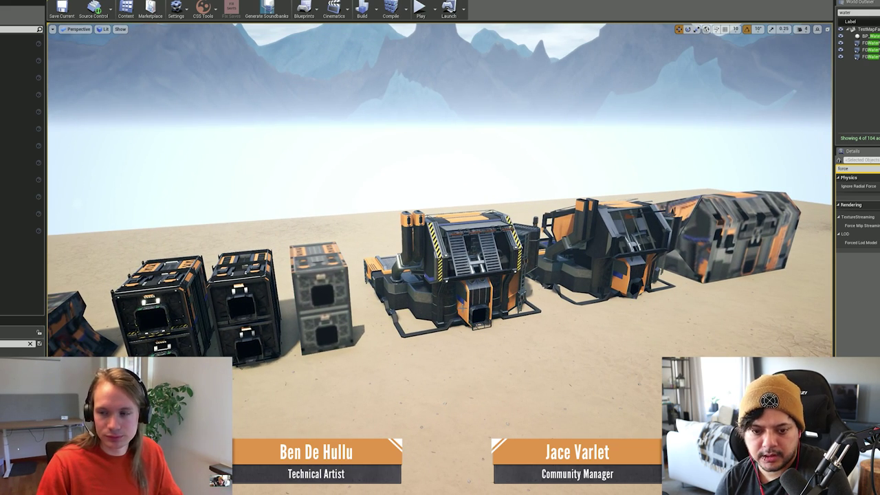
- Shift the two detailed manufacturers slightly toward their low-detail copy and hide the editor overlays
{"action": "left_click", "coordinate": [522, 289]}
{"action": "left_click_drag", "start_coordinate": [476, 296], "coordinate": [482, 294]}
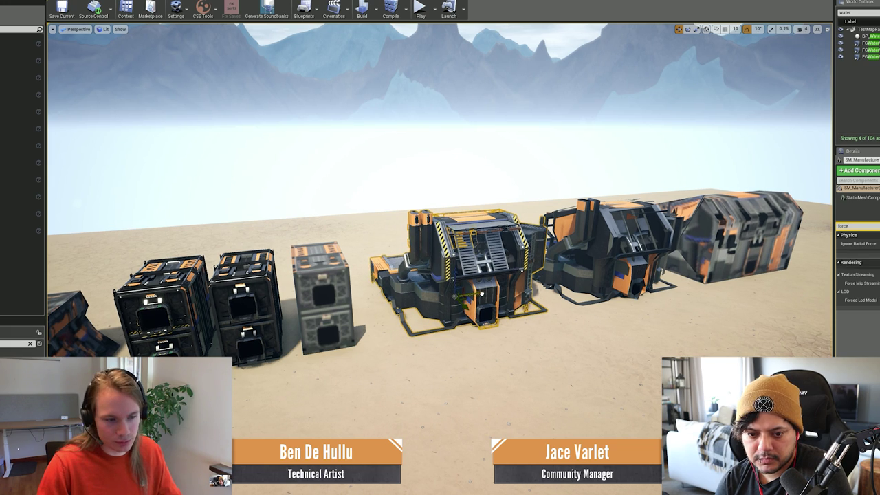
{"action": "left_click", "coordinate": [582, 274], "text": "ctrl"}
{"action": "key", "text": "g"}
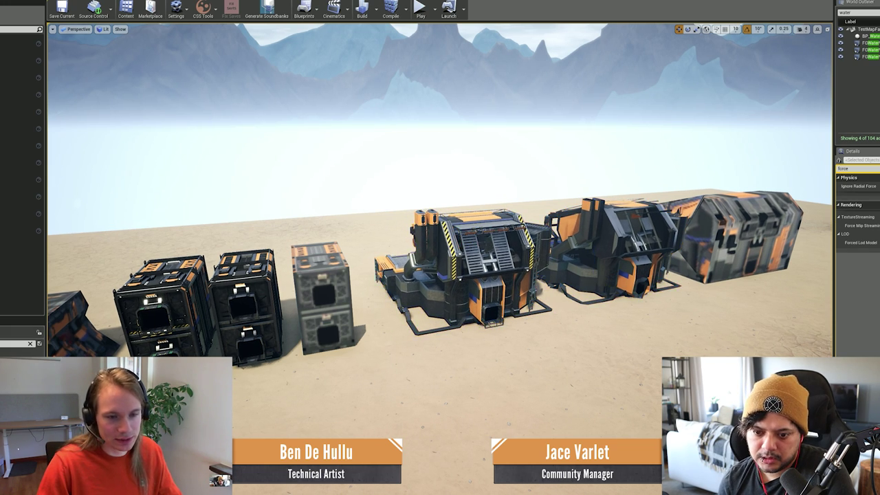
- Pull the animated skeletal mesh out of the detailed constructor onto the grass beside it and hide the editor overlays
{"action": "key", "text": "d"}
{"action": "right_click_drag", "start_coordinate": [582, 273], "coordinate": [545, 259]}
{"action": "key", "text": "d"}
{"action": "key", "text": "d"}
{"action": "key", "text": "a"}
{"action": "key", "text": "s"}
{"action": "key", "text": "s"}
{"action": "key", "text": "a"}
{"action": "key", "text": "s"}
{"action": "right_click_drag", "start_coordinate": [653, 283], "coordinate": [611, 300]}
{"action": "key", "text": "w"}
{"action": "left_click", "coordinate": [466, 248]}
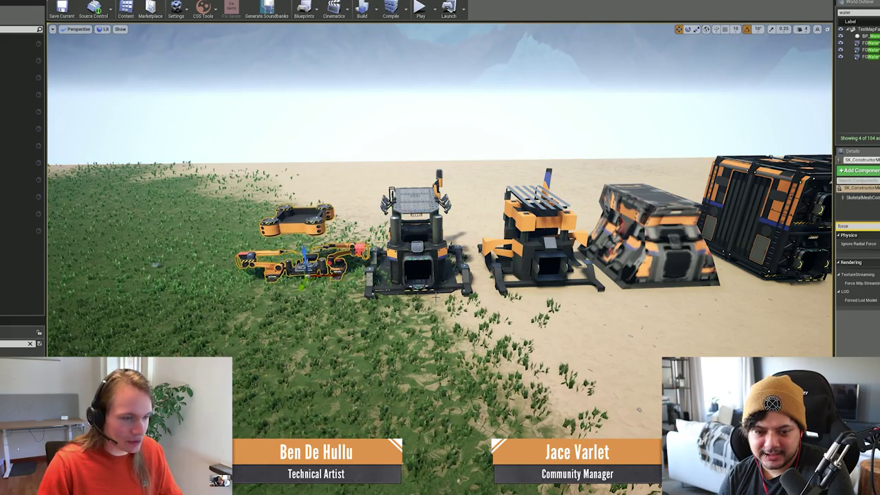
{"action": "key", "text": "g"}
- Examine the separated moving parts and the detailed constructor body up close against the simplified constructor next to it
{"action": "key", "text": "w"}
{"action": "mouse_move", "coordinate": [436, 296]}
{"action": "right_mouse_down"}
{"action": "mouse_move", "coordinate": [427, 297]}
{"action": "mouse_move", "coordinate": [444, 297]}
{"action": "right_mouse_up"}
{"action": "key", "text": "s"}
{"action": "key", "text": "w"}
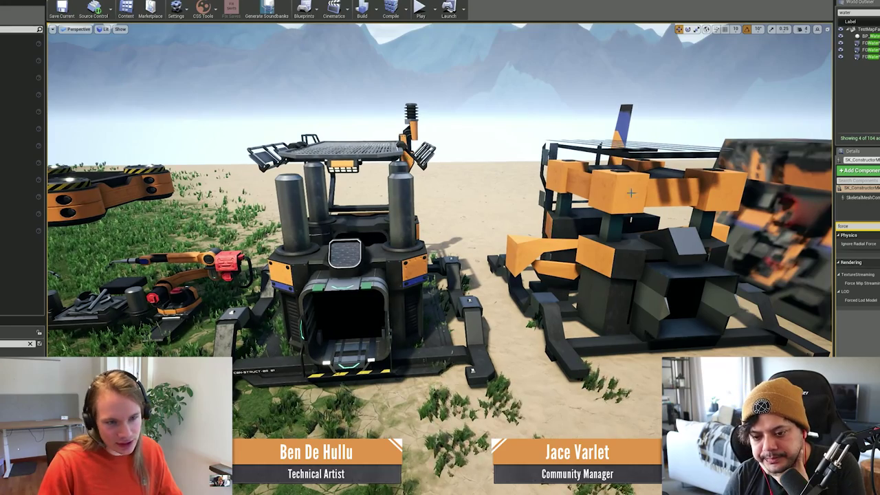
{"action": "key", "text": "s"}
{"action": "right_click_drag", "start_coordinate": [583, 213], "coordinate": [597, 215]}
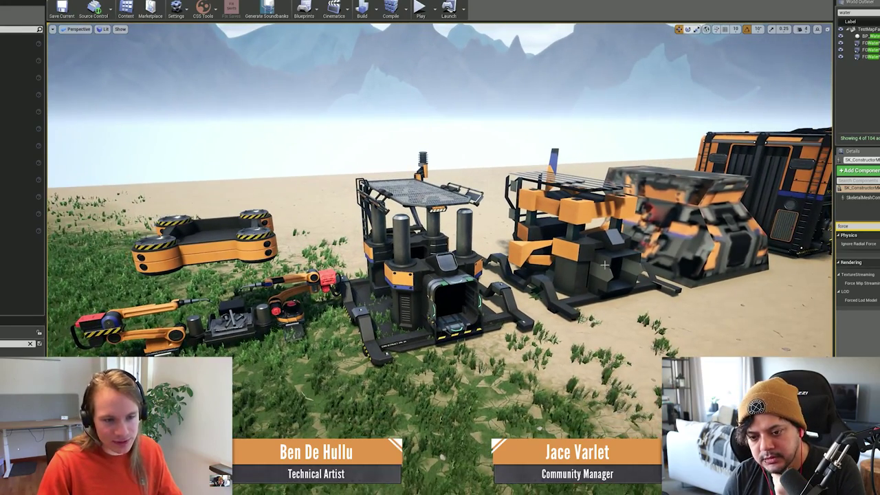
{"action": "left_click", "coordinate": [571, 213]}
{"action": "key", "text": "g"}
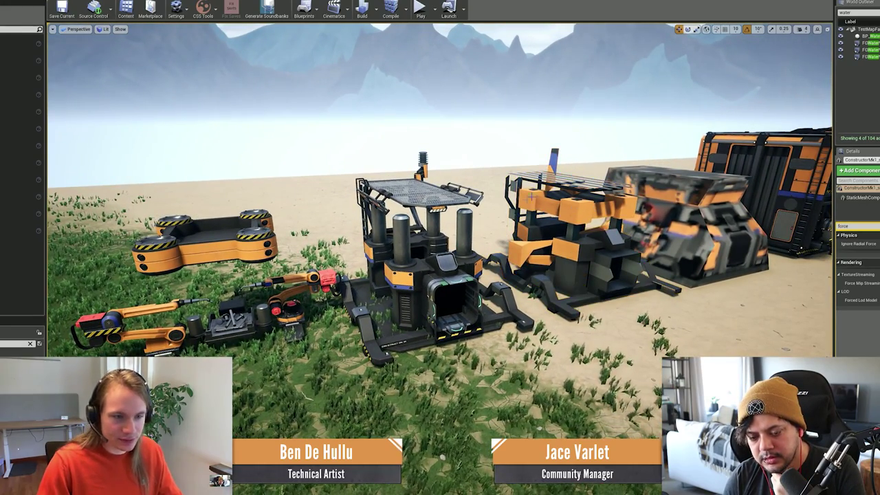
{"action": "right_click_drag", "start_coordinate": [387, 289], "coordinate": [388, 290]}
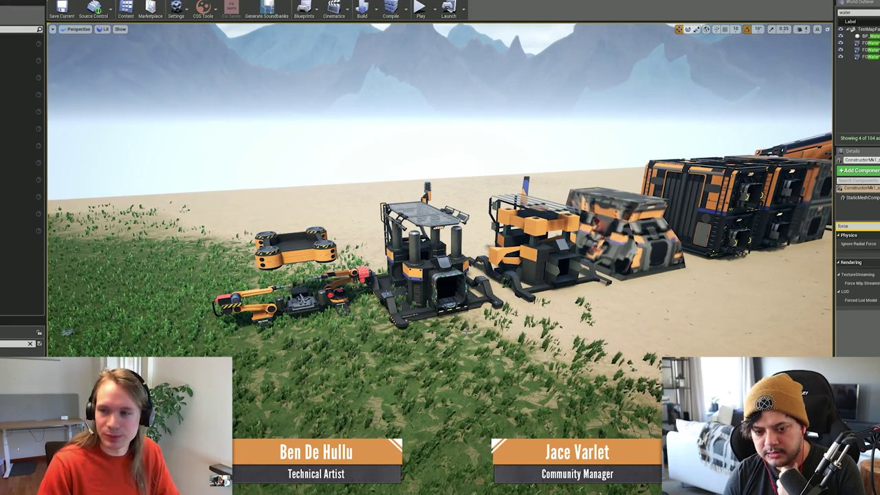
- Move the separated skeletal mesh back into the detailed constructor's body and bring the whole row of machines into view without editor overlays
{"action": "key", "text": "d"}
{"action": "right_click_drag", "start_coordinate": [466, 331], "coordinate": [525, 332]}
{"action": "key", "text": "s"}
{"action": "key", "text": "w"}
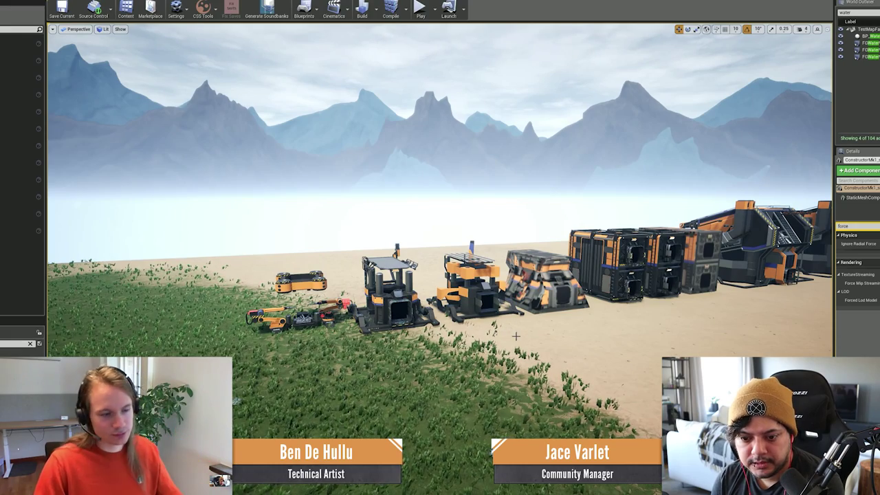
{"action": "left_click_drag", "start_coordinate": [395, 328], "coordinate": [419, 331]}
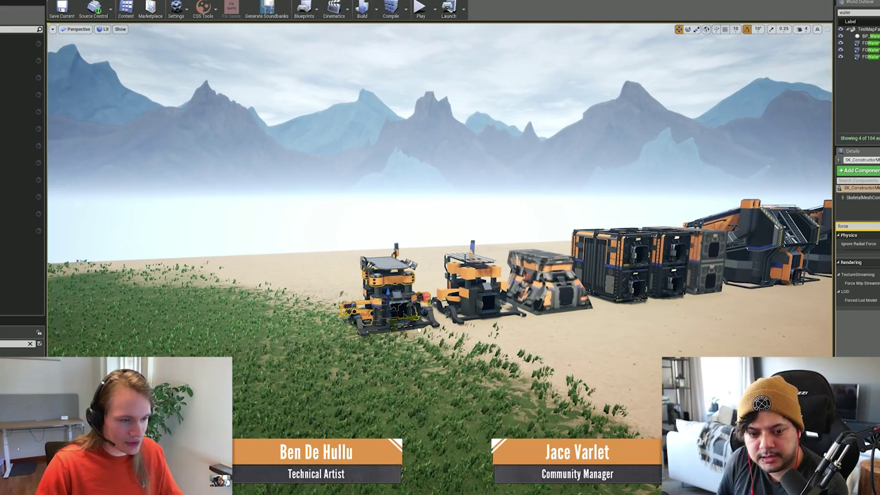
{"action": "mouse_move", "coordinate": [410, 312]}
{"action": "right_mouse_down"}
{"action": "mouse_move", "coordinate": [430, 311]}
{"action": "mouse_move", "coordinate": [416, 319]}
{"action": "mouse_move", "coordinate": [427, 312]}
{"action": "right_mouse_up"}
{"action": "key", "text": "g"}
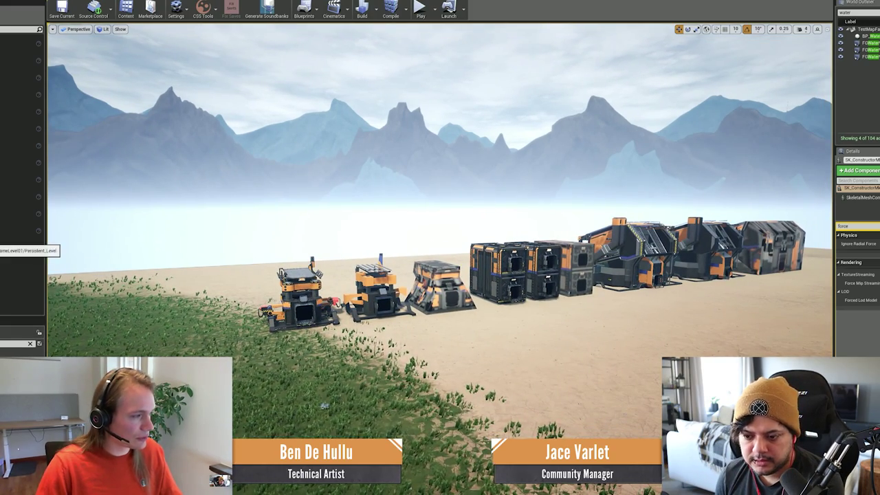
- Open the Persistent_Level map without saving the changes to TestMapFactoryGame
{"action": "key", "text": "ctrl+shift+s"}
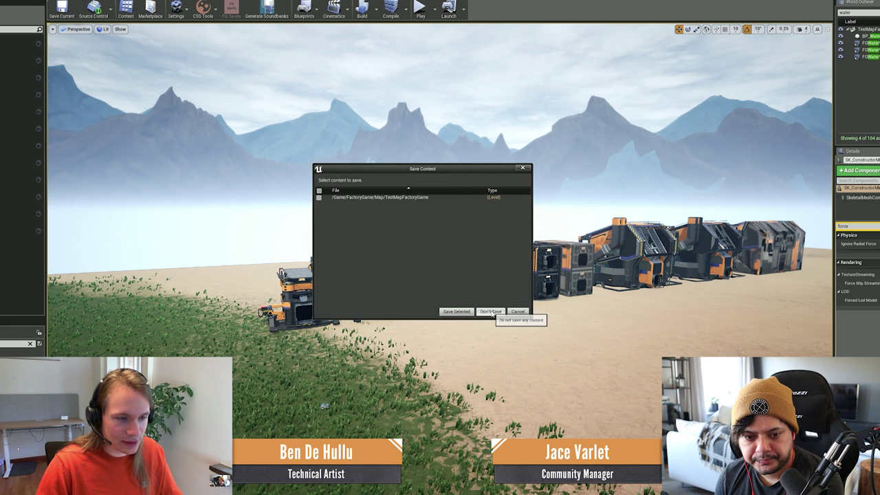
{"action": "left_click", "coordinate": [490, 311]}
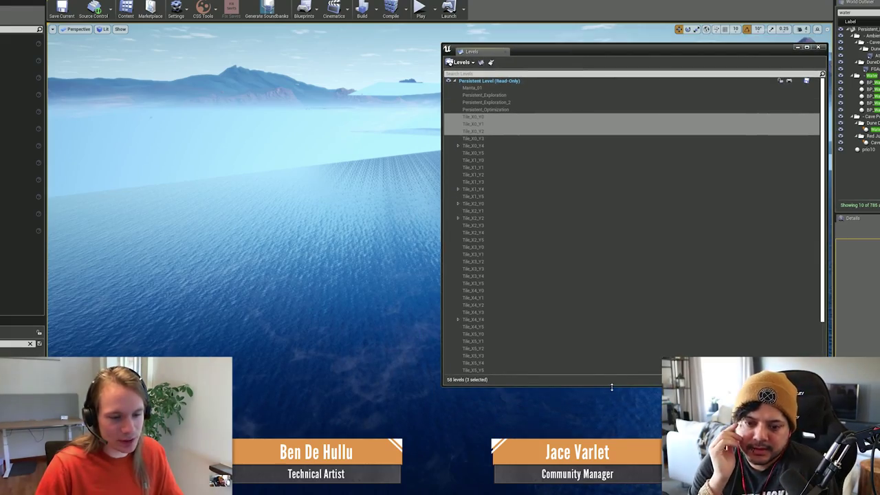
- Adjust the height of the Levels window and locate the Tile_X0_Y0 level in the Content Browser
{"action": "left_click_drag", "start_coordinate": [609, 385], "coordinate": [609, 439]}
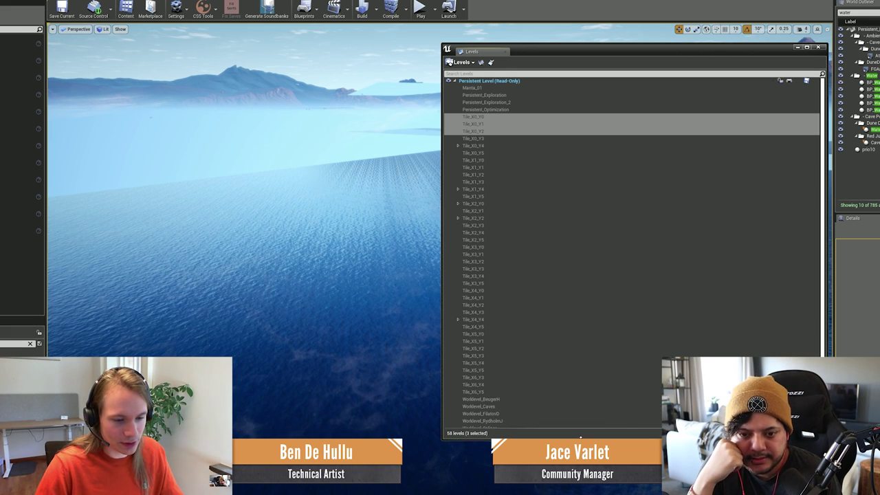
{"action": "left_click_drag", "start_coordinate": [581, 438], "coordinate": [582, 413]}
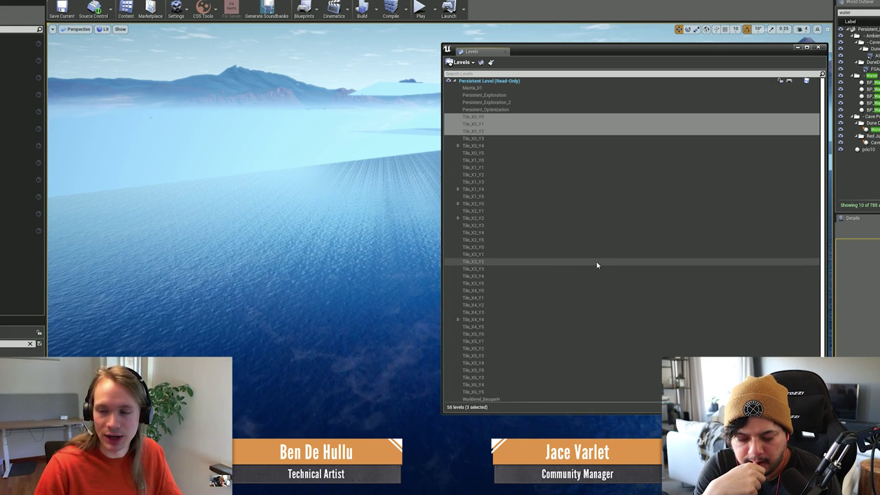
{"action": "left_click", "coordinate": [516, 138]}
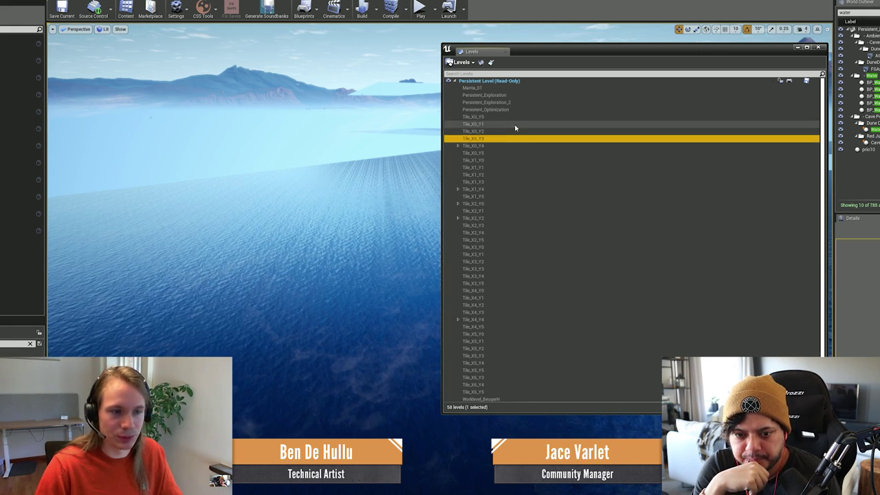
{"action": "left_click", "coordinate": [529, 125], "text": "shift"}
{"action": "left_click", "coordinate": [502, 124]}
{"action": "left_click", "coordinate": [495, 119]}
{"action": "right_click", "coordinate": [495, 120]}
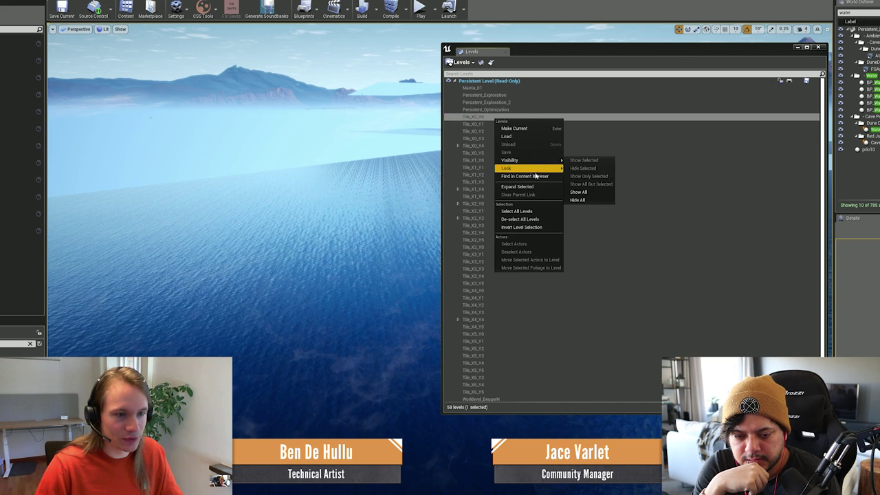
{"action": "left_click", "coordinate": [524, 176]}
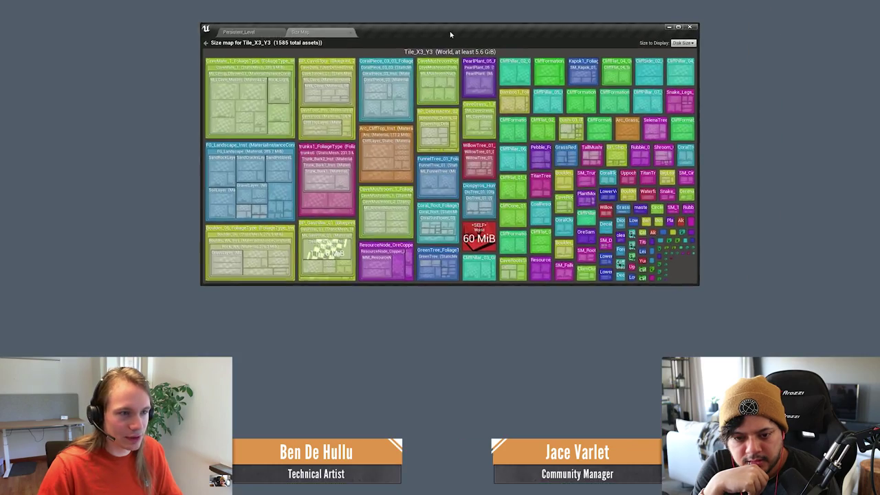
- Enlarge the size map of Tile_X3_Y3, display it by memory size, and inspect the world's own entry before returning to the overview
{"action": "left_click_drag", "start_coordinate": [451, 35], "coordinate": [452, 0]}
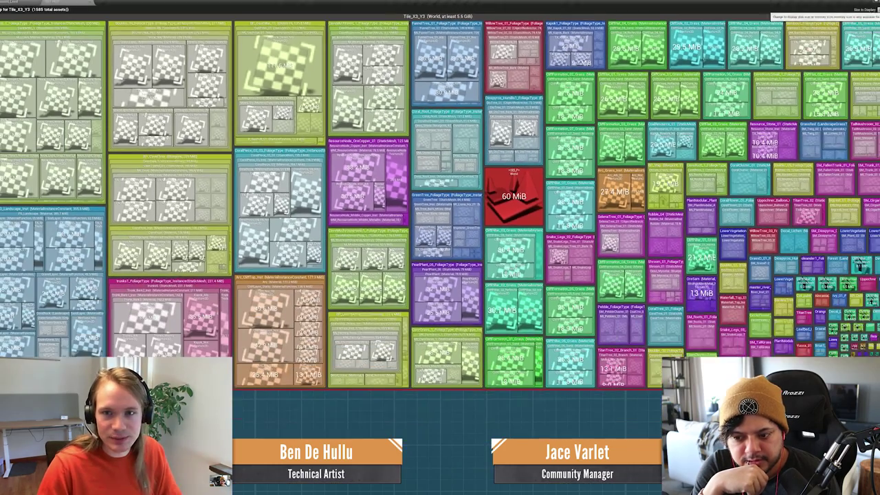
{"action": "left_click", "coordinate": [871, 12]}
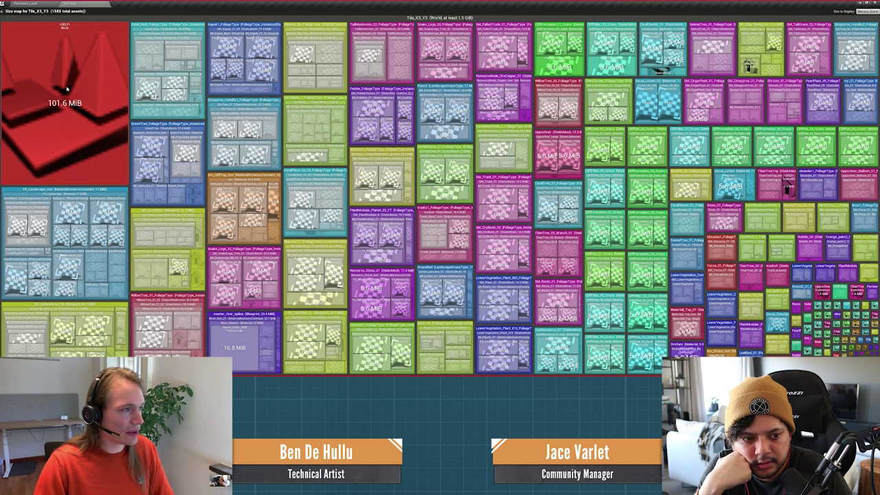
{"action": "left_click", "coordinate": [88, 105]}
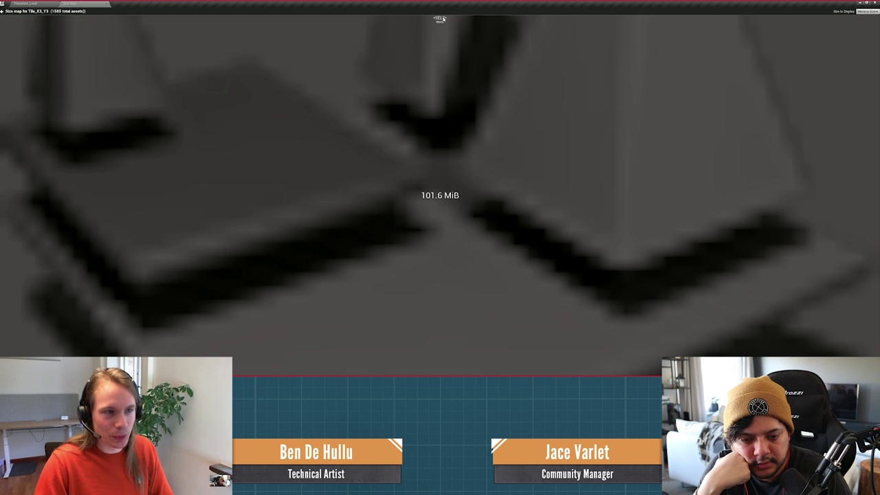
{"action": "scroll", "coordinate": [529, 156], "scroll_direction": "down", "scroll_amount": 1}
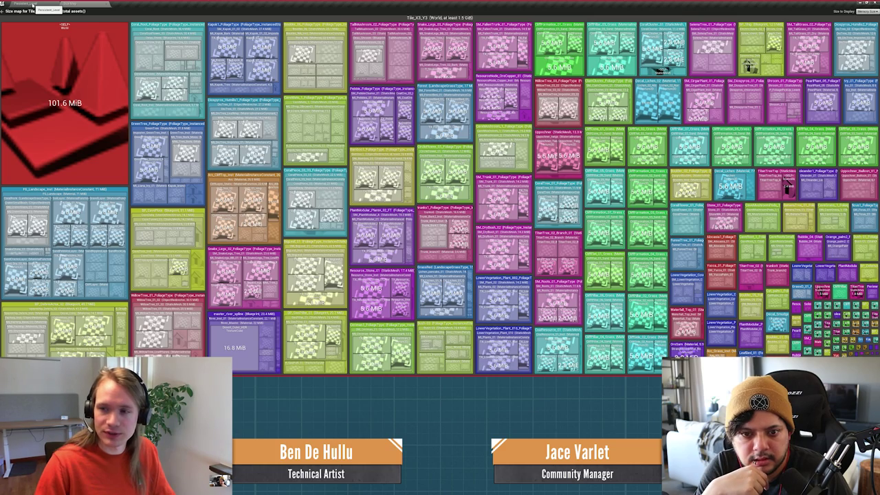
- Return to the Persistent_Level editor, load the Tile_X3_Y3 level and minimize the Levels window
{"action": "left_click", "coordinate": [32, 5]}
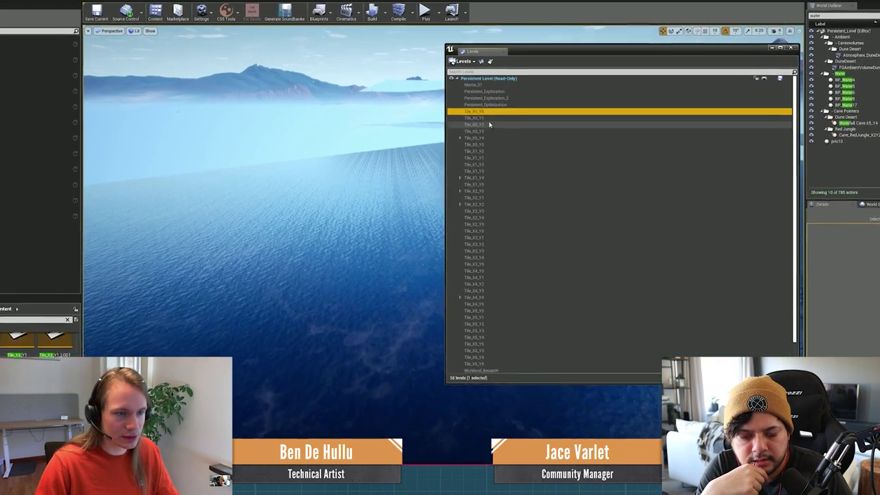
{"action": "left_click", "coordinate": [492, 119]}
{"action": "left_click", "coordinate": [491, 105]}
{"action": "left_click", "coordinate": [489, 111]}
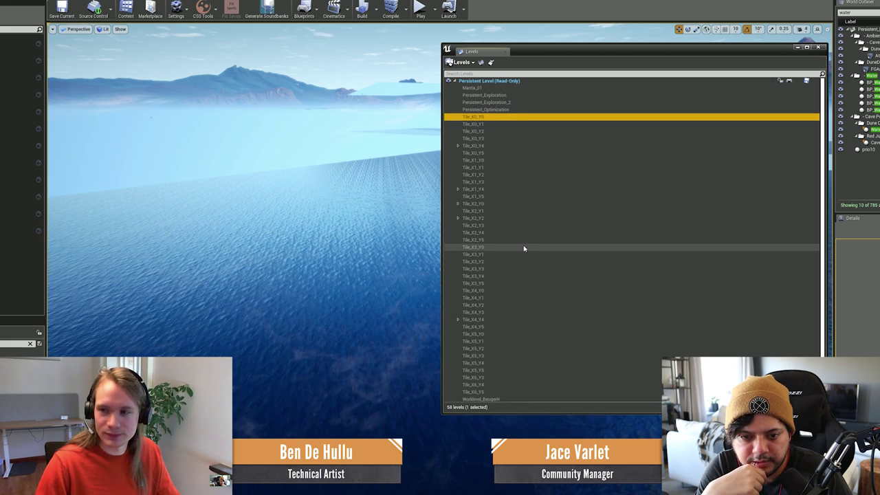
{"action": "double_click", "coordinate": [499, 268]}
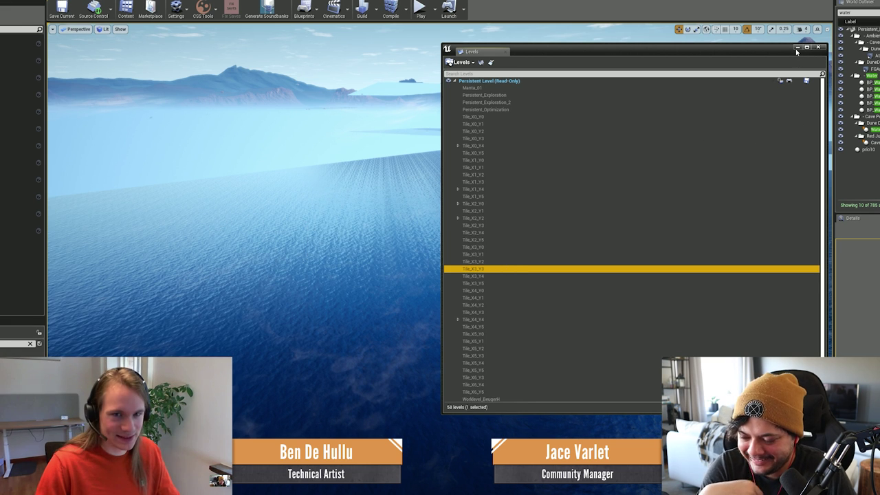
{"action": "left_click", "coordinate": [539, 313]}
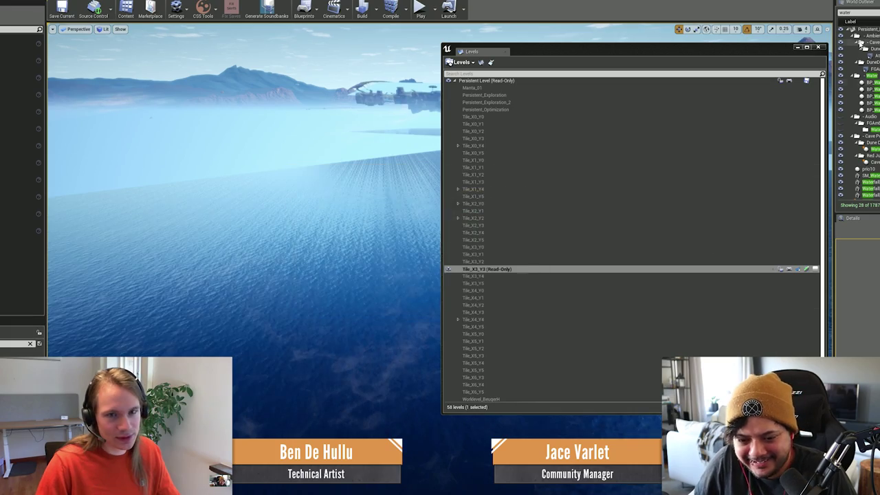
{"action": "left_click", "coordinate": [798, 47]}
- Focus on a cliff pillar in the loaded tile and hide the water surface obstructing the terrain
{"action": "right_click_drag", "start_coordinate": [571, 147], "coordinate": [601, 122]}
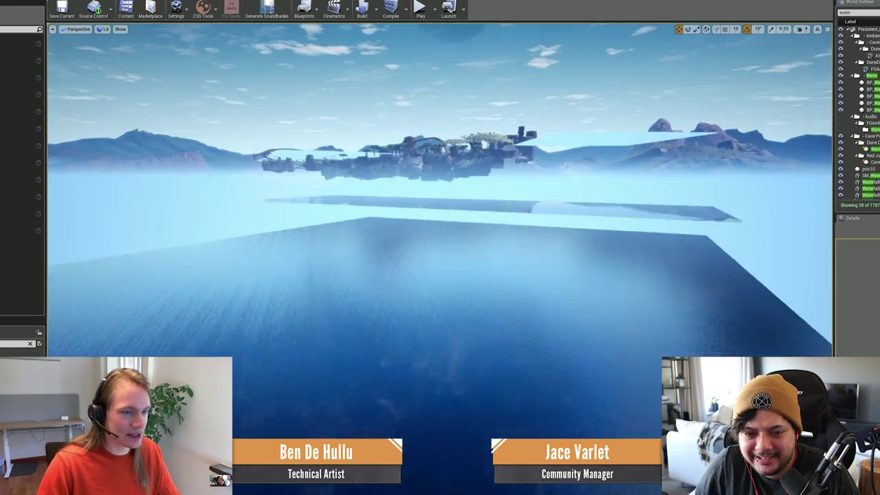
{"action": "left_click", "coordinate": [414, 157]}
{"action": "key", "text": "f"}
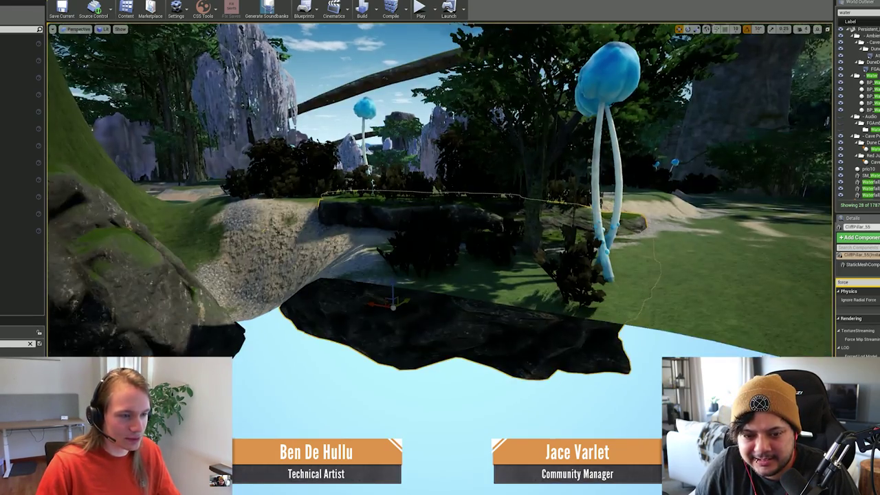
{"action": "right_click_drag", "start_coordinate": [414, 157], "coordinate": [309, 289]}
{"action": "left_click", "coordinate": [227, 220]}
{"action": "key", "text": "h"}
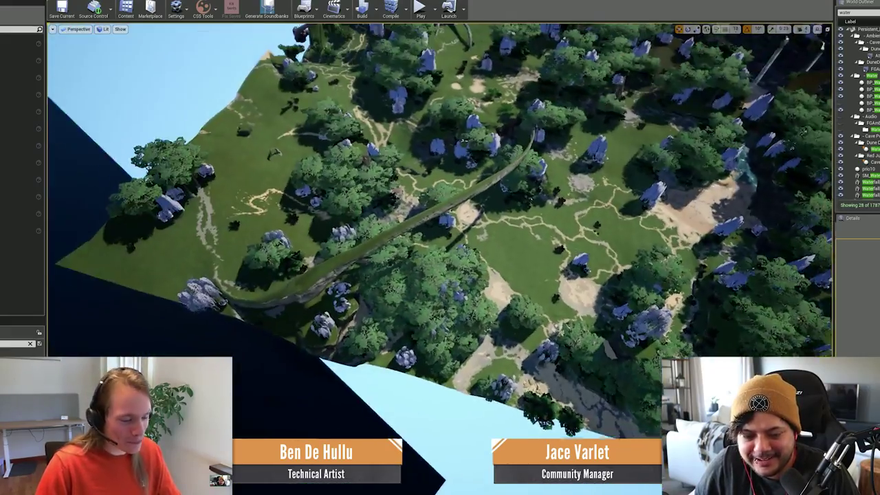
- Survey the loaded tile from above, examining its forest, grass paths, rock formations, cliffs and waterfalls
{"action": "right_click_drag", "start_coordinate": [467, 231], "coordinate": [350, 186]}
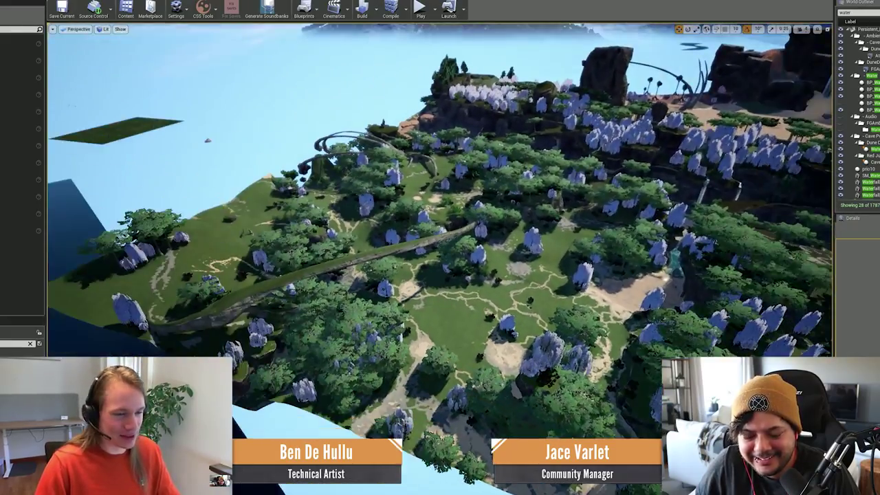
{"action": "right_click_drag", "start_coordinate": [399, 282], "coordinate": [440, 268]}
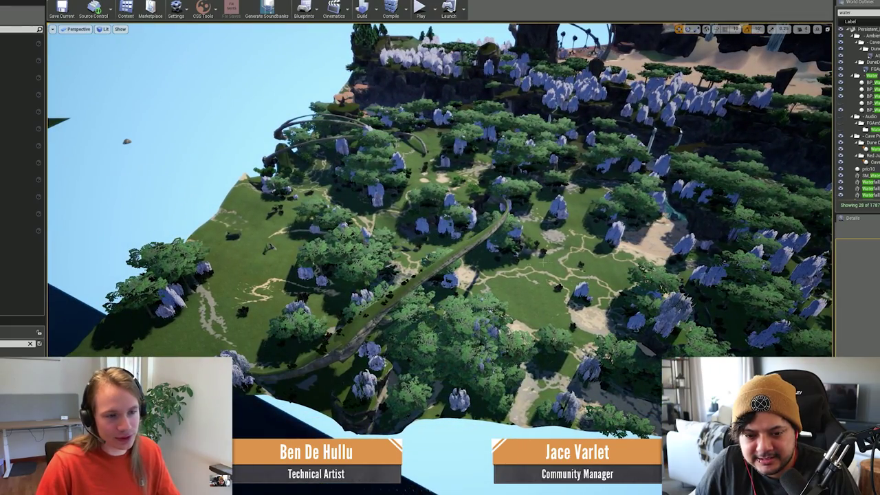
{"action": "right_click_drag", "start_coordinate": [545, 262], "coordinate": [613, 265]}
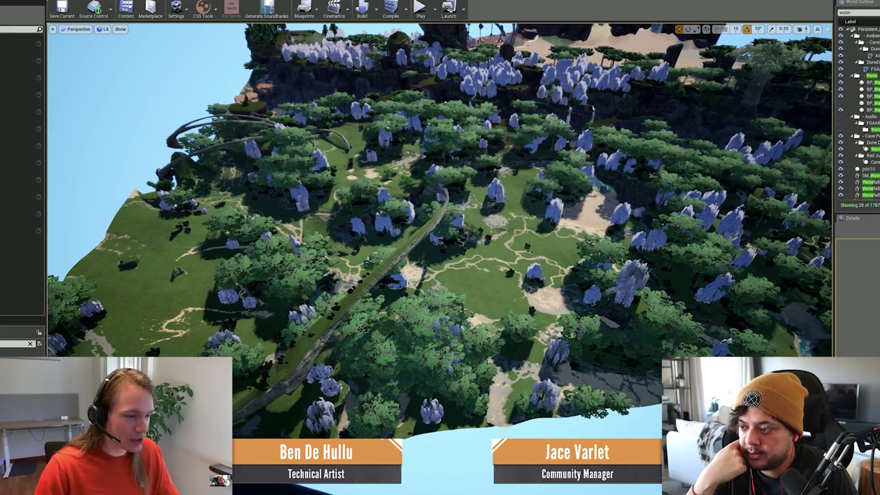
{"action": "key", "text": "a"}
{"action": "mouse_move", "coordinate": [512, 222]}
{"action": "right_mouse_down"}
{"action": "mouse_move", "coordinate": [535, 251]}
{"action": "mouse_move", "coordinate": [526, 213]}
{"action": "right_mouse_up"}
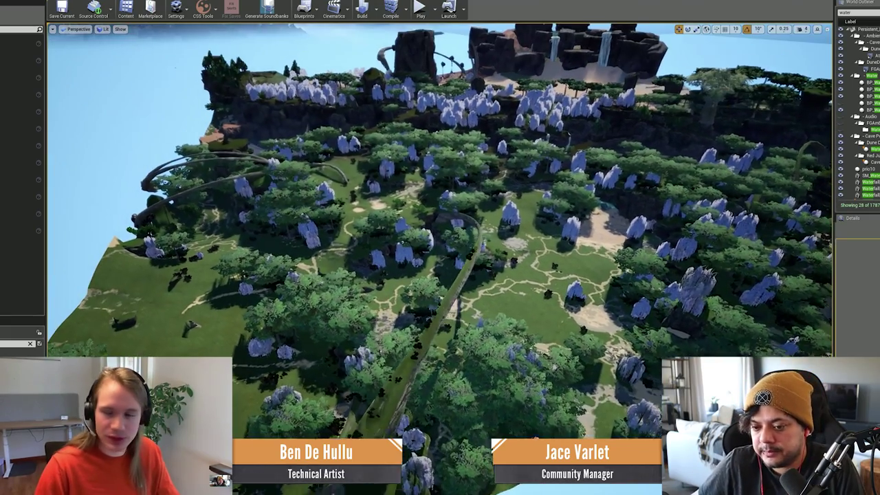
{"action": "right_click_drag", "start_coordinate": [453, 255], "coordinate": [454, 254]}
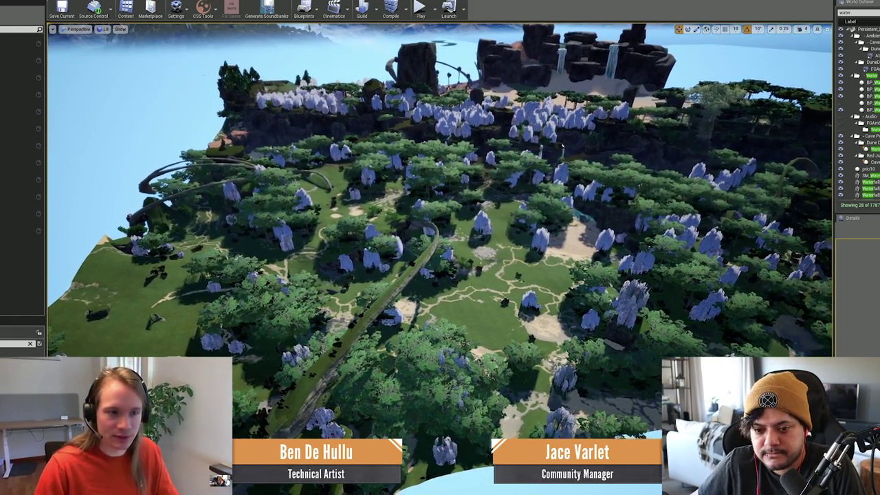
{"action": "right_click_drag", "start_coordinate": [501, 155], "coordinate": [501, 143]}
{"action": "key", "text": "s"}
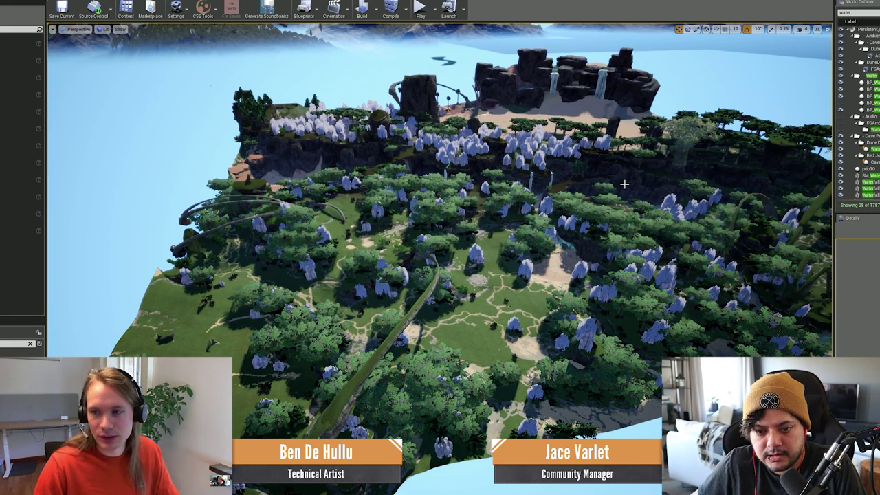
{"action": "key", "text": "w"}
{"action": "mouse_move", "coordinate": [440, 207]}
{"action": "right_mouse_down"}
{"action": "mouse_move", "coordinate": [429, 208]}
{"action": "mouse_move", "coordinate": [509, 230]}
{"action": "mouse_move", "coordinate": [411, 234]}
{"action": "mouse_move", "coordinate": [456, 226]}
{"action": "mouse_move", "coordinate": [444, 229]}
{"action": "mouse_move", "coordinate": [444, 240]}
{"action": "mouse_move", "coordinate": [442, 205]}
{"action": "right_mouse_up"}
{"action": "key", "text": "w"}
{"action": "key", "text": "w"}
{"action": "key", "text": "q"}
{"action": "key", "text": "s"}
{"action": "right_click_drag", "start_coordinate": [517, 189], "coordinate": [604, 255]}
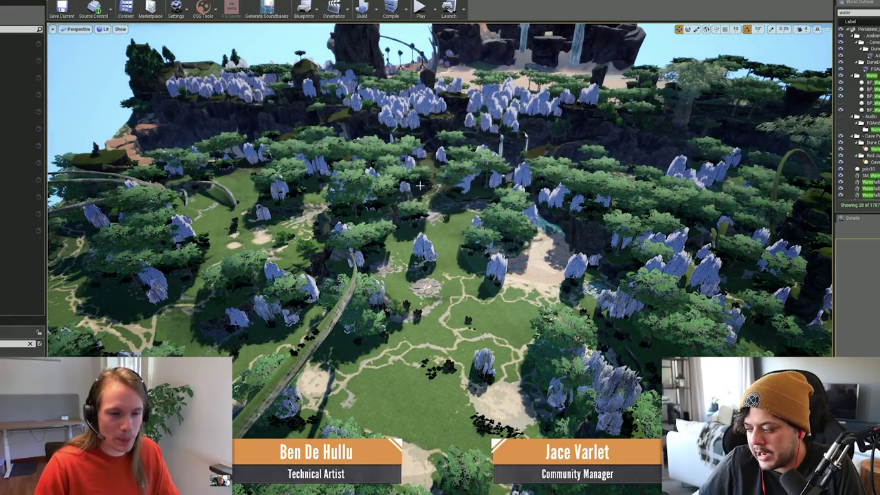
- Look over the remaining forest clearings and the ridge of tall rock formations in the loaded tile
{"action": "right_click_drag", "start_coordinate": [598, 221], "coordinate": [559, 207]}
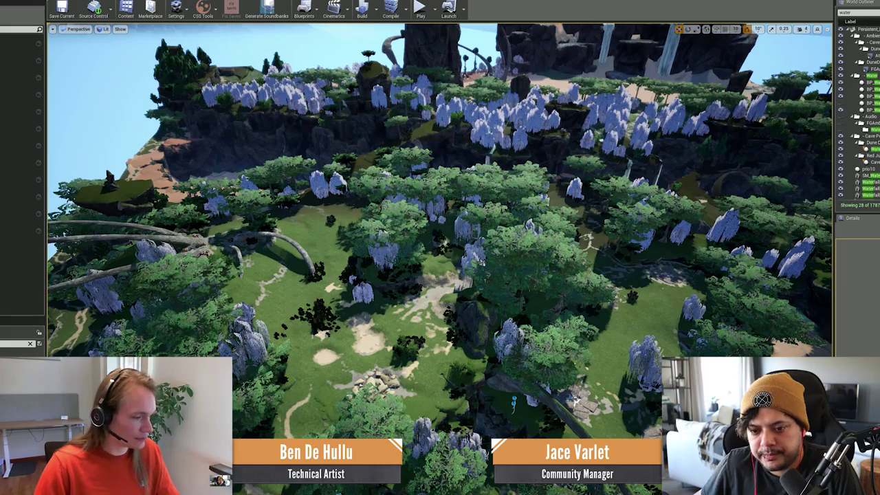
{"action": "right_click_drag", "start_coordinate": [150, 275], "coordinate": [155, 281]}
{"action": "right_click_drag", "start_coordinate": [561, 212], "coordinate": [561, 200]}
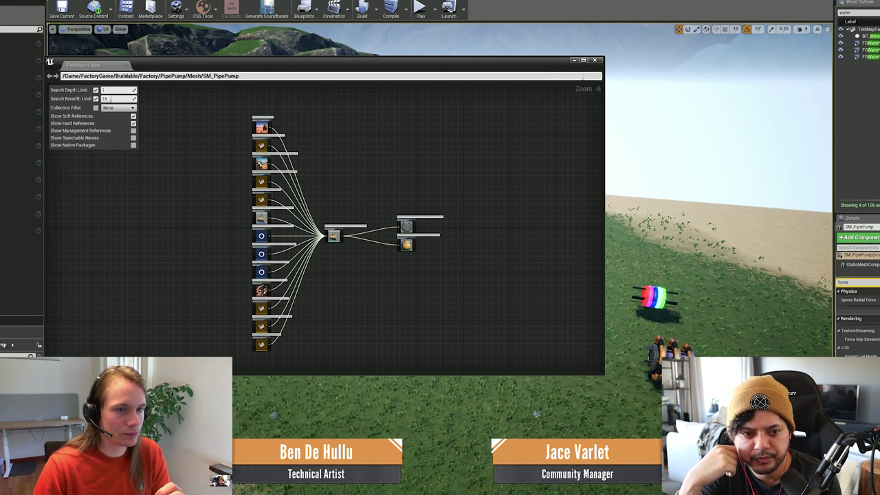
- Close the Reference Viewer of SM_PipePump and bring the pump and pipe test meshes into view
{"action": "left_click", "coordinate": [595, 61]}
{"action": "right_click_drag", "start_coordinate": [536, 179], "coordinate": [529, 237]}
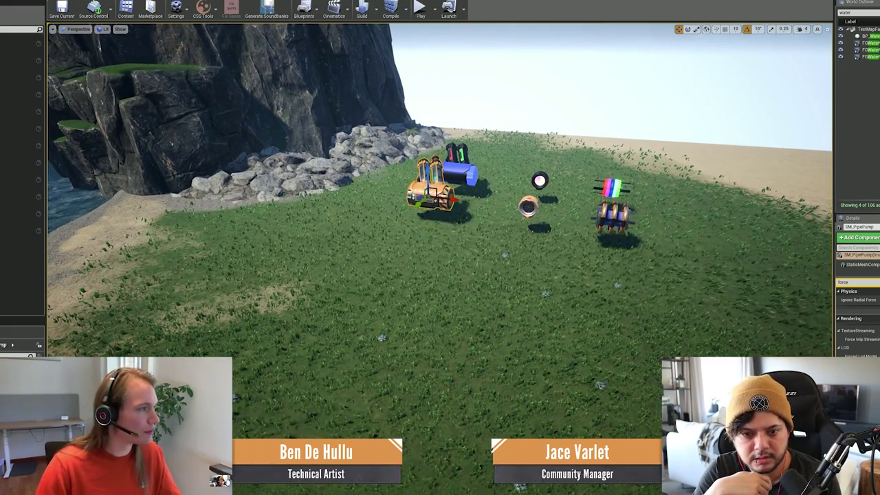
- Switch to the AverageMS report in the browser and filter the Factory Test stats to the ++FactoryGame task-Optimization branch
{"action": "key", "text": "alt+Tab"}
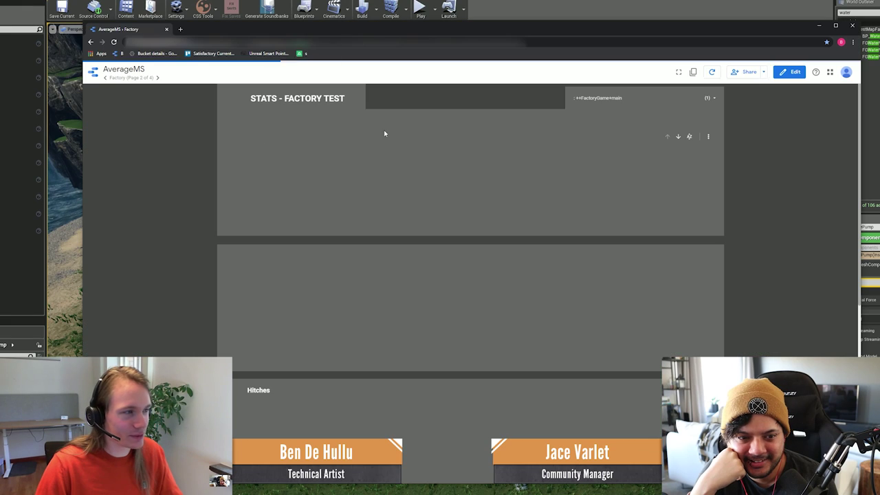
{"action": "left_click", "coordinate": [704, 99]}
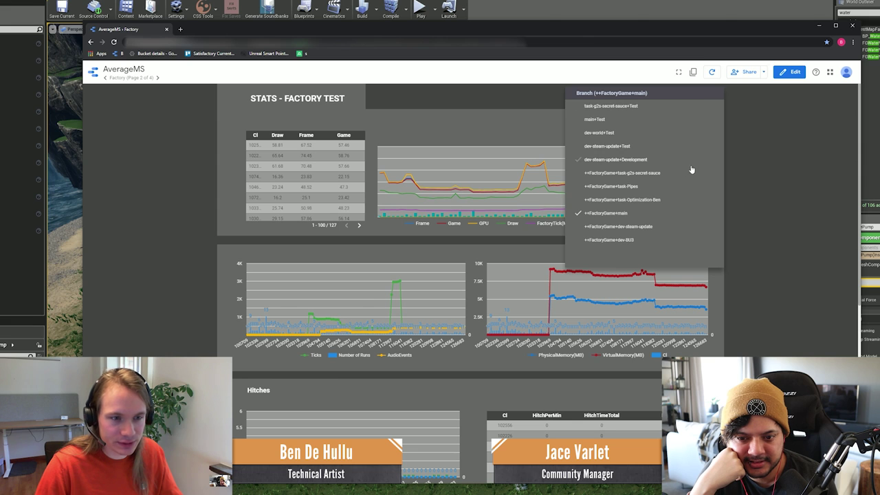
{"action": "left_click", "coordinate": [749, 173]}
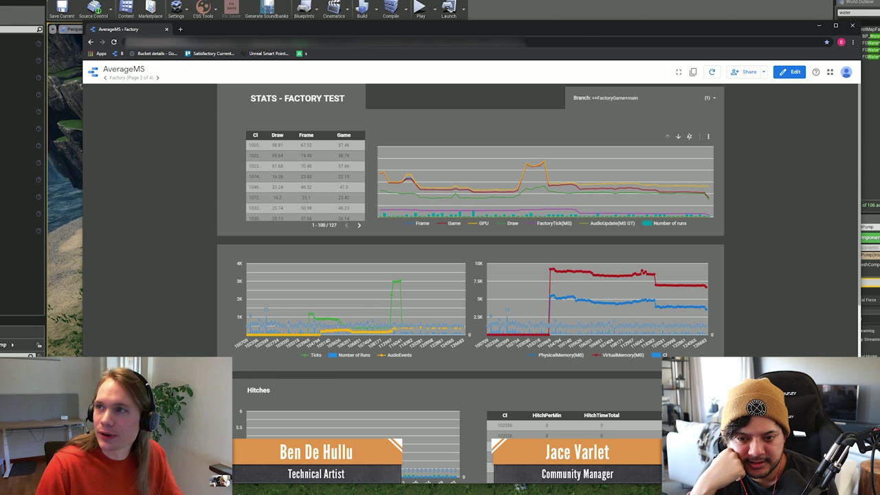
{"action": "left_click", "coordinate": [584, 104]}
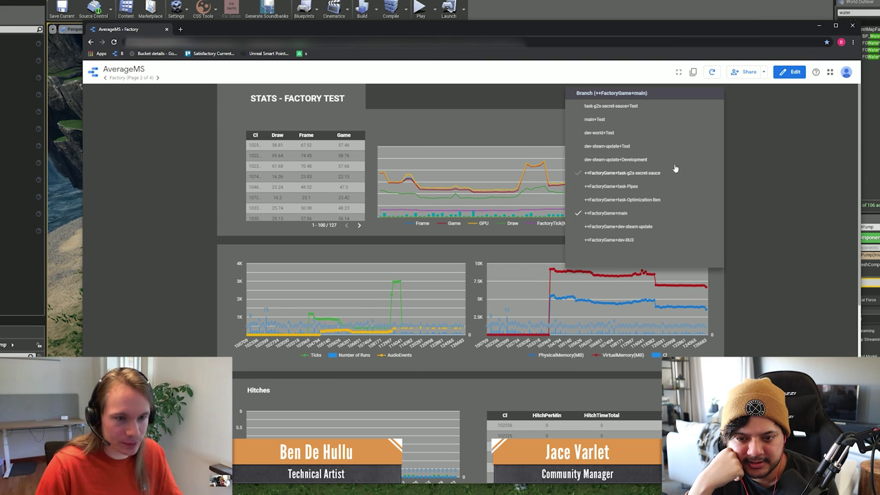
{"action": "left_click", "coordinate": [628, 199]}
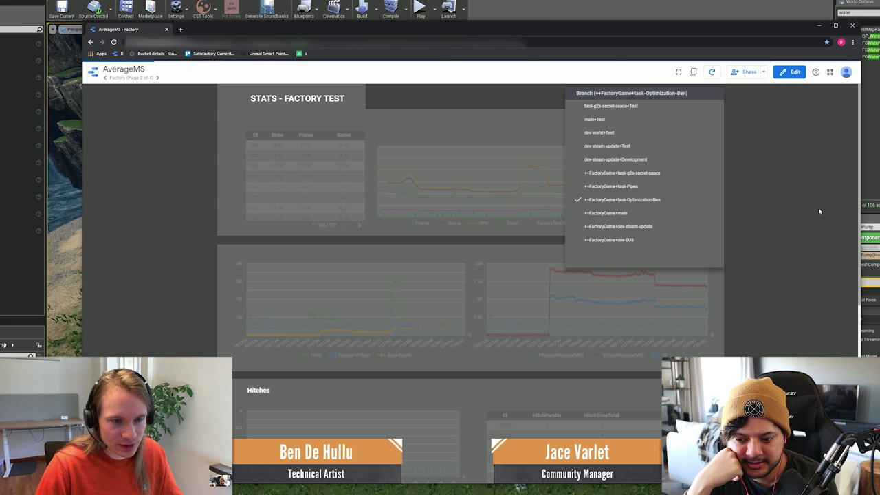
{"action": "left_click", "coordinate": [818, 211]}
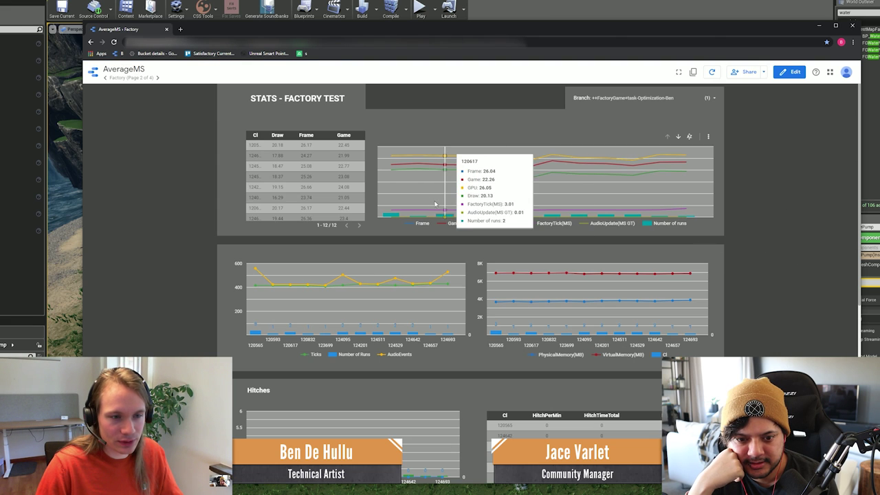
- Filter the Factory Test stats to the dev-world+Test branch, inspect the frame time chart and return to the Unreal Editor
{"action": "left_click", "coordinate": [609, 102]}
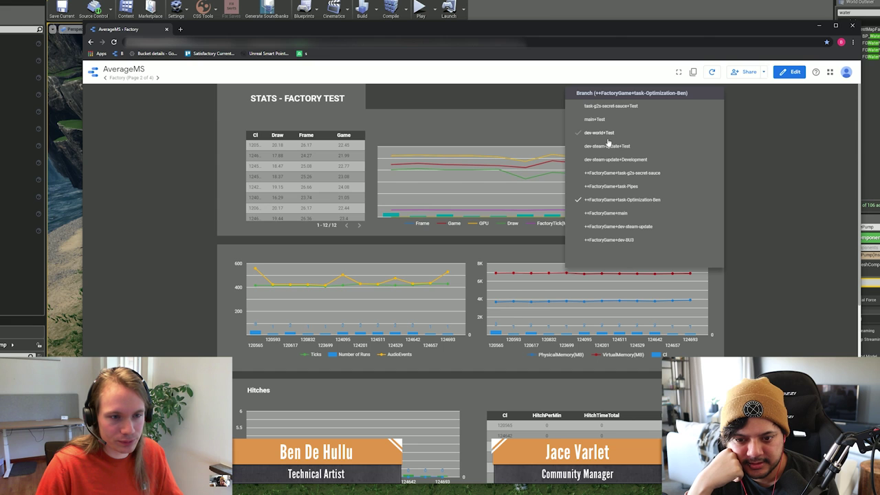
{"action": "left_click", "coordinate": [607, 137]}
{"action": "left_click", "coordinate": [789, 232]}
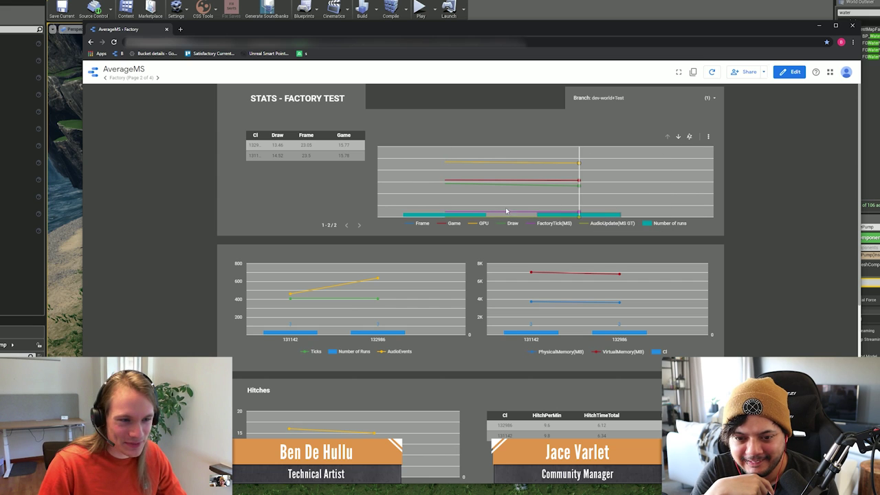
{"action": "left_click", "coordinate": [688, 98]}
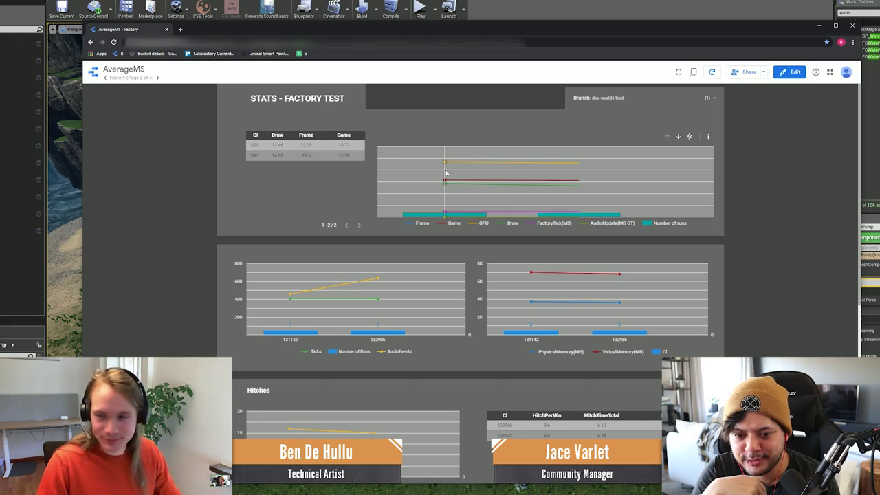
{"action": "left_click", "coordinate": [528, 12]}
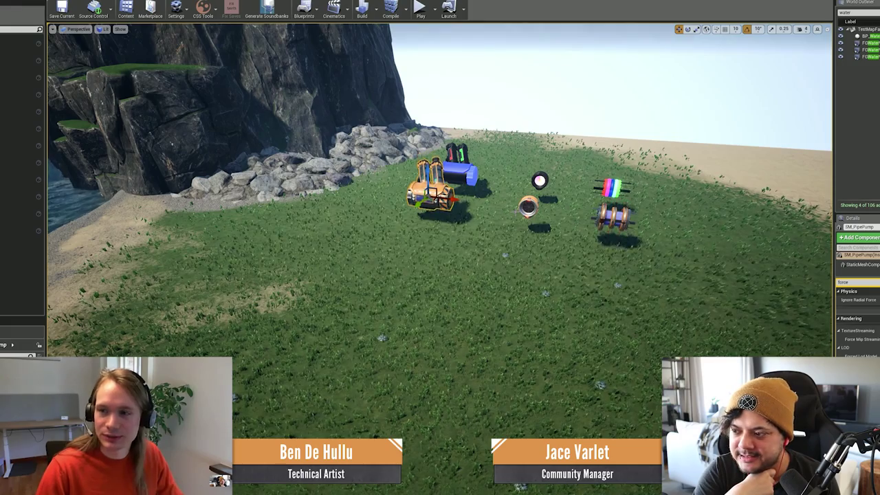
- Place the SM_OilRefinery_01 static mesh on the grass beside the pipe and pump test meshes
{"action": "right_click_drag", "start_coordinate": [517, 212], "coordinate": [538, 232]}
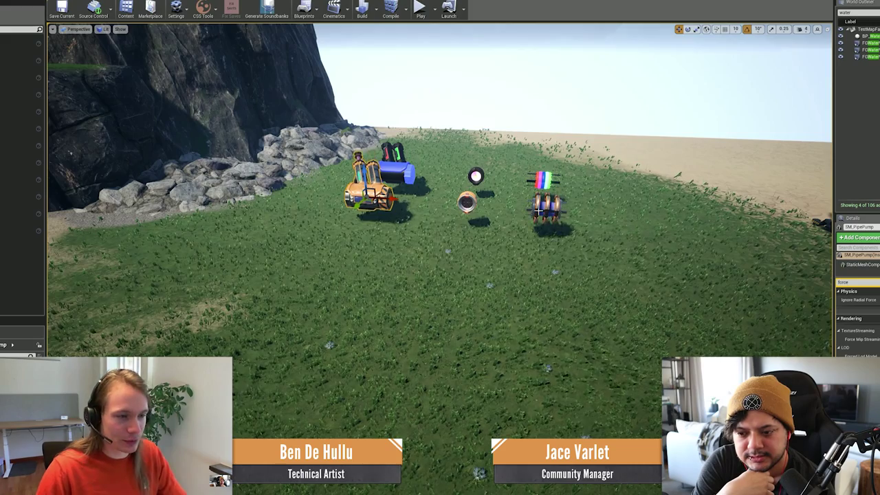
{"action": "right_click_drag", "start_coordinate": [538, 212], "coordinate": [552, 185]}
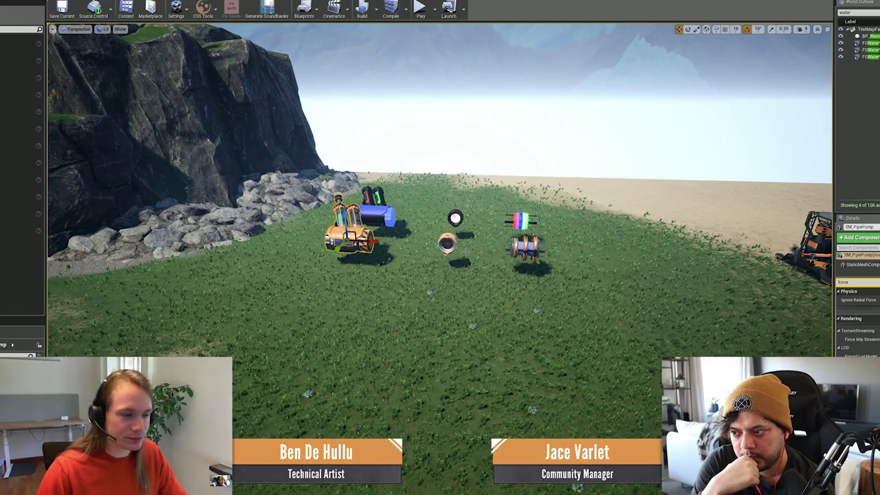
{"action": "right_click_drag", "start_coordinate": [465, 252], "coordinate": [535, 221]}
{"action": "right_click_drag", "start_coordinate": [467, 206], "coordinate": [337, 179]}
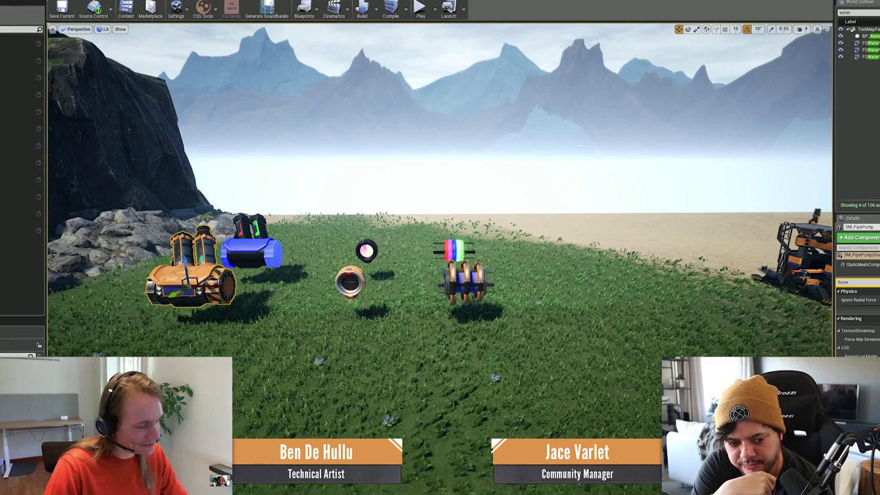
{"action": "key", "text": "ctrl+b"}
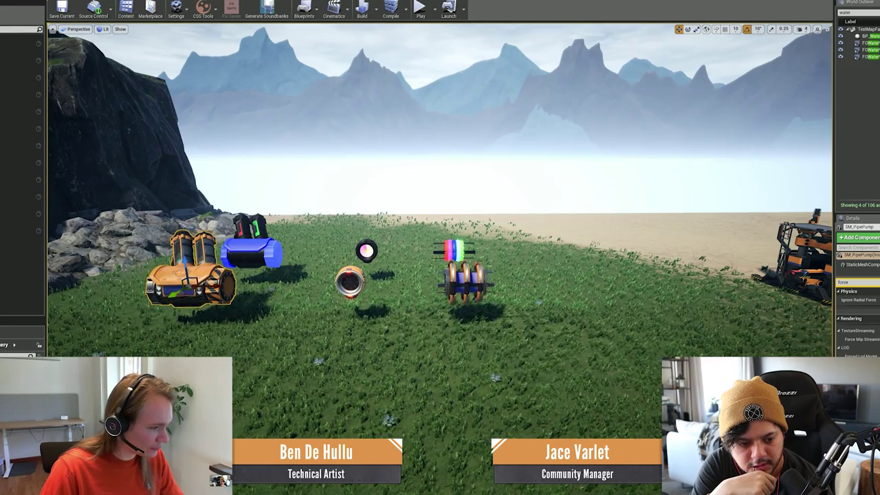
{"action": "left_click_drag", "start_coordinate": [20, 412], "coordinate": [697, 324]}
{"action": "right_click_drag", "start_coordinate": [549, 329], "coordinate": [571, 329]}
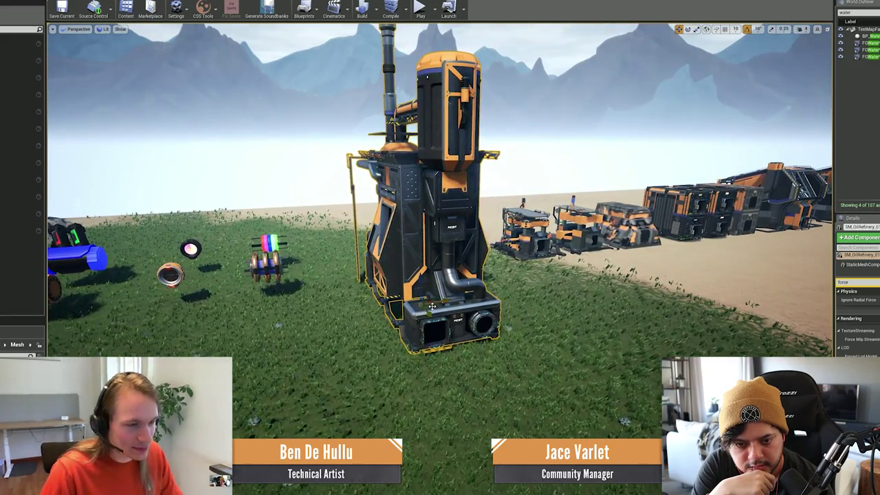
{"action": "left_click_drag", "start_coordinate": [431, 307], "coordinate": [551, 322]}
{"action": "right_click_drag", "start_coordinate": [551, 323], "coordinate": [605, 323]}
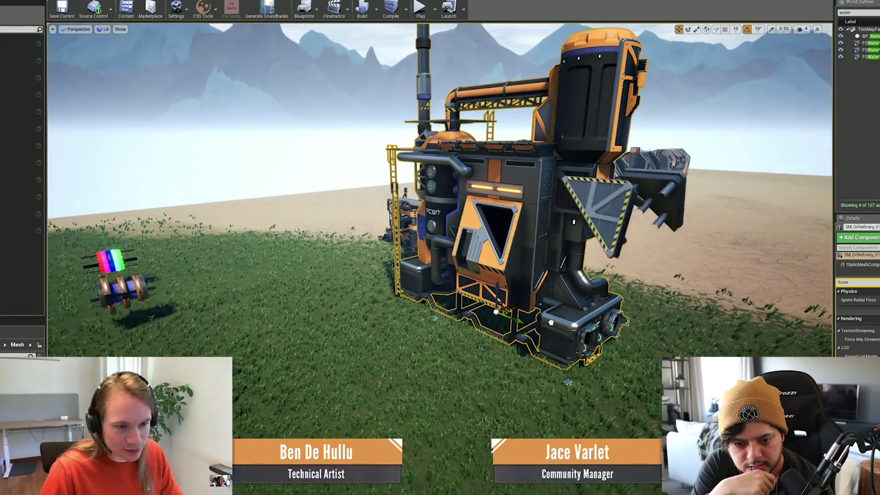
- Add the SK_OilRefinery skeletal mesh and align it with the static refinery by copying over the static mesh's location
{"action": "left_click", "coordinate": [612, 265]}
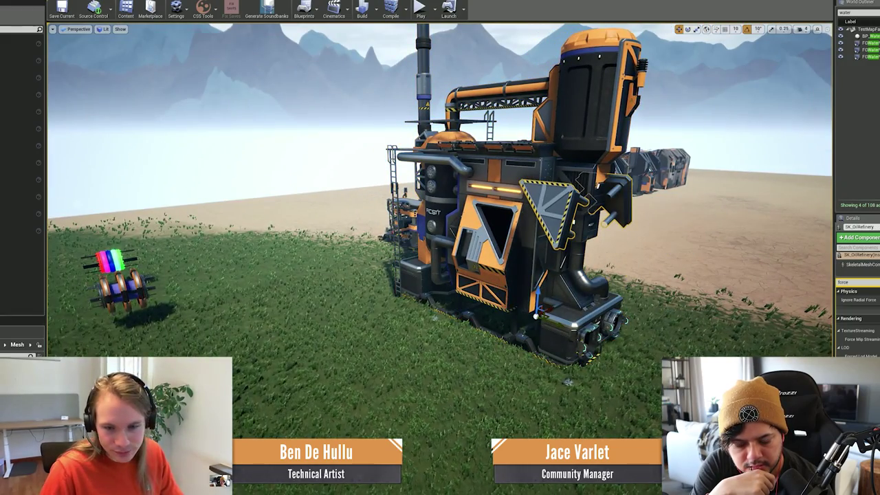
{"action": "left_click", "coordinate": [434, 257]}
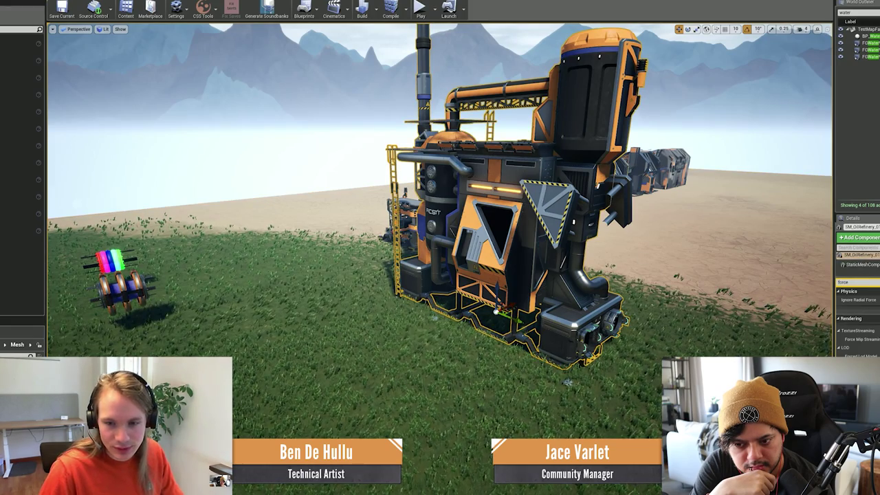
{"action": "right_click_drag", "start_coordinate": [791, 269], "coordinate": [818, 272]}
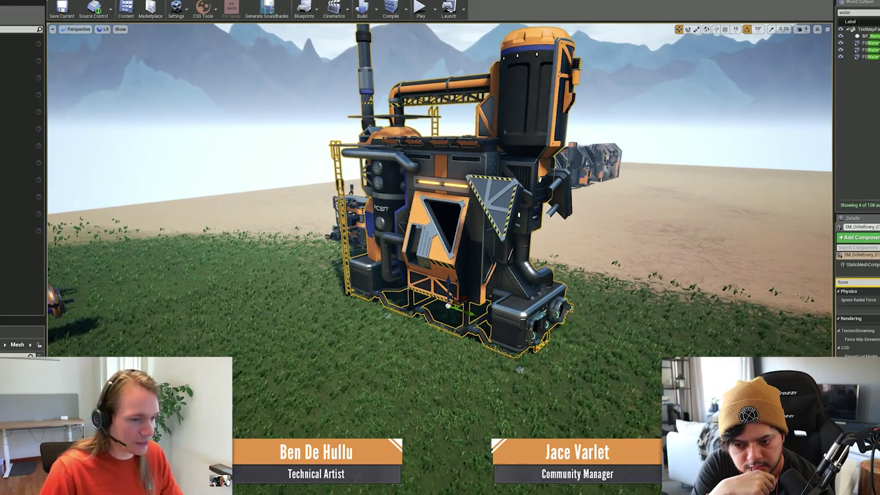
{"action": "left_click", "coordinate": [879, 283]}
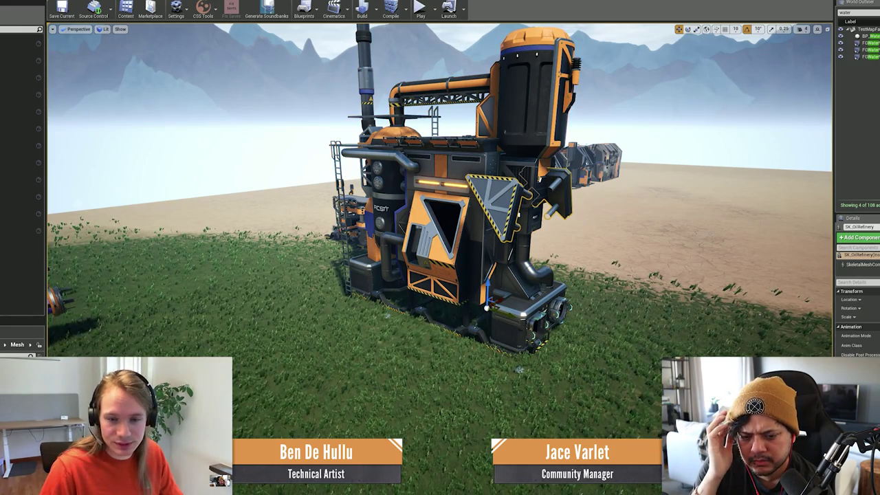
{"action": "right_click", "coordinate": [851, 303]}
{"action": "left_click", "coordinate": [869, 316]}
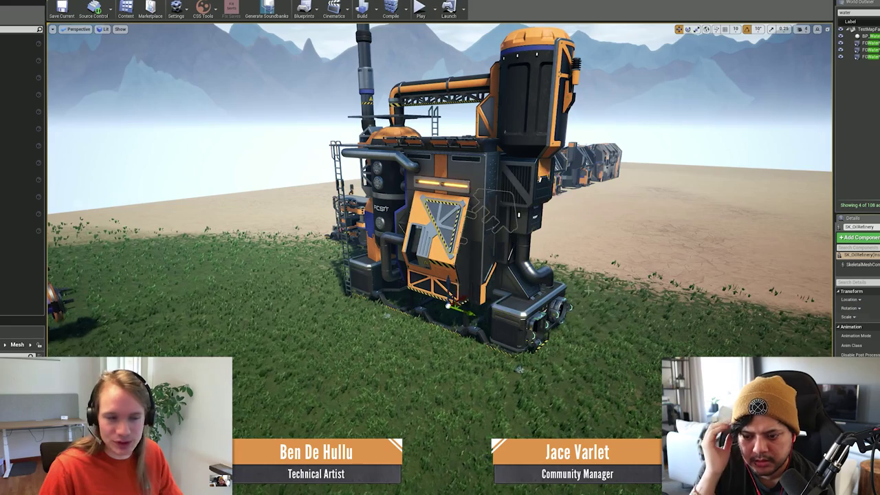
- Open SM_OilRefinery_01 in the Static Mesh Editor and arrange its window beside the refinery in the level
{"action": "right_click_drag", "start_coordinate": [507, 274], "coordinate": [548, 275]}
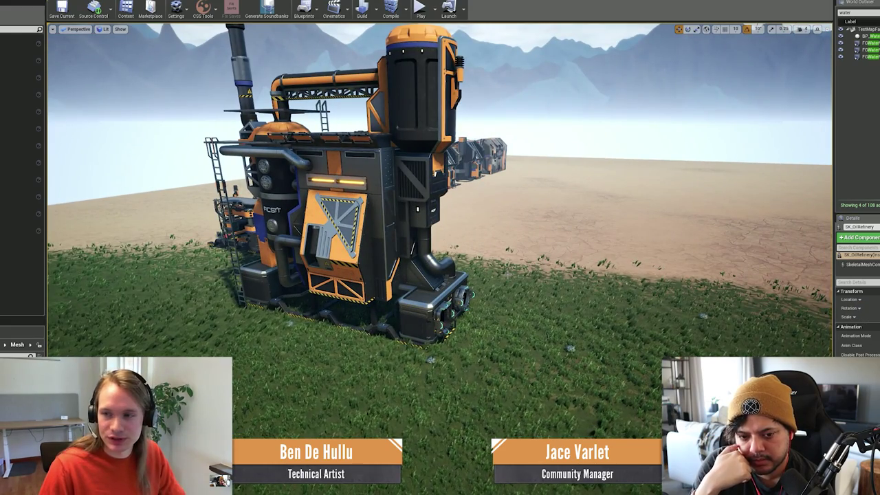
{"action": "right_click_drag", "start_coordinate": [385, 260], "coordinate": [333, 245]}
{"action": "right_click_drag", "start_coordinate": [461, 265], "coordinate": [406, 267]}
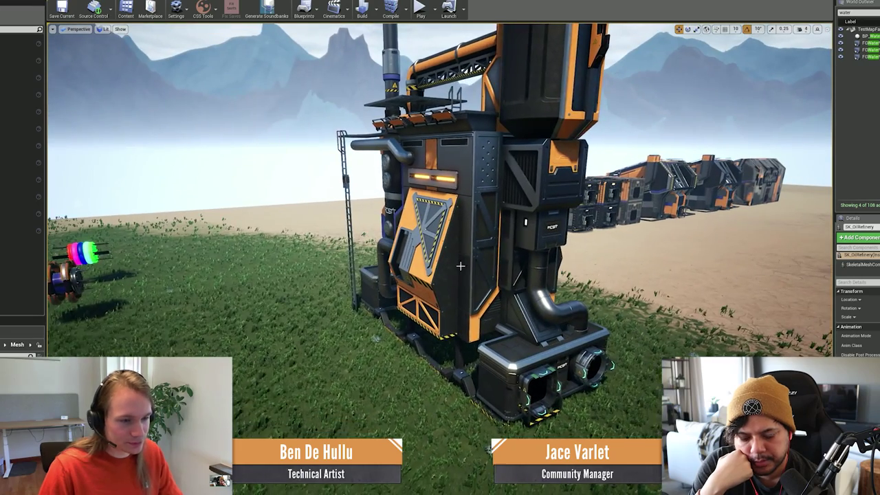
{"action": "left_click", "coordinate": [466, 266]}
{"action": "key", "text": "ctrl+e"}
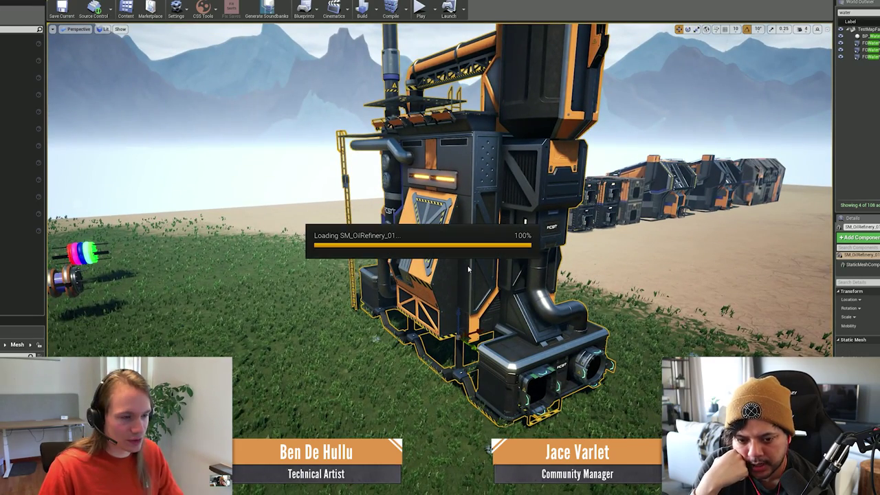
{"action": "left_click_drag", "start_coordinate": [798, 111], "coordinate": [552, 34]}
{"action": "left_click_drag", "start_coordinate": [721, 233], "coordinate": [879, 232]}
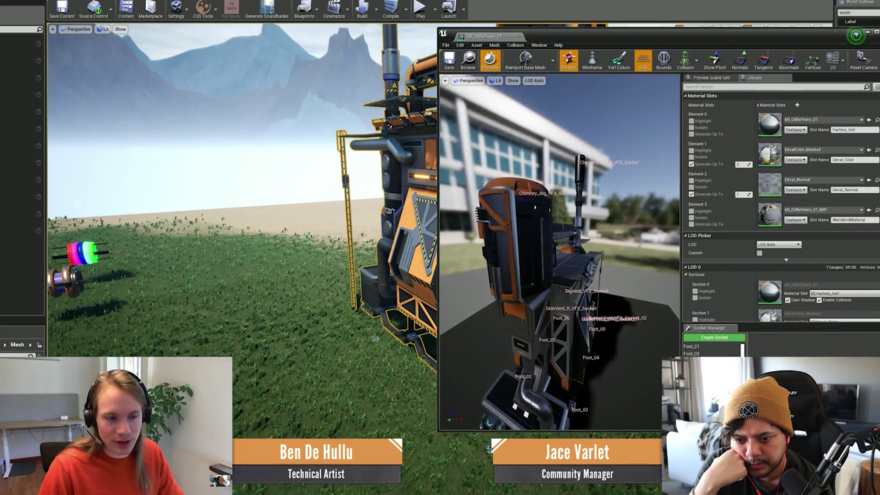
- Widen the mesh editor and examine the refinery in its preview from several angles, comparing unlit and lit shading
{"action": "mouse_move", "coordinate": [543, 262]}
{"action": "left_mouse_down"}
{"action": "mouse_move", "coordinate": [590, 263]}
{"action": "mouse_move", "coordinate": [553, 264]}
{"action": "left_mouse_up"}
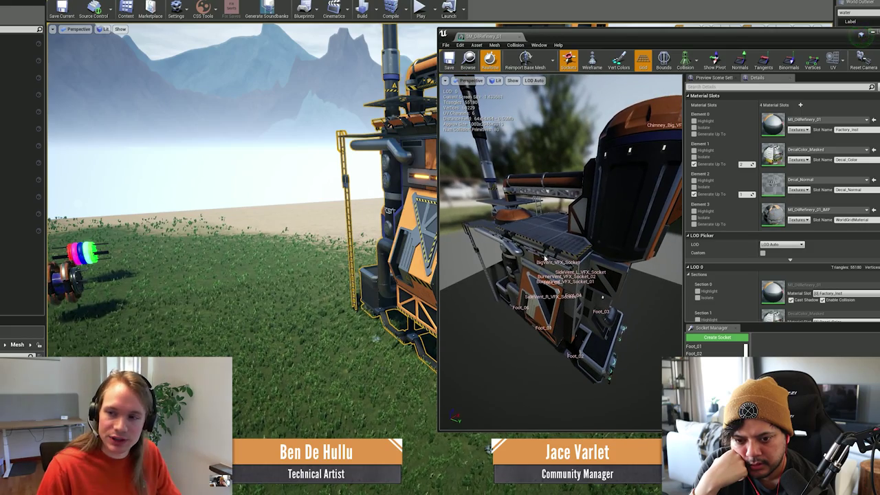
{"action": "scroll", "coordinate": [545, 258], "scroll_direction": "down", "scroll_amount": 5}
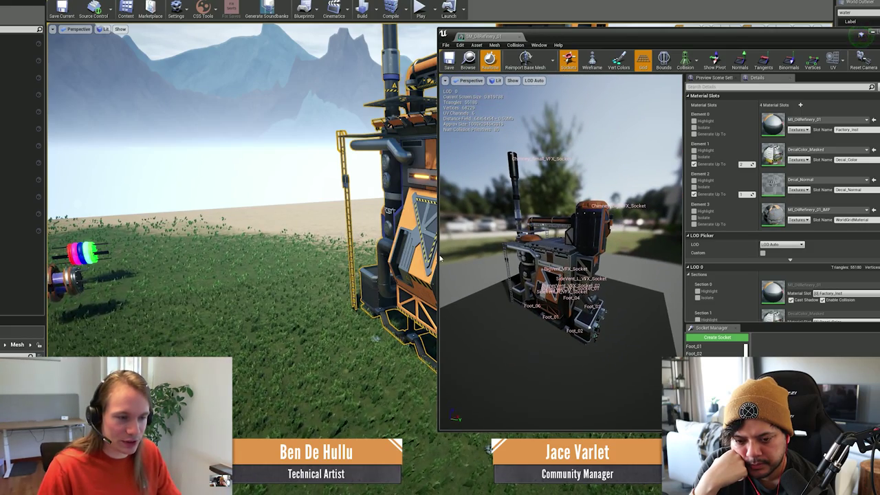
{"action": "left_click_drag", "start_coordinate": [438, 254], "coordinate": [378, 254]}
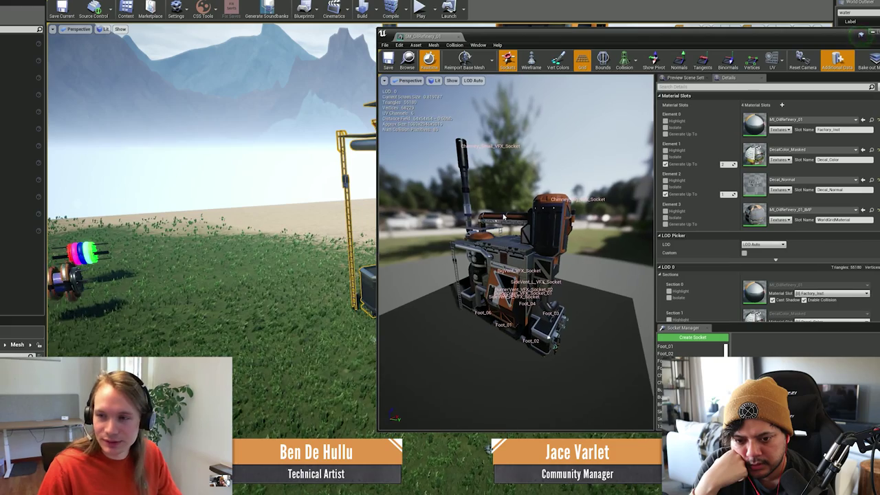
{"action": "left_click_drag", "start_coordinate": [504, 218], "coordinate": [532, 273]}
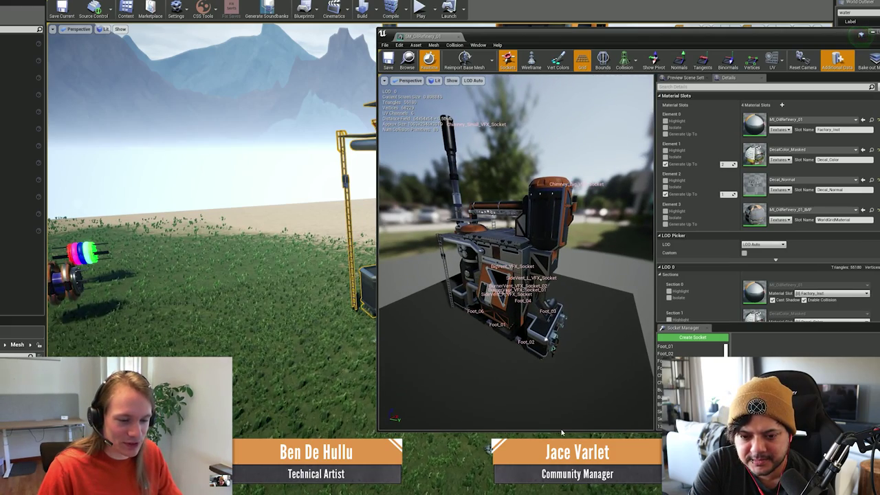
{"action": "scroll", "coordinate": [567, 305], "scroll_direction": "up", "scroll_amount": 2}
{"action": "key", "text": "alt+3"}
{"action": "key", "text": "alt+4"}
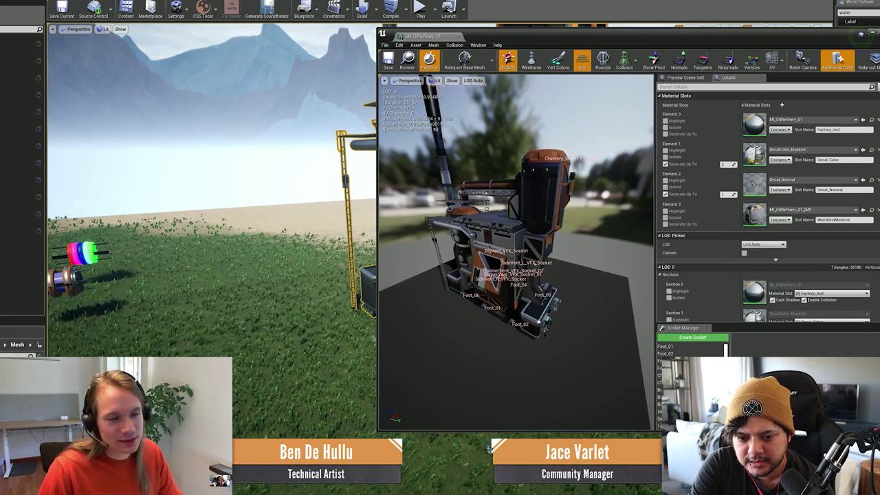
{"action": "mouse_move", "coordinate": [566, 303]}
{"action": "left_mouse_down"}
{"action": "mouse_move", "coordinate": [555, 292]}
{"action": "mouse_move", "coordinate": [584, 296]}
{"action": "mouse_move", "coordinate": [579, 308]}
{"action": "mouse_move", "coordinate": [574, 303]}
{"action": "left_mouse_up"}
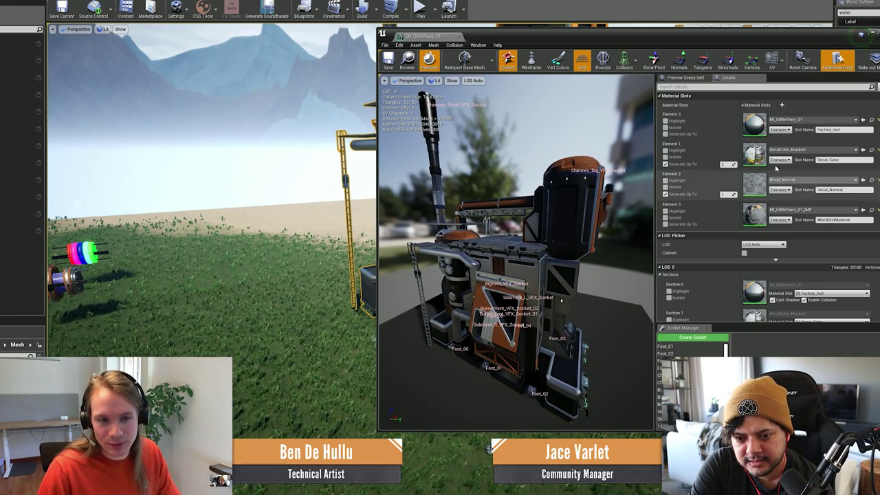
{"action": "left_click_drag", "start_coordinate": [460, 251], "coordinate": [454, 227]}
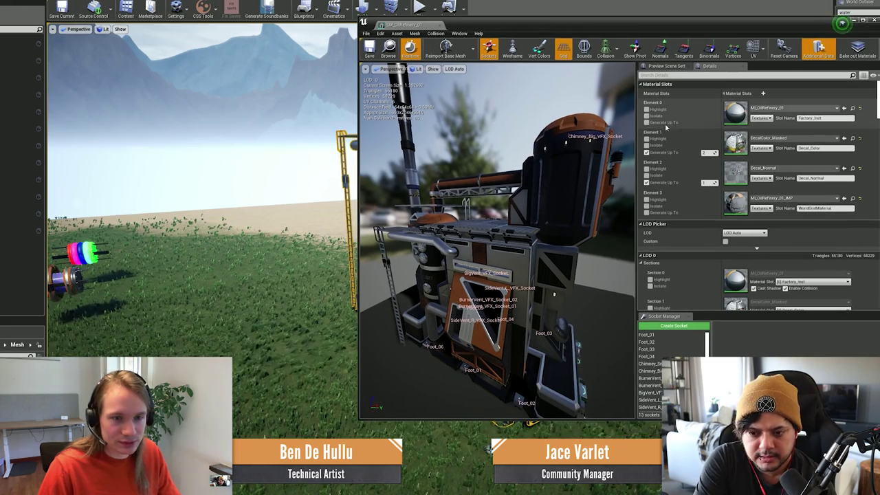
- Examine the refinery in the mesh editor's preview, moving the window as needed, and minimise it to inspect the refinery up close in the level
{"action": "left_click_drag", "start_coordinate": [557, 293], "coordinate": [571, 298]}
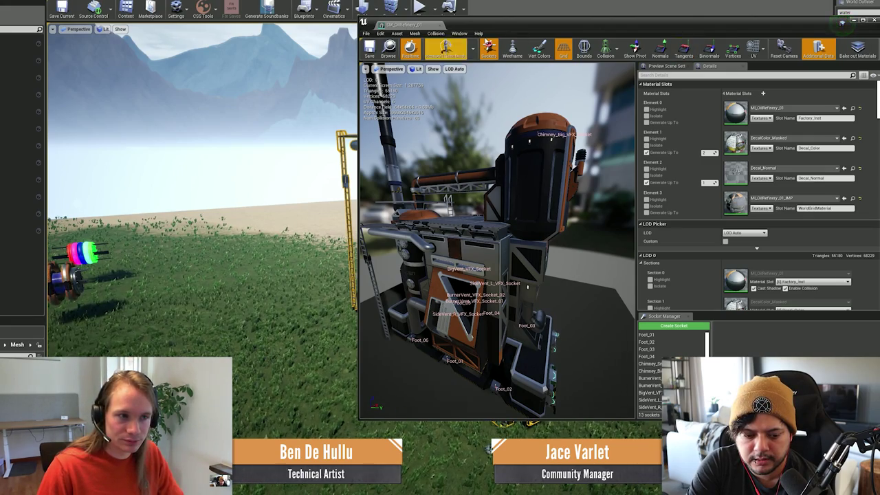
{"action": "left_click_drag", "start_coordinate": [512, 33], "coordinate": [374, 39]}
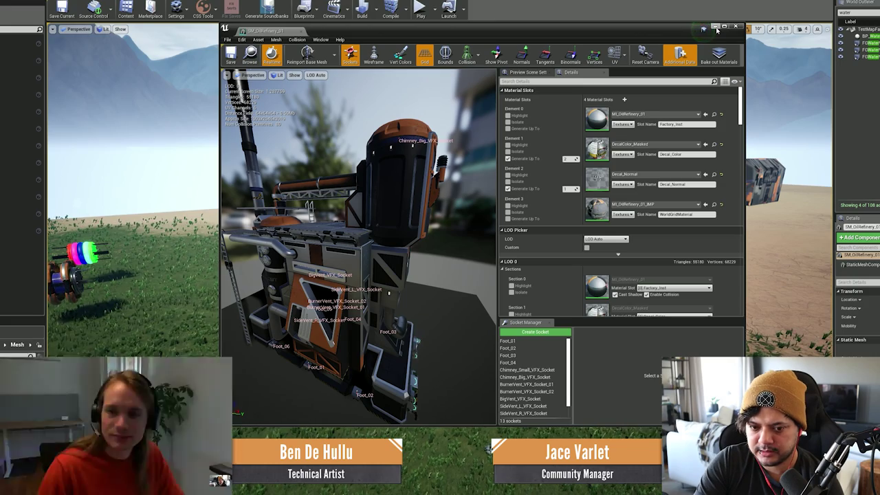
{"action": "right_click_drag", "start_coordinate": [440, 222], "coordinate": [410, 237]}
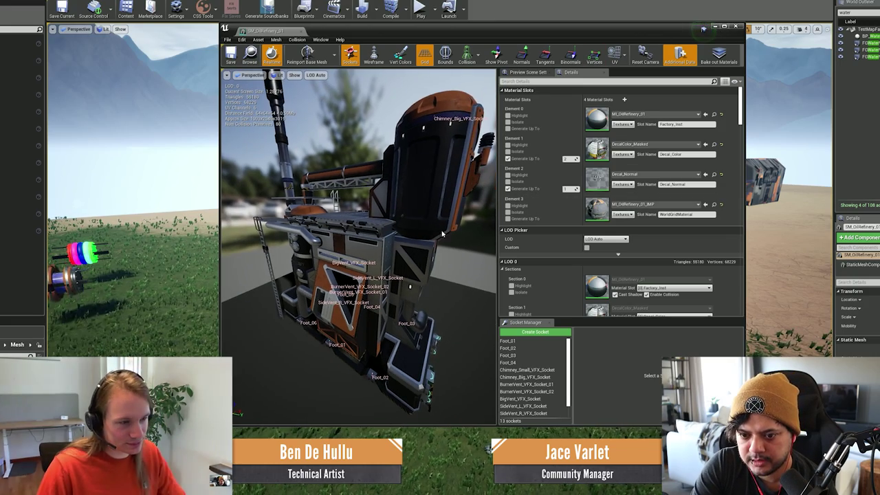
{"action": "left_click", "coordinate": [716, 27]}
{"action": "key", "text": "w"}
{"action": "right_click_drag", "start_coordinate": [584, 173], "coordinate": [614, 194]}
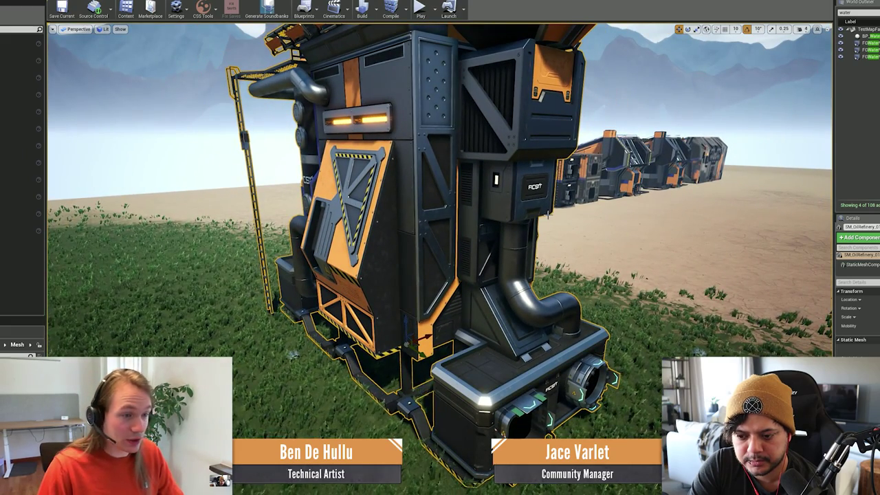
- Select both refinery meshes in the level, open the Build_OilRefinery Blueprint and enlarge its window and component list
{"action": "left_click", "coordinate": [426, 202], "text": "ctrl"}
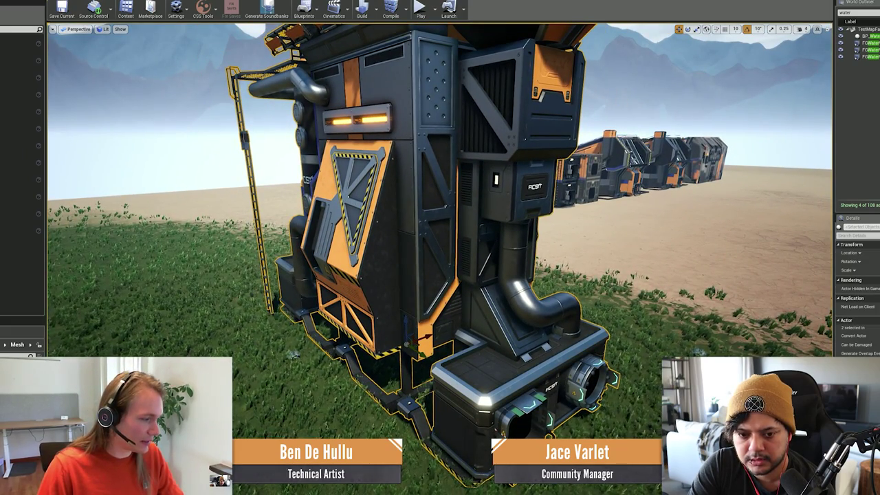
{"action": "key", "text": "ctrl+b"}
{"action": "key", "text": "ctrl+e"}
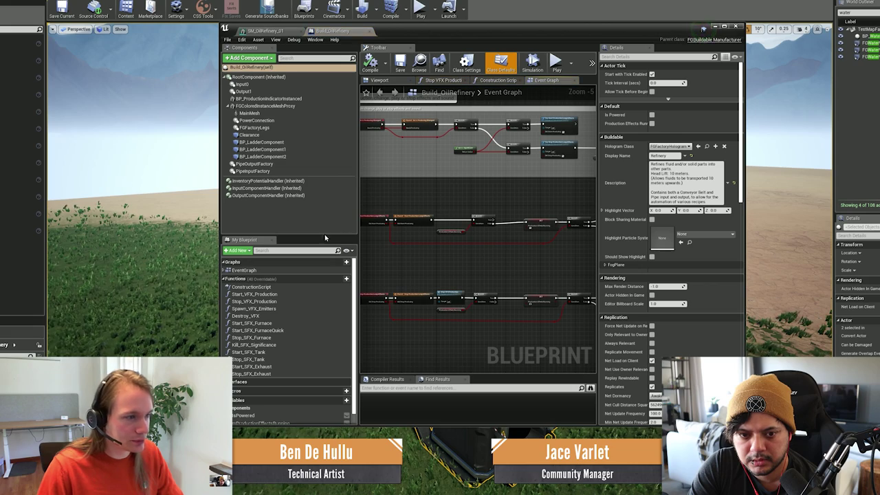
{"action": "left_click_drag", "start_coordinate": [744, 426], "coordinate": [832, 447]}
{"action": "left_click_drag", "start_coordinate": [379, 303], "coordinate": [398, 304]}
{"action": "right_click_drag", "start_coordinate": [466, 302], "coordinate": [469, 316]}
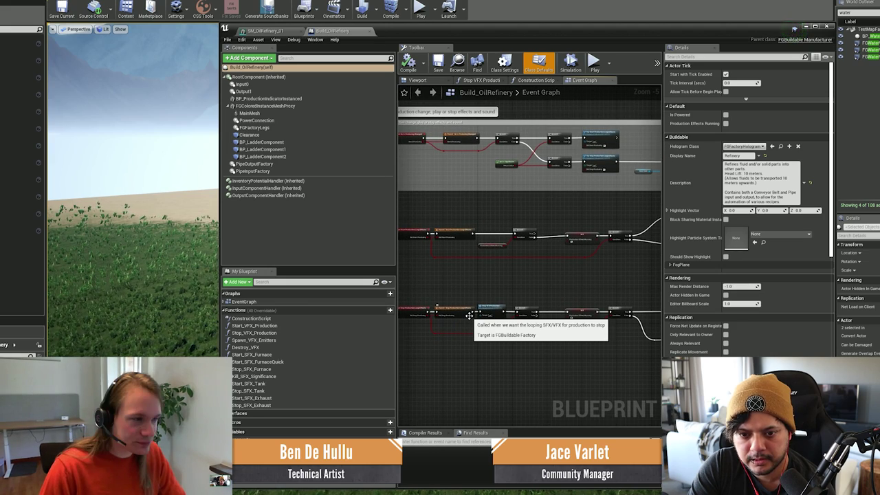
- Inspect the three ladder components in the Blueprint's 3D preview, along with the Clearance, FGFactoryLegs and PowerConnection components
{"action": "left_click", "coordinate": [261, 142]}
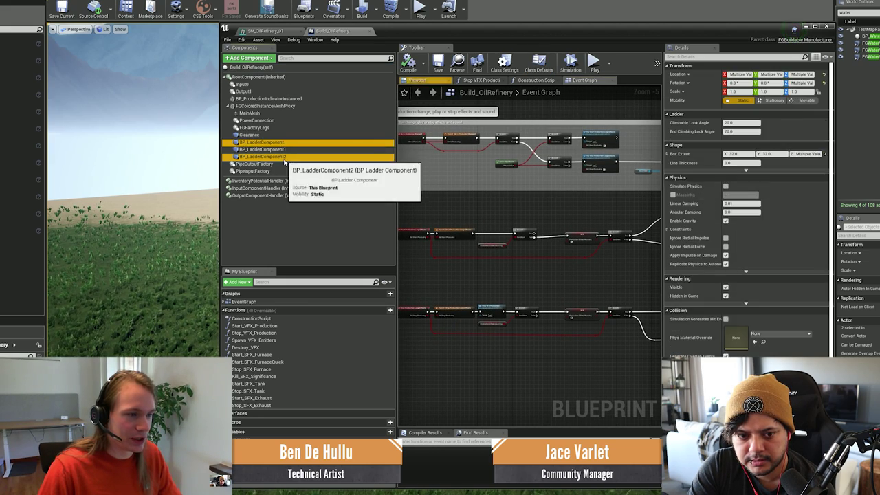
{"action": "left_click", "coordinate": [262, 157], "text": "shift"}
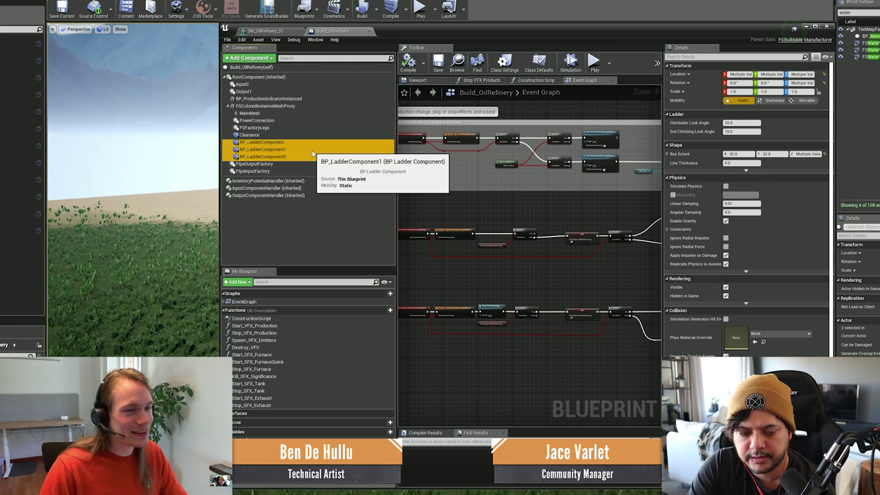
{"action": "left_click", "coordinate": [415, 80]}
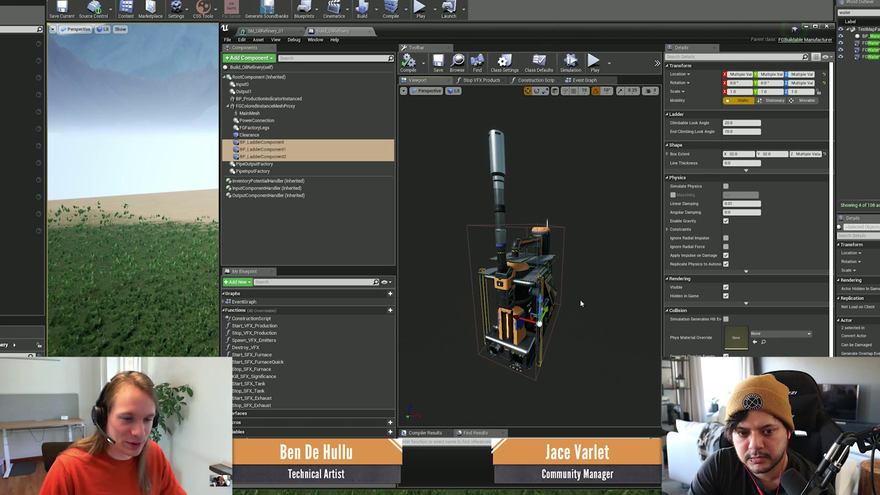
{"action": "left_click", "coordinate": [294, 135]}
{"action": "left_click", "coordinate": [257, 120], "text": "shift"}
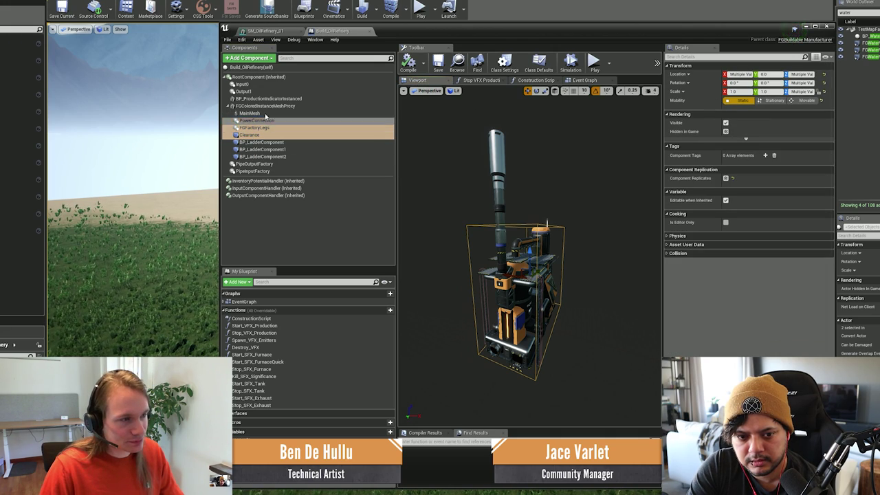
- Select the MainMesh component, filter its properties by "distance" and inspect the Desired Max Draw Distance setting
{"action": "left_click", "coordinate": [282, 107]}
{"action": "left_click", "coordinate": [289, 115]}
{"action": "left_click_drag", "start_coordinate": [626, 257], "coordinate": [585, 253]}
{"action": "left_click", "coordinate": [740, 57]}
{"action": "type", "text": "cull"}
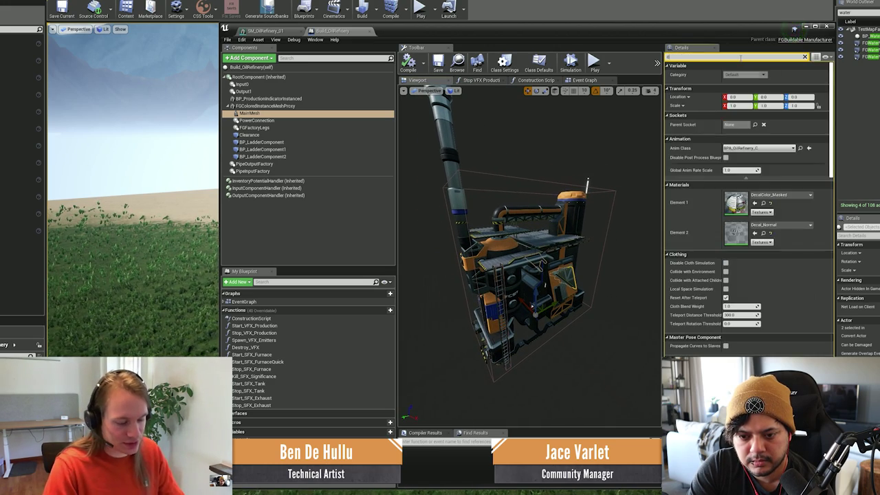
{"action": "key", "text": "BackSpace"}
{"action": "key", "text": "BackSpace"}
{"action": "key", "text": "BackSpace"}
{"action": "key", "text": "BackSpace"}
{"action": "type", "text": "distance"}
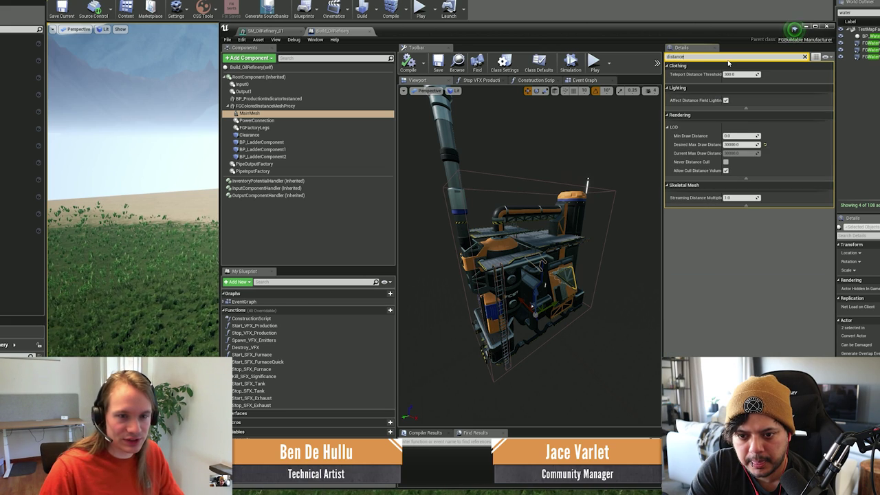
{"action": "left_click", "coordinate": [736, 145]}
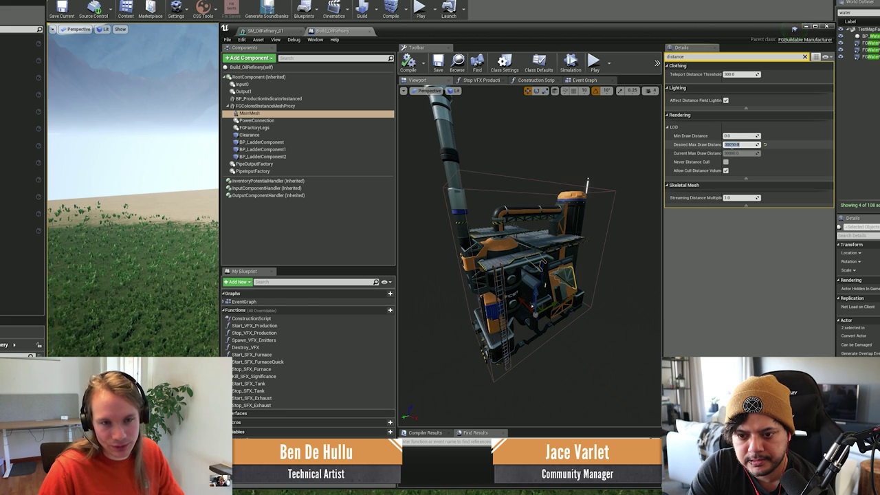
{"action": "left_click", "coordinate": [732, 145]}
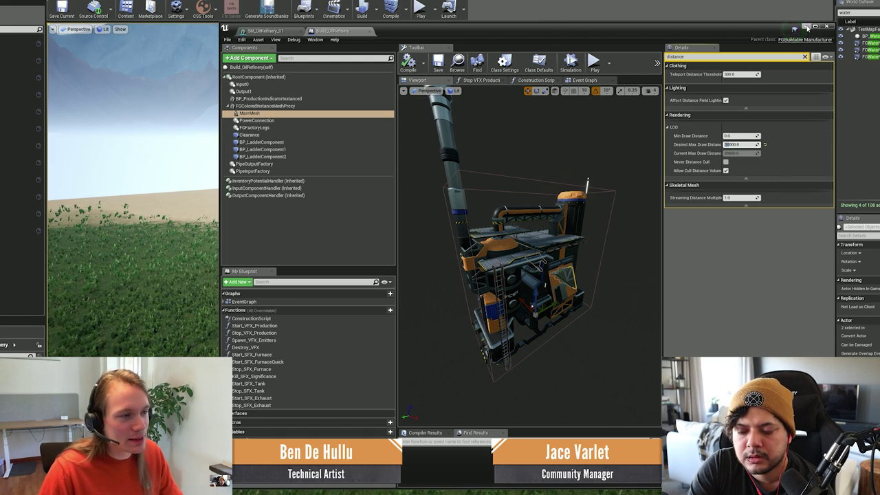
- Minimise the Blueprint editor and compare how the refinery looks in the level from far away and up close
{"action": "left_click", "coordinate": [806, 27]}
{"action": "mouse_move", "coordinate": [556, 269]}
{"action": "right_mouse_down"}
{"action": "mouse_move", "coordinate": [577, 269]}
{"action": "mouse_move", "coordinate": [574, 254]}
{"action": "mouse_move", "coordinate": [550, 275]}
{"action": "right_mouse_up"}
{"action": "key", "text": "s"}
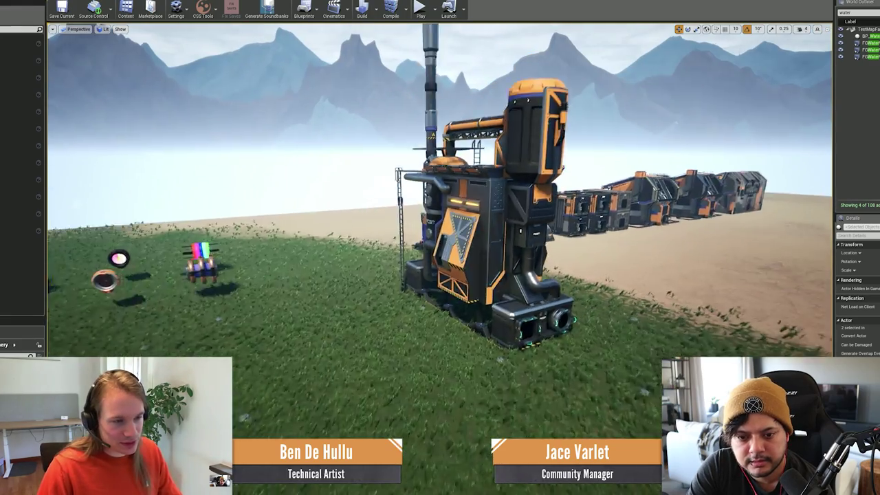
{"action": "key", "text": "s"}
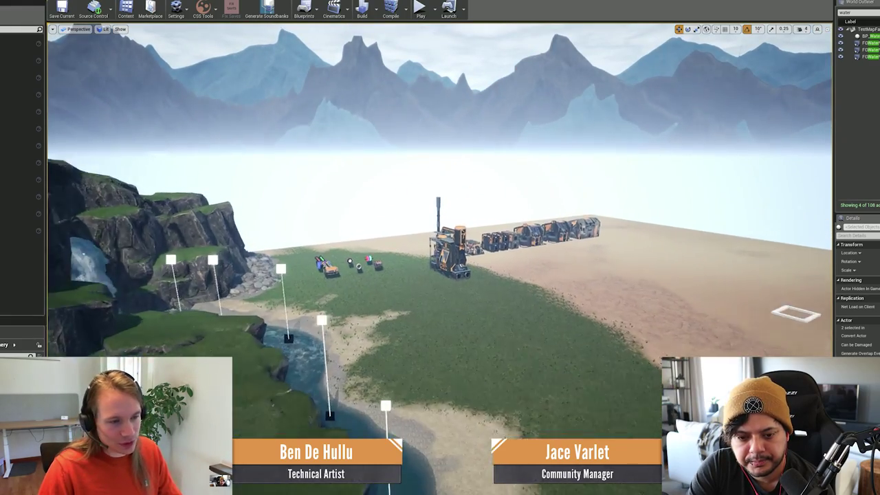
{"action": "key", "text": "w"}
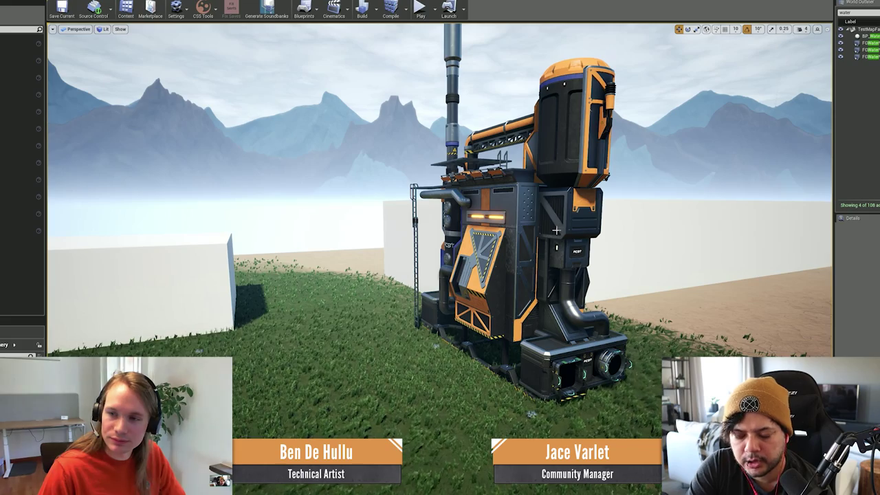
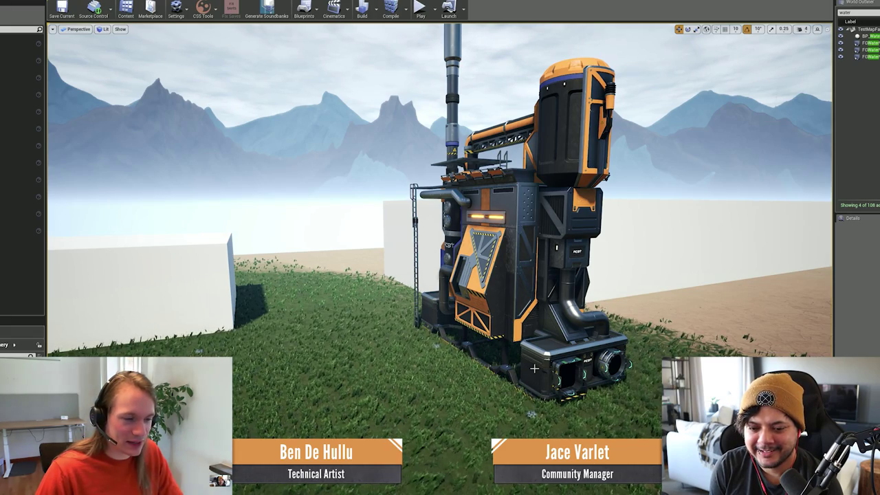
- Fly from the refinery to the row of factory machines and examine the constructor mesh at its near end
{"action": "key", "text": "d"}
{"action": "right_click_drag", "start_coordinate": [534, 368], "coordinate": [591, 392]}
{"action": "key", "text": "w"}
{"action": "key", "text": "a"}
{"action": "key", "text": "d"}
{"action": "mouse_move", "coordinate": [550, 230]}
{"action": "right_mouse_down"}
{"action": "mouse_move", "coordinate": [457, 231]}
{"action": "mouse_move", "coordinate": [552, 178]}
{"action": "mouse_move", "coordinate": [584, 178]}
{"action": "mouse_move", "coordinate": [475, 220]}
{"action": "mouse_move", "coordinate": [603, 205]}
{"action": "right_mouse_up"}
{"action": "key", "text": "w"}
{"action": "key", "text": "a"}
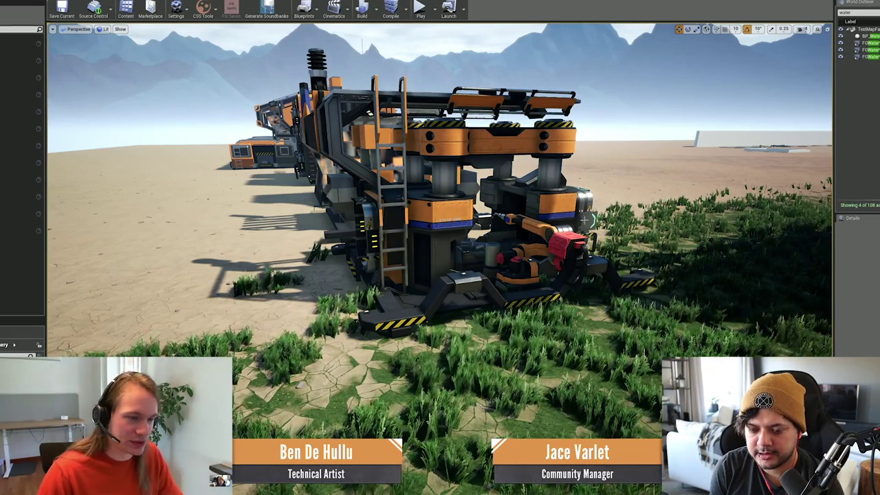
- Delete the SM_OilRefinery_01 static mesh from the level and return to the constructor meshes
{"action": "right_click_drag", "start_coordinate": [584, 220], "coordinate": [275, 343]}
{"action": "left_click", "coordinate": [481, 241]}
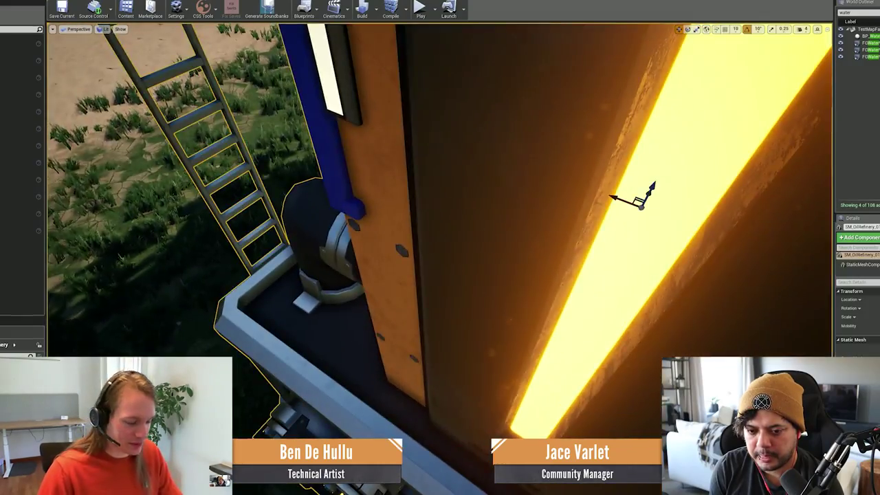
{"action": "right_click_drag", "start_coordinate": [486, 232], "coordinate": [413, 213]}
{"action": "key", "text": "Delete"}
{"action": "right_click_drag", "start_coordinate": [530, 256], "coordinate": [302, 195]}
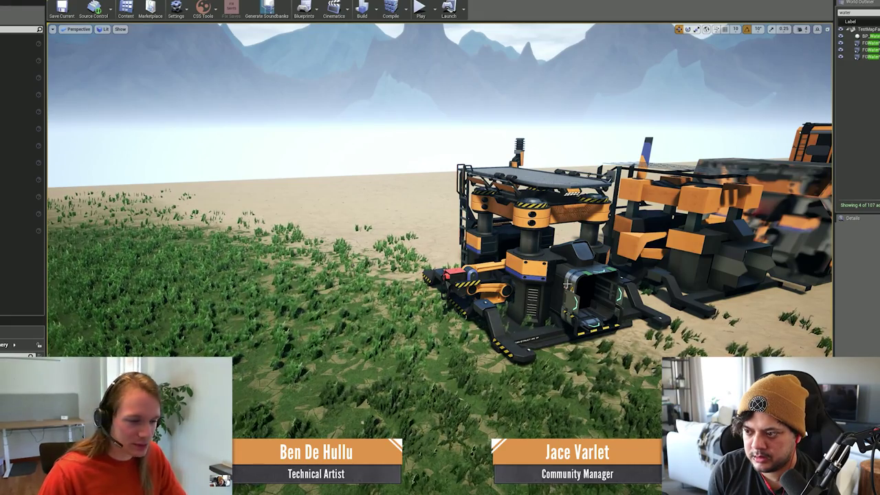
- Select and frame the first constructor mesh, toggle game view and examine it beside its lower-detail versions
{"action": "left_click", "coordinate": [554, 266]}
{"action": "key", "text": "f"}
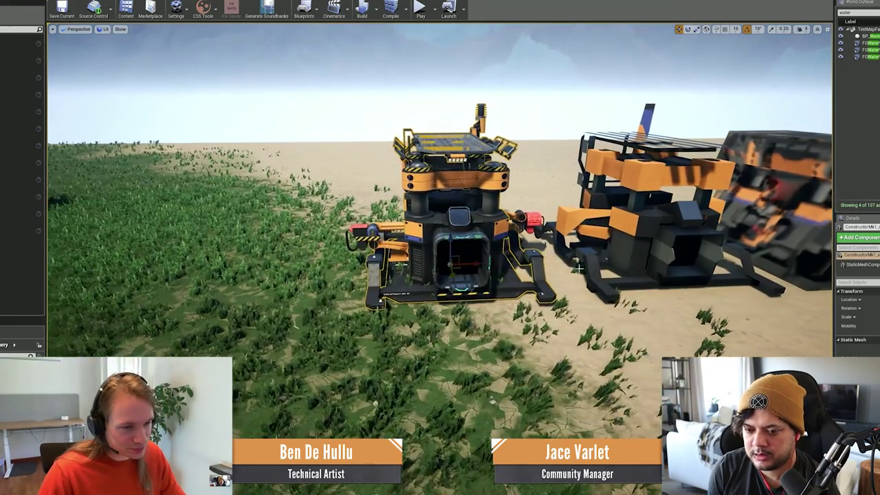
{"action": "key", "text": "g"}
{"action": "right_click_drag", "start_coordinate": [579, 268], "coordinate": [654, 246]}
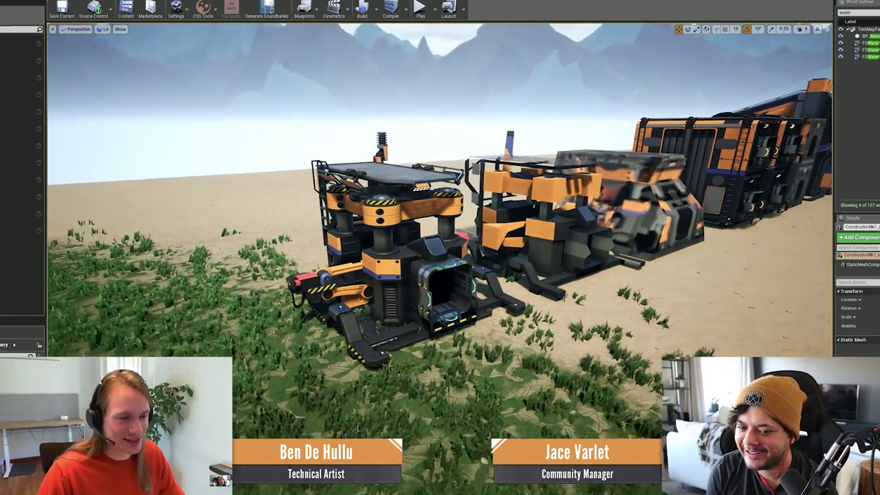
- Delete the remaining SK_OilRefinery skeletal mesh and frame the constructor and its lower-detail versions from the front
{"action": "right_click_drag", "start_coordinate": [508, 290], "coordinate": [518, 299]}
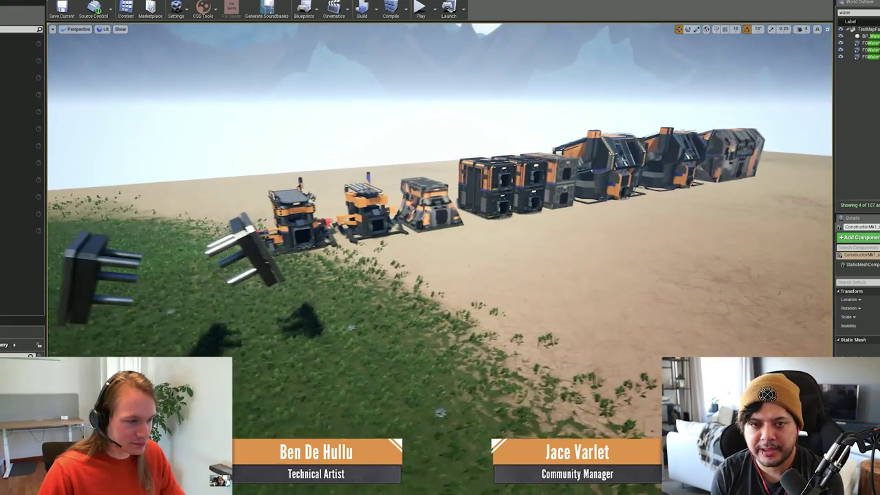
{"action": "right_click_drag", "start_coordinate": [365, 232], "coordinate": [338, 232]}
{"action": "left_click", "coordinate": [338, 233]}
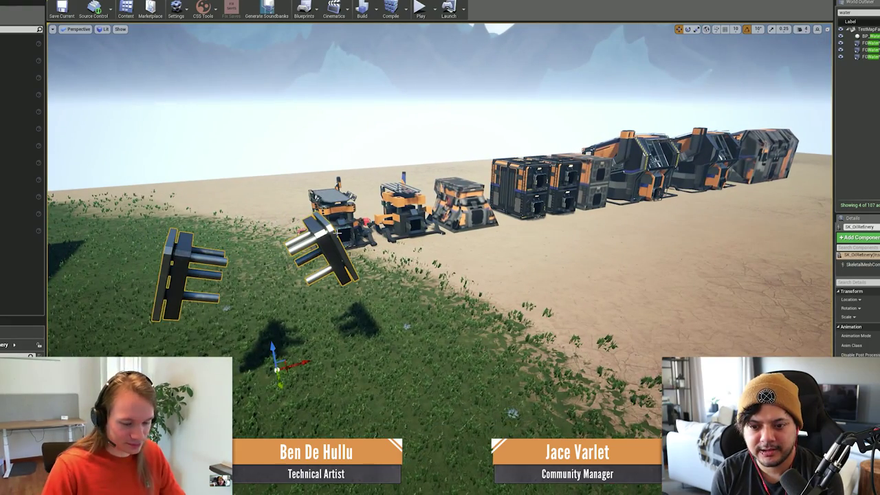
{"action": "key", "text": "Delete"}
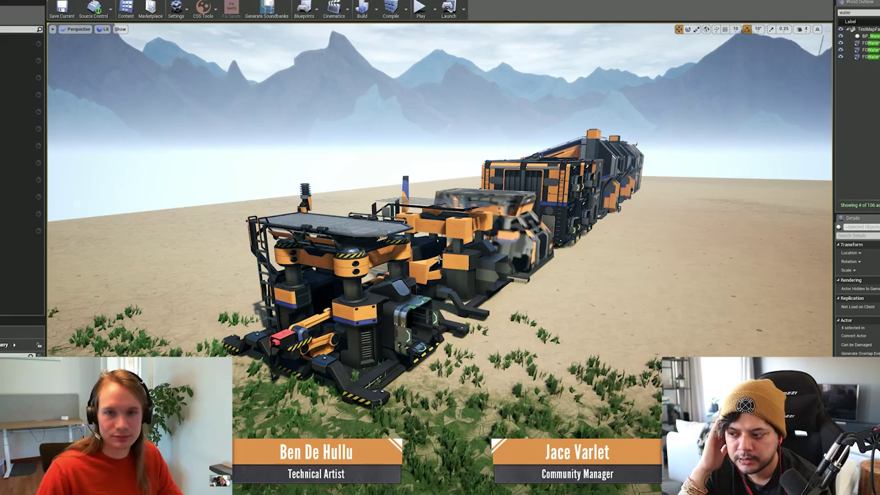
{"action": "key", "text": "d"}
{"action": "right_click_drag", "start_coordinate": [439, 260], "coordinate": [275, 265]}
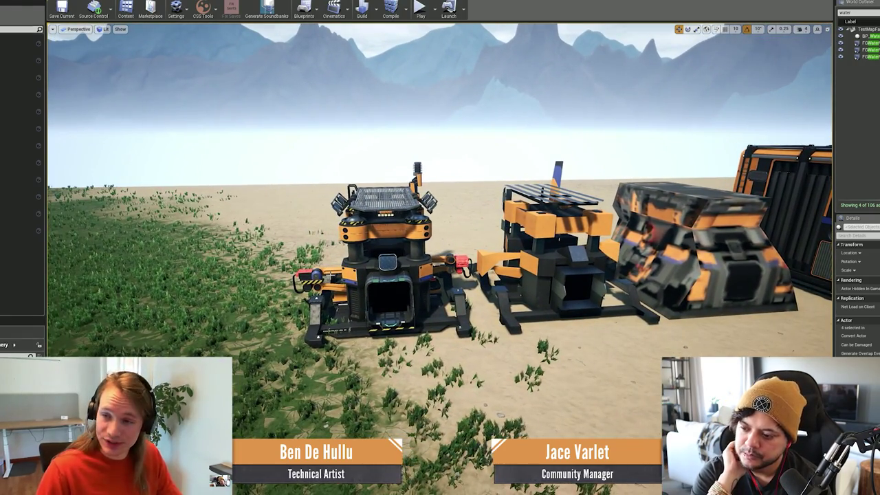